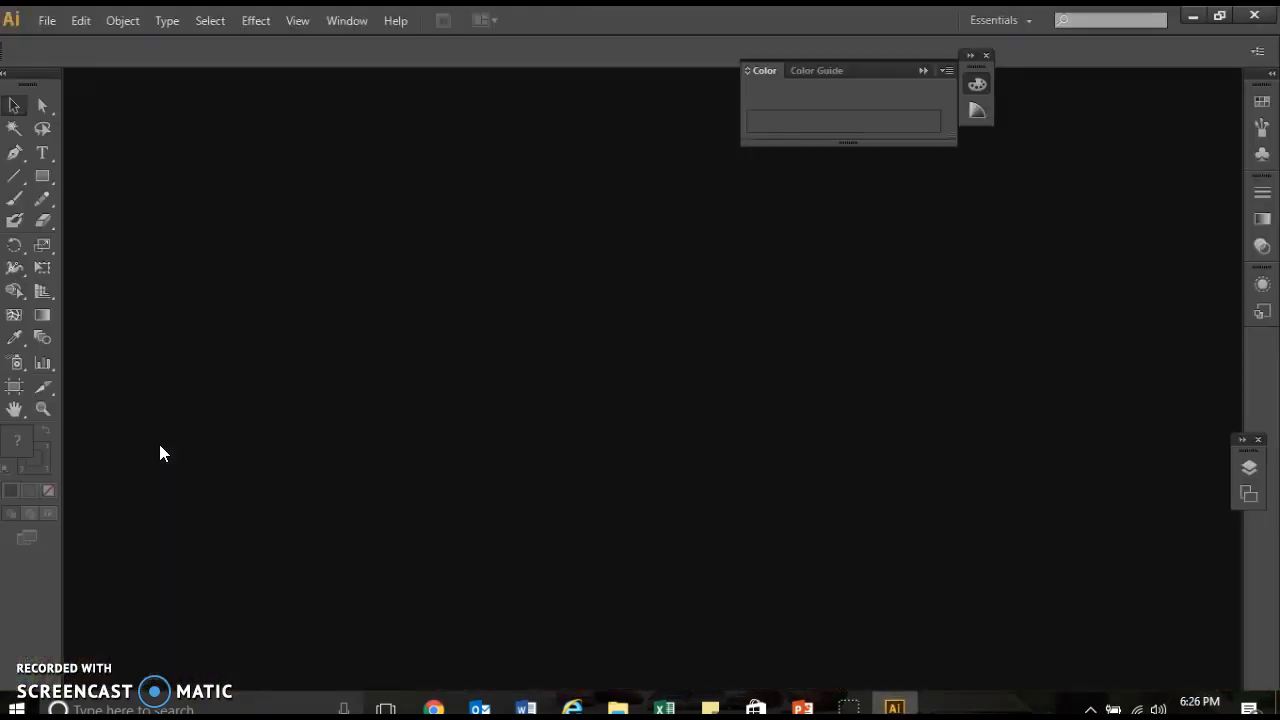
Start a new document with 1 artboard and name it Sample
left_click(47, 22)
left_click(61, 42)
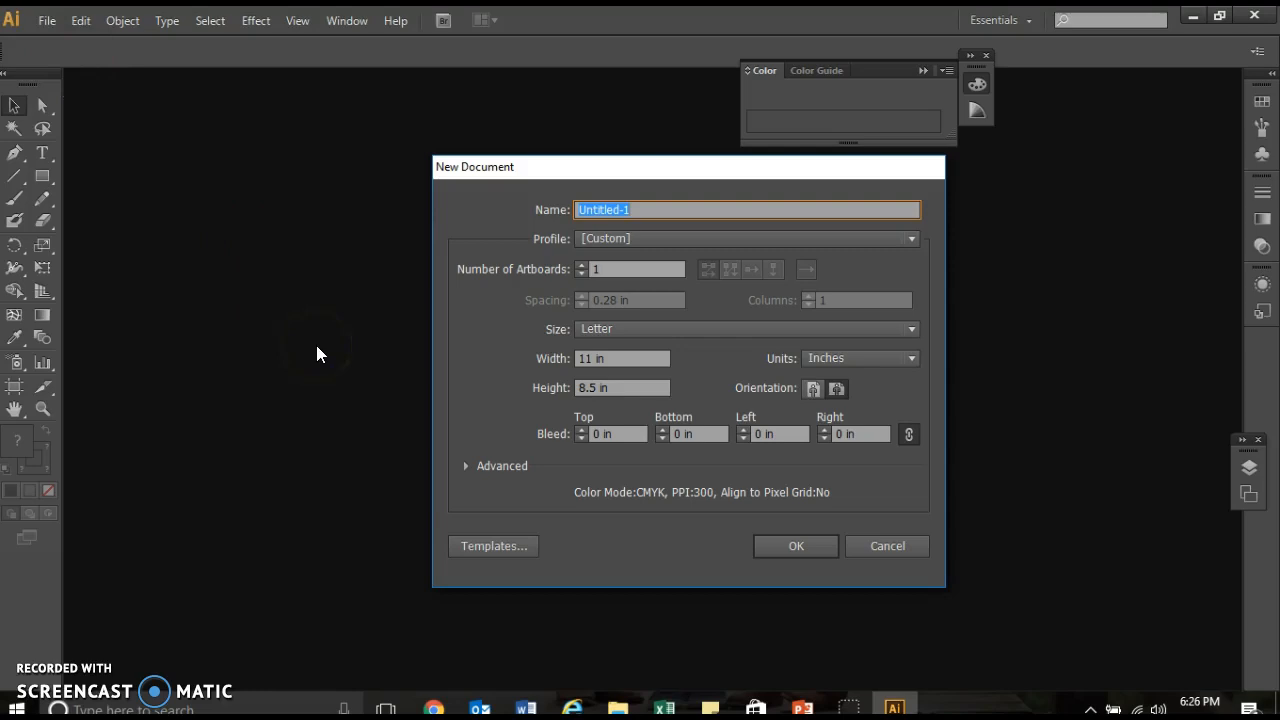
left_click(582, 264)
left_click(583, 271)
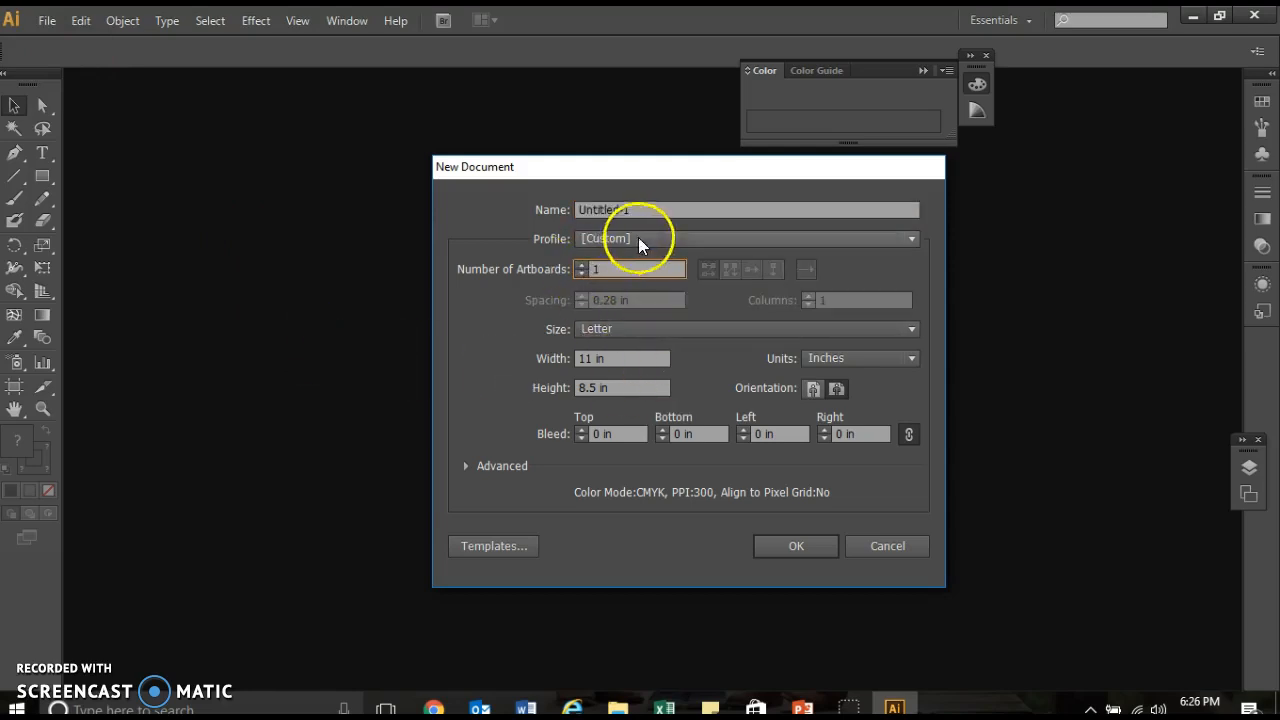
left_click(649, 207)
left_click_drag(649, 207, 539, 200)
type("Sample")
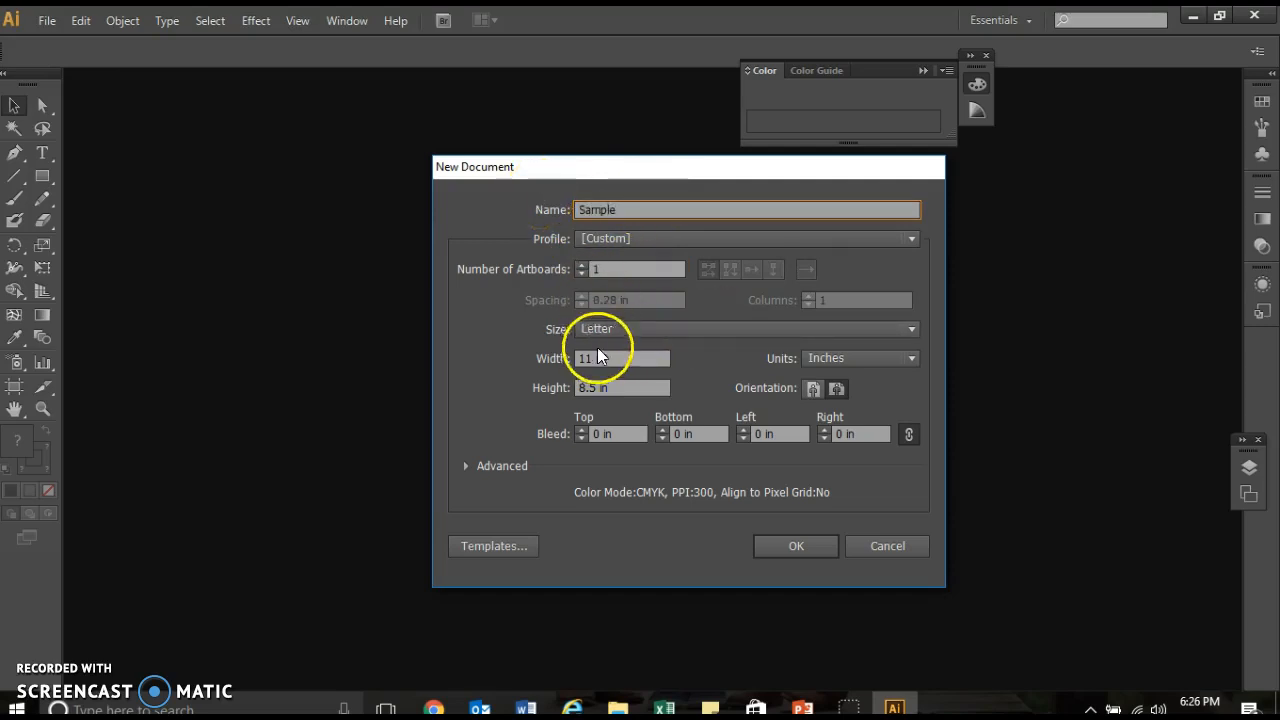
Create the document at Letter size with units in inches and landscape orientation
left_click(634, 327)
left_click(628, 376)
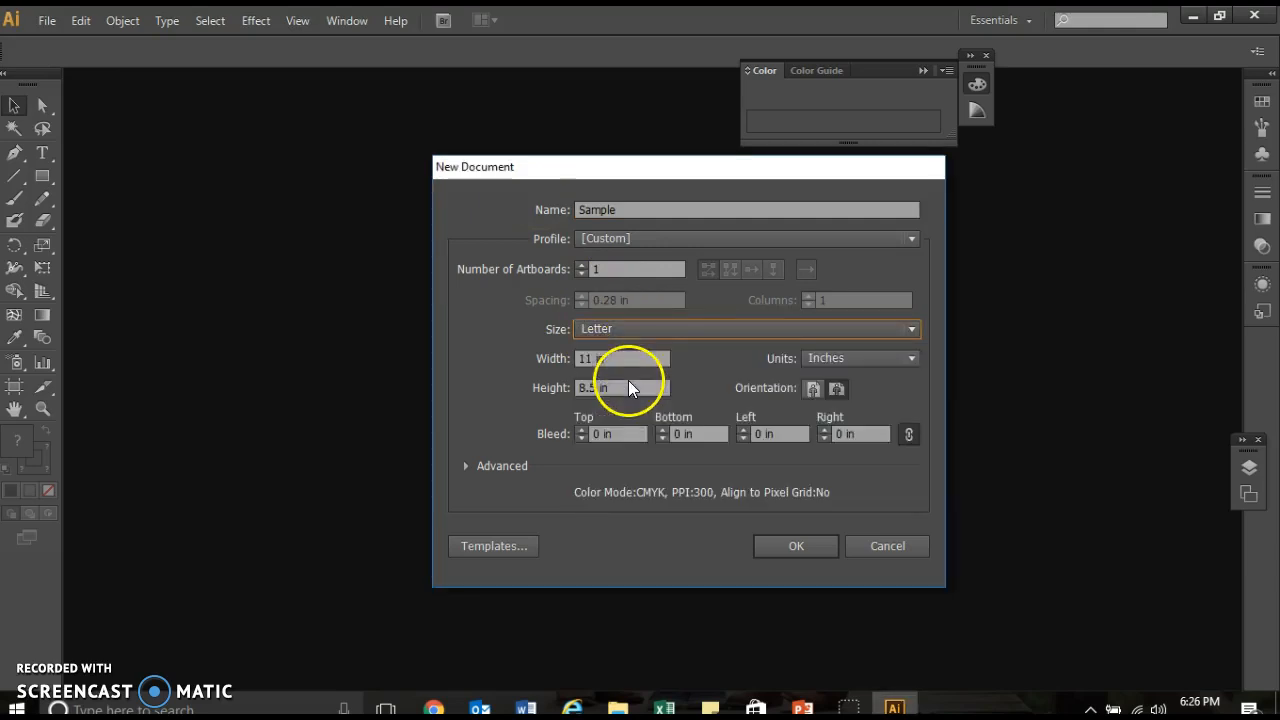
left_click(916, 358)
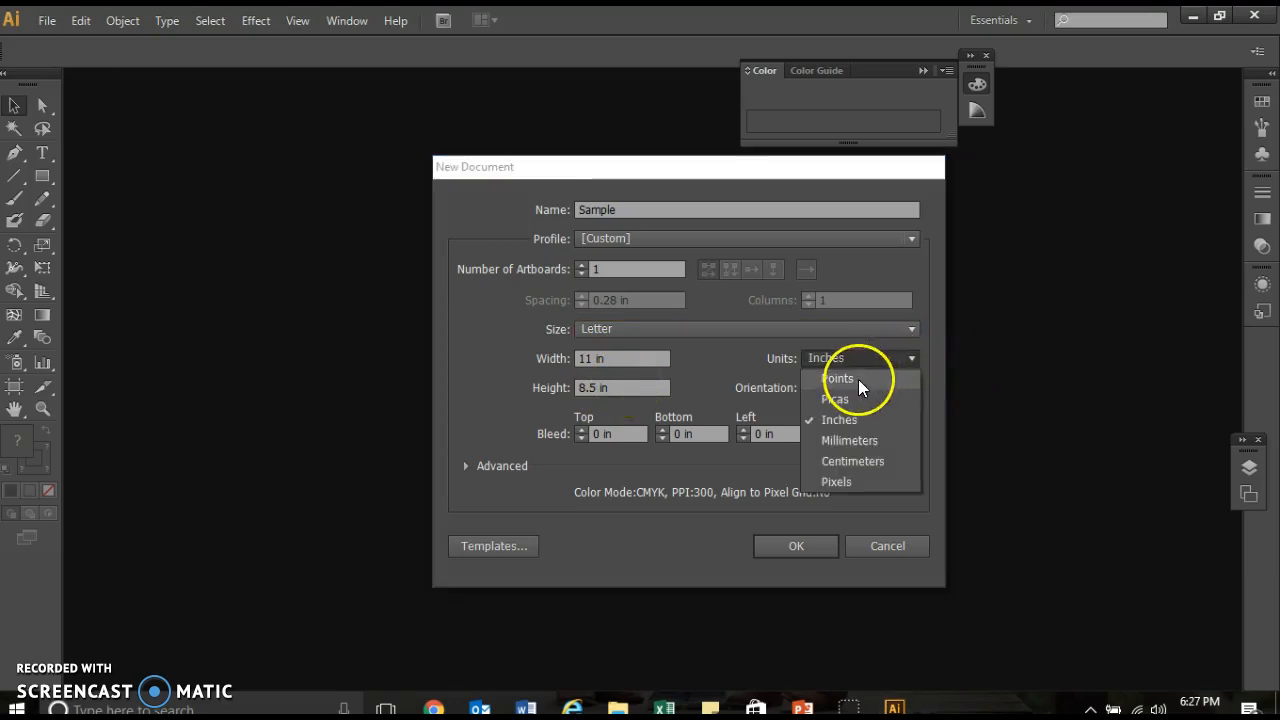
left_click(913, 365)
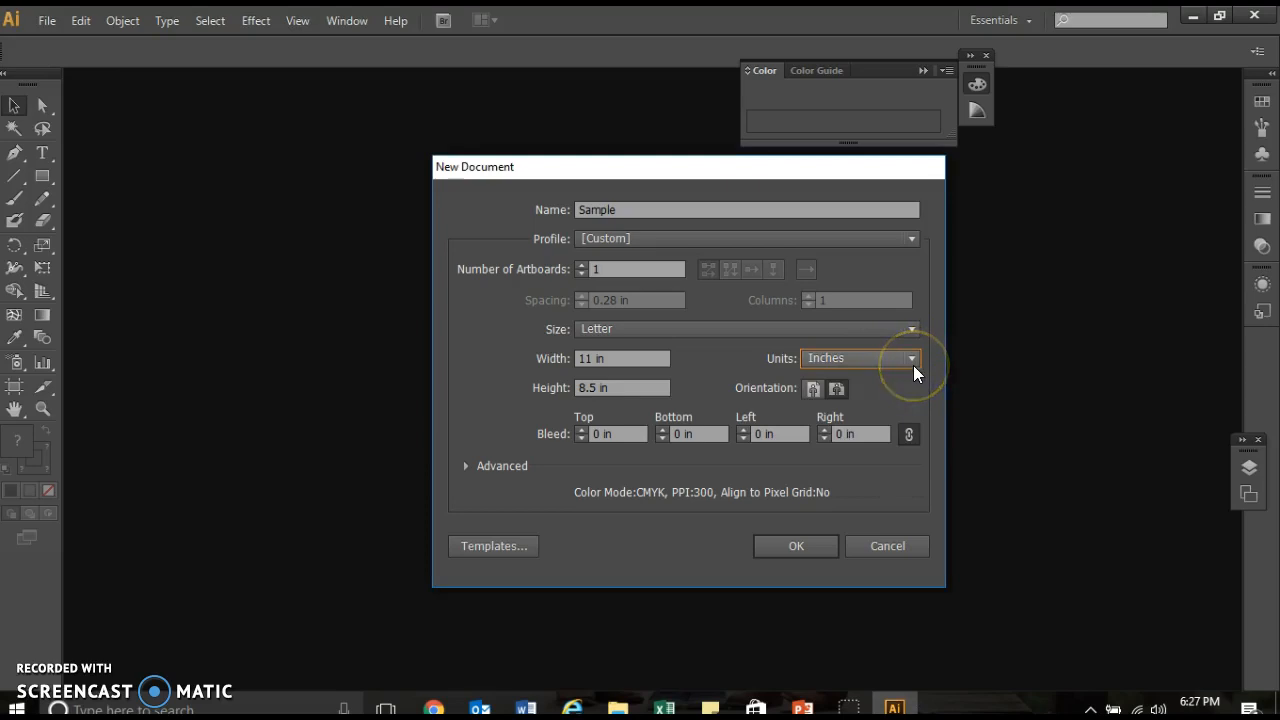
left_click(829, 392)
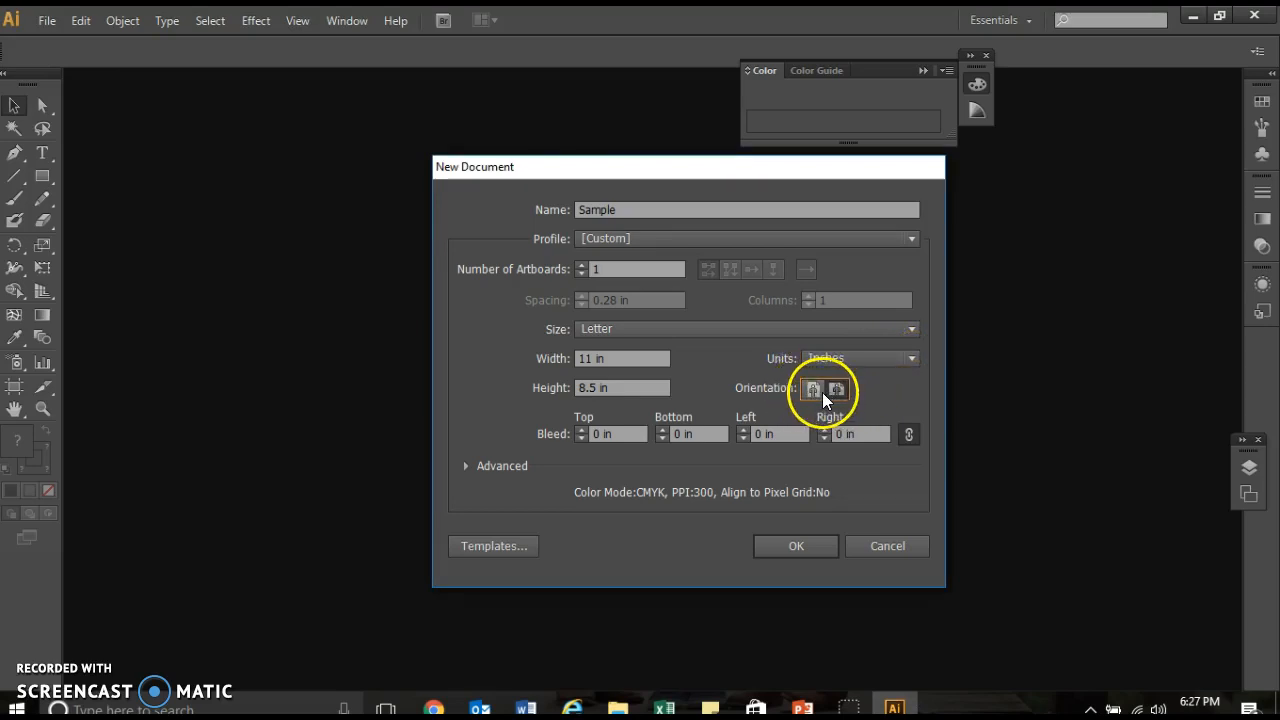
left_click(832, 390)
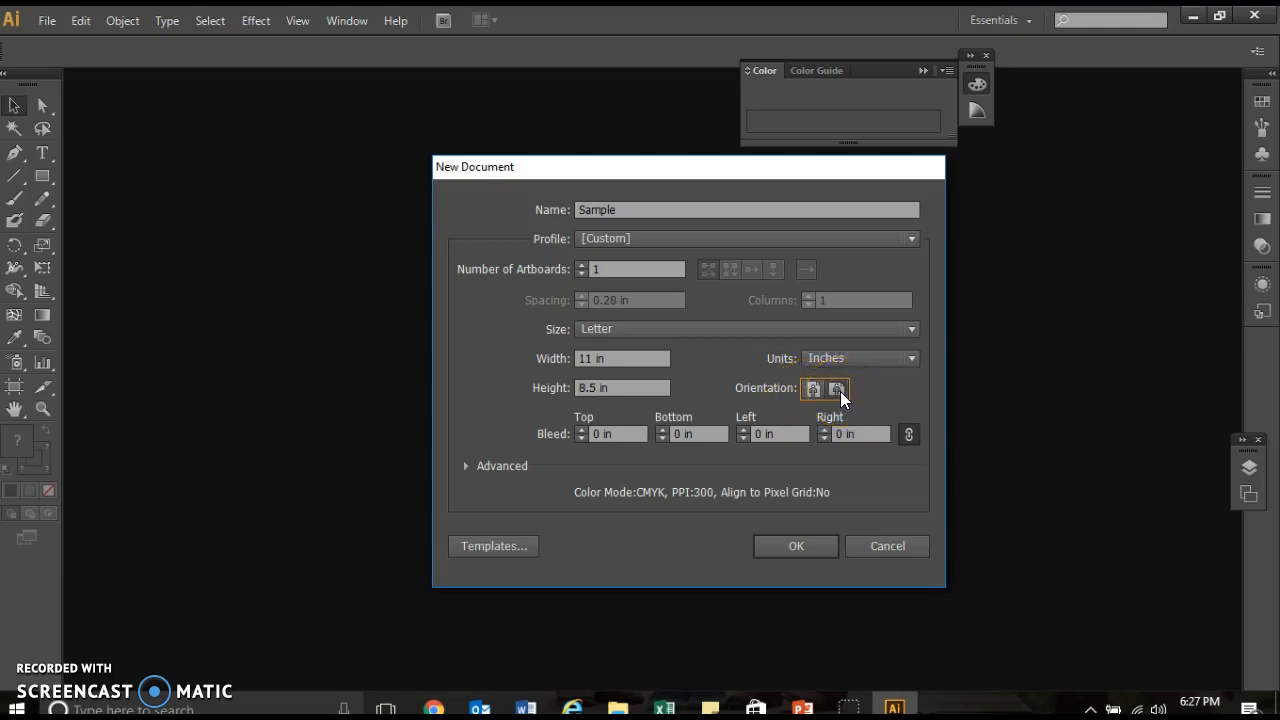
left_click(789, 542)
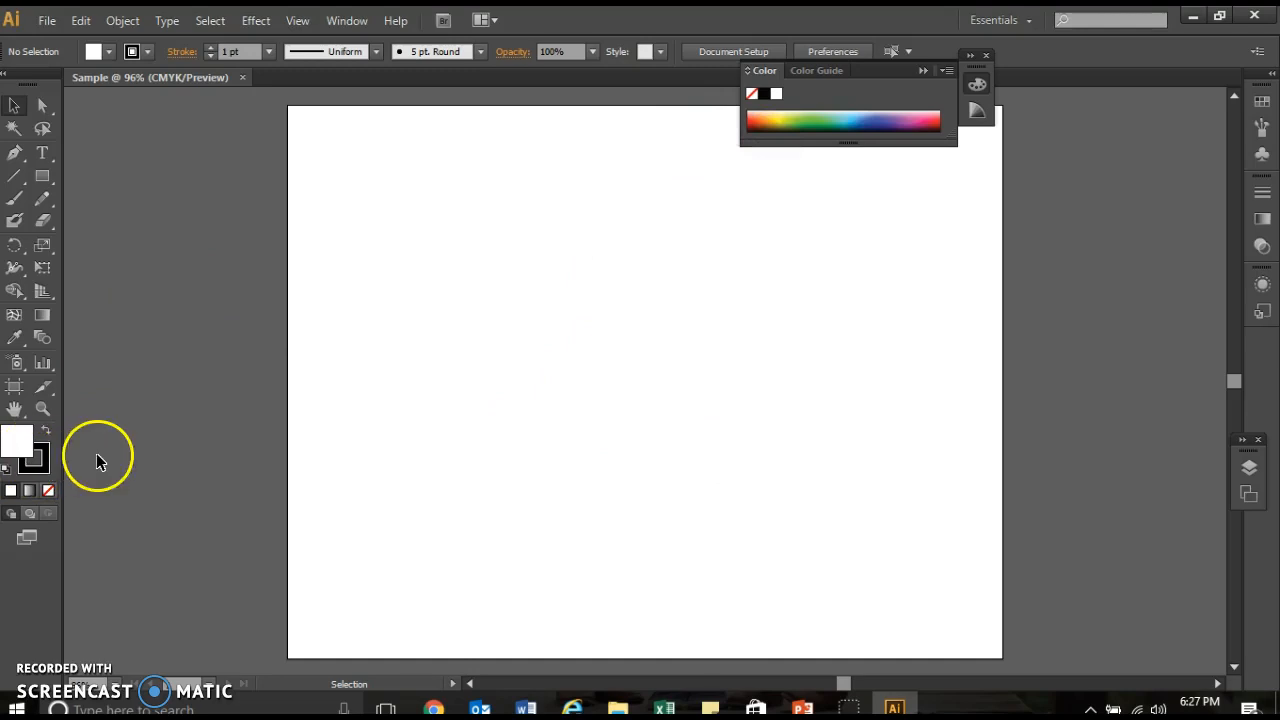
Zoom in on the artboard to 200% and scroll horizontally to view more of it
left_click(42, 412)
left_click(504, 410)
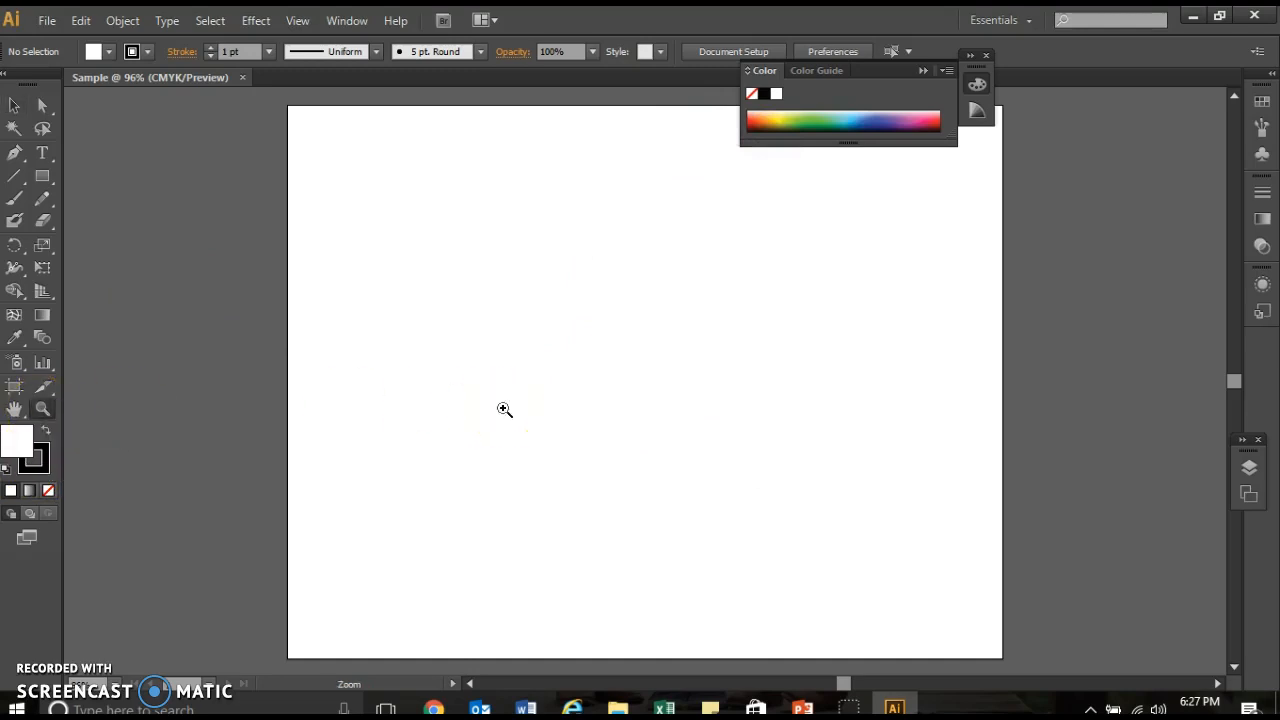
left_click(504, 410)
left_click(504, 410)
left_click(825, 464)
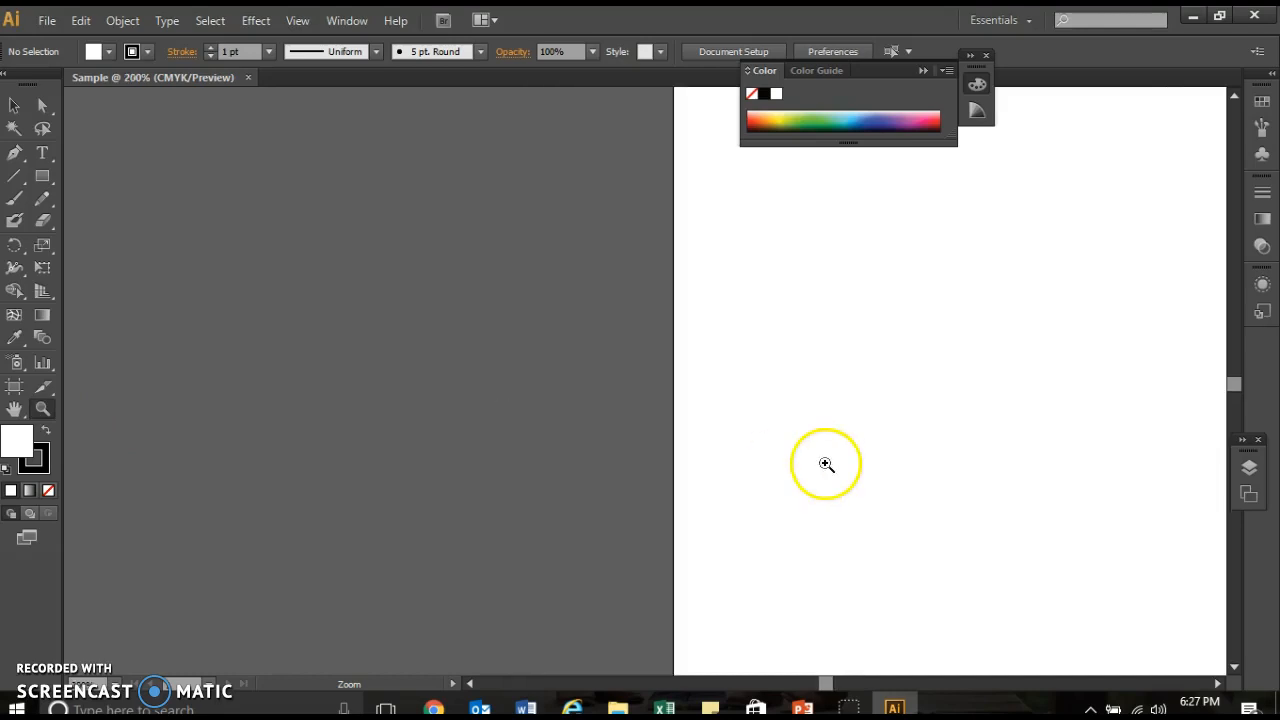
left_click(1217, 684)
left_click_drag(1217, 687, 1214, 686)
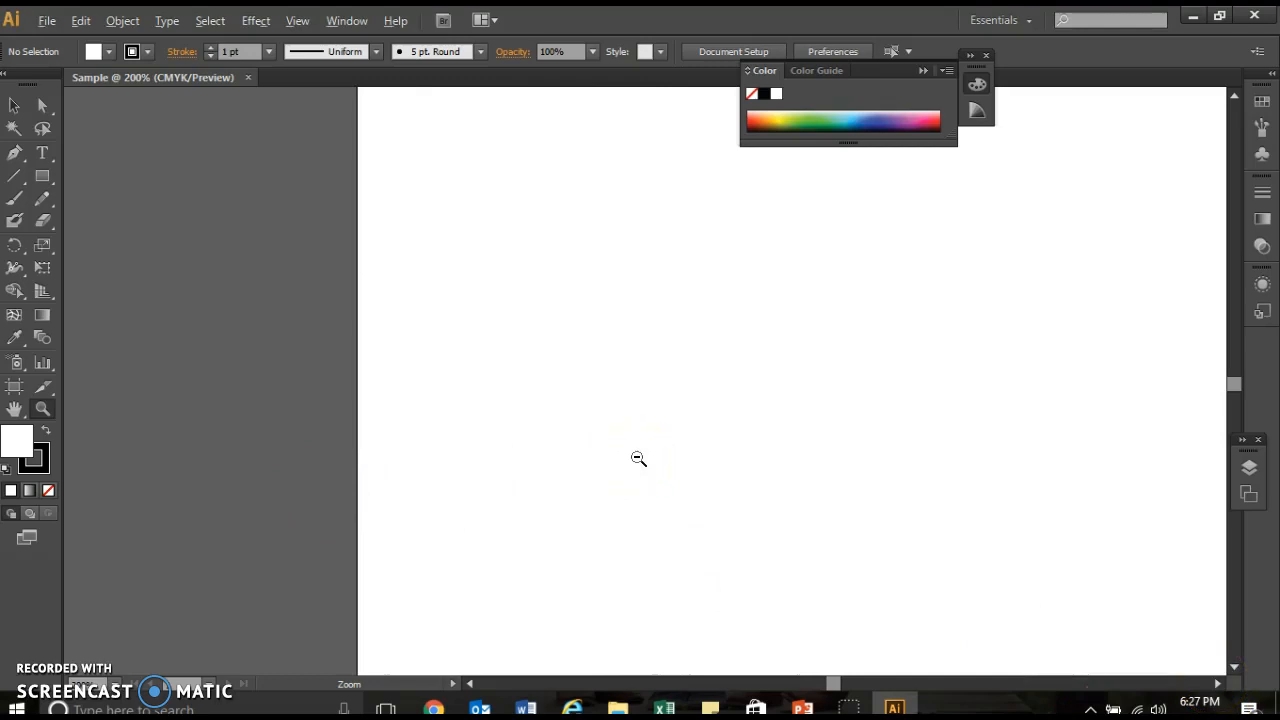
Zoom out, return to 100% and reposition the artboard in view with the Hand tool
left_click(638, 458, "alt")
left_click(638, 458, "alt")
left_click(638, 458, "alt")
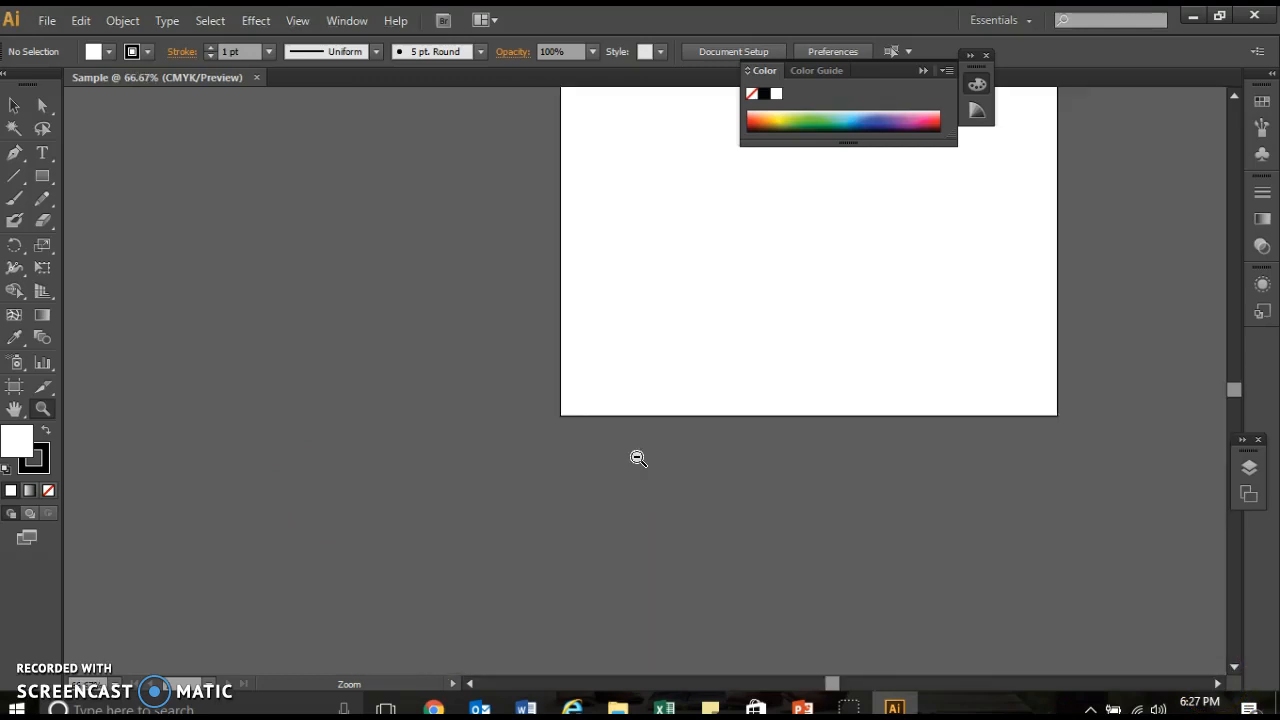
left_click(861, 311)
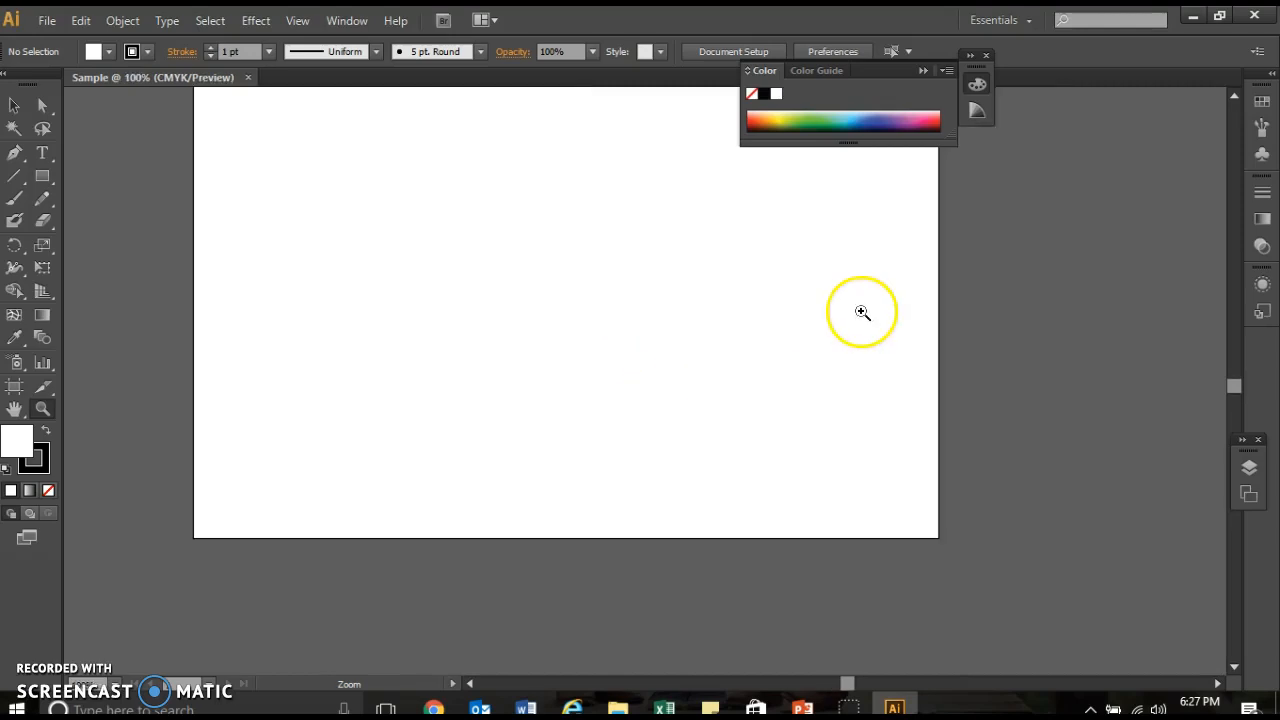
left_click(1233, 97)
left_click(1233, 98)
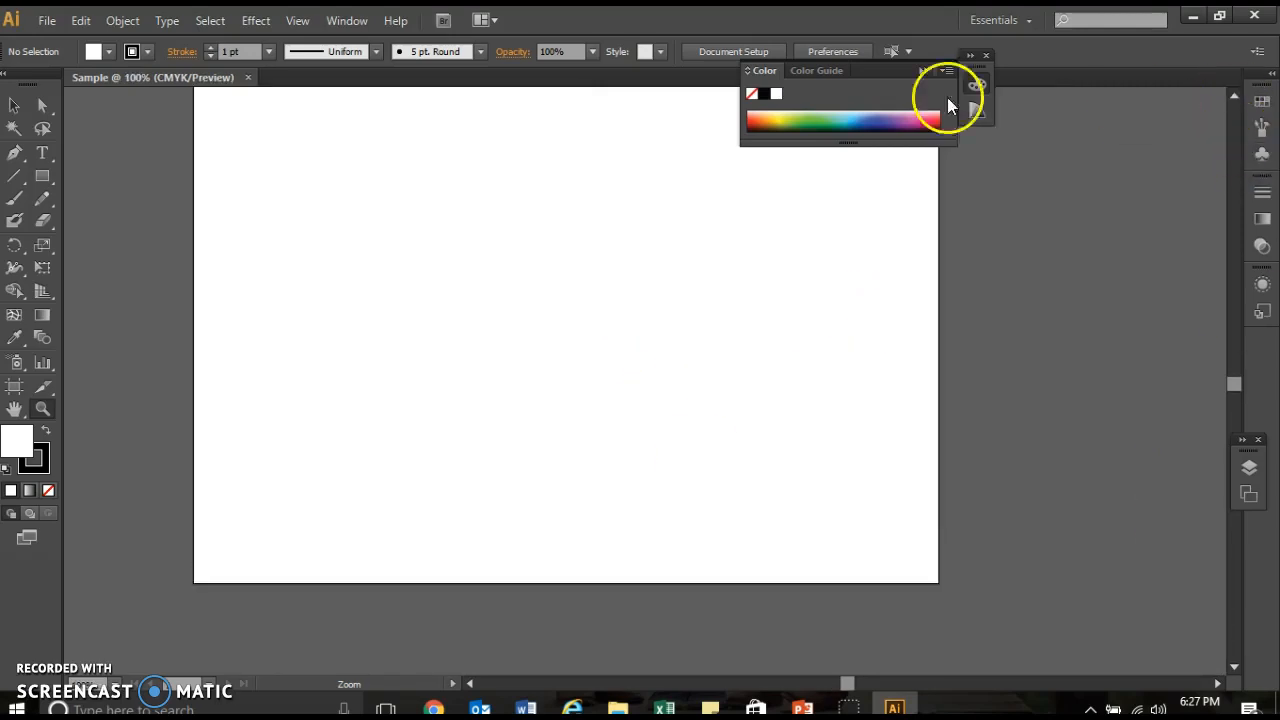
left_click(15, 410)
left_click_drag(449, 294, 397, 383)
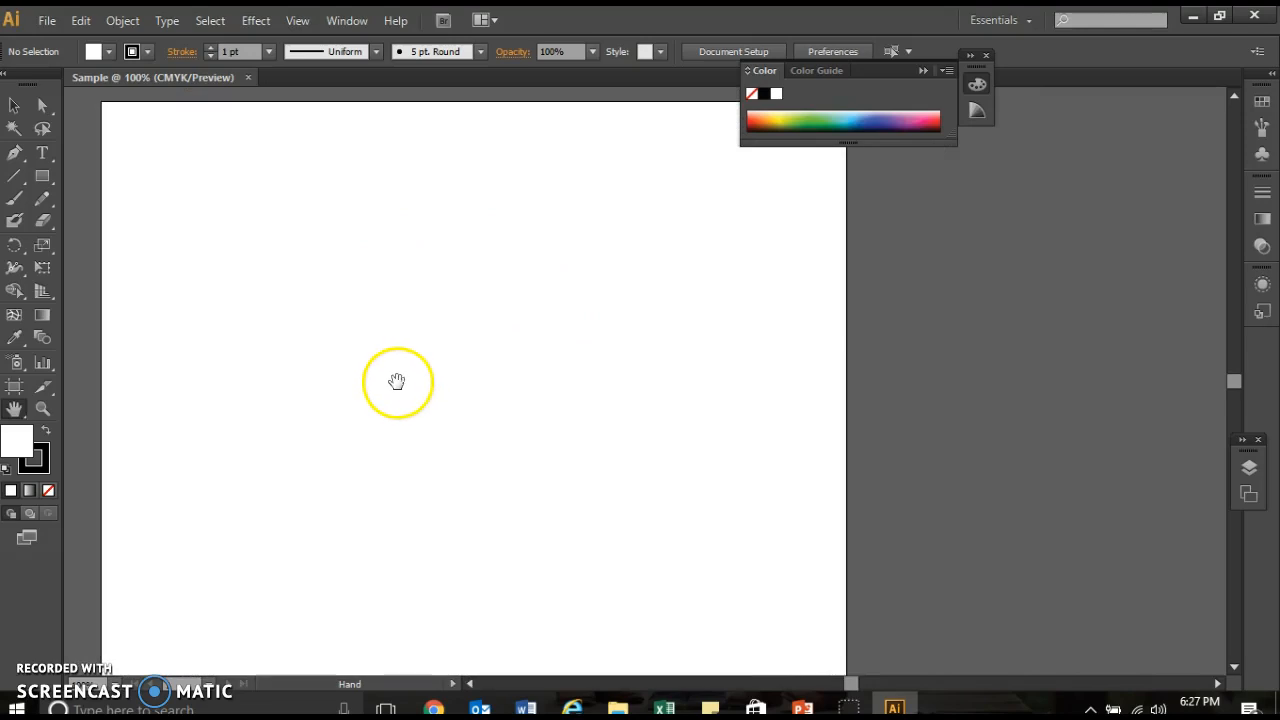
mouse_move(466, 363)
left_mouse_down()
mouse_move(558, 421)
mouse_move(480, 374)
left_mouse_up()
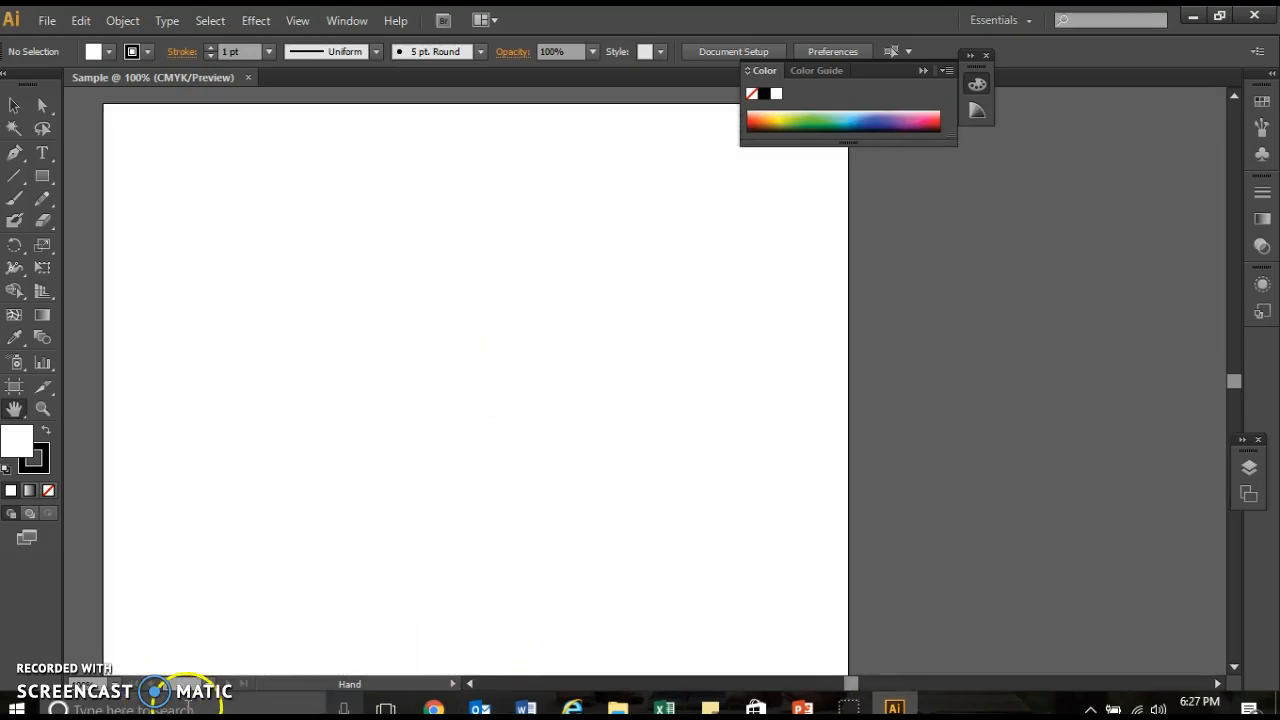
Minimize the Illustrator window to the desktop, and bring it back maximized
key("super+Down")
left_click(896, 707)
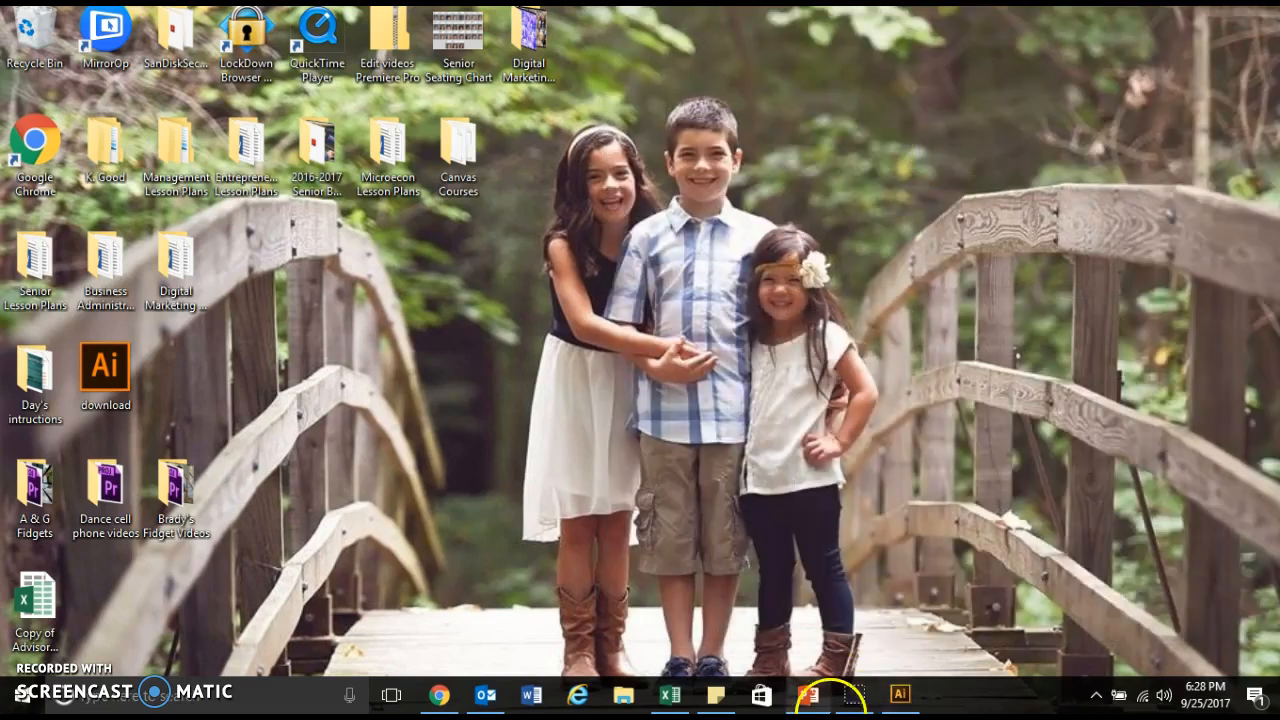
left_click(900, 694)
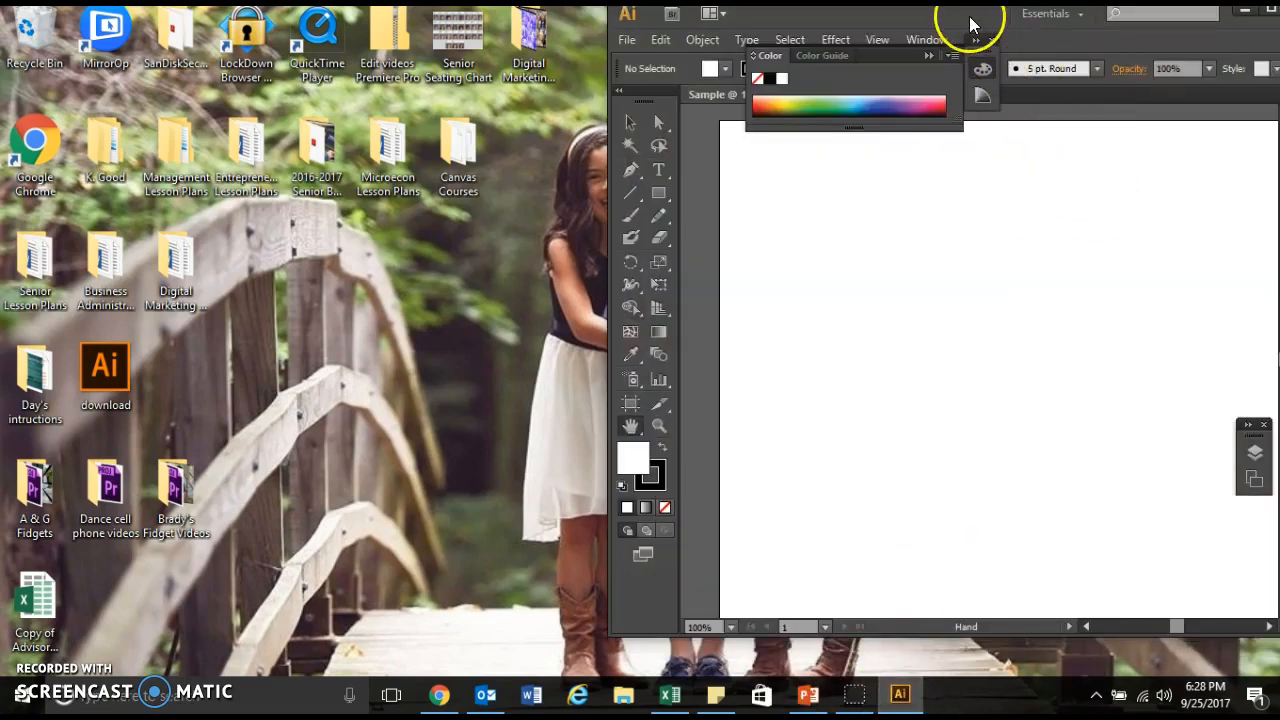
left_click_drag(970, 24, 668, 89)
left_click_drag(568, 72, 364, 42)
double_click(757, 40)
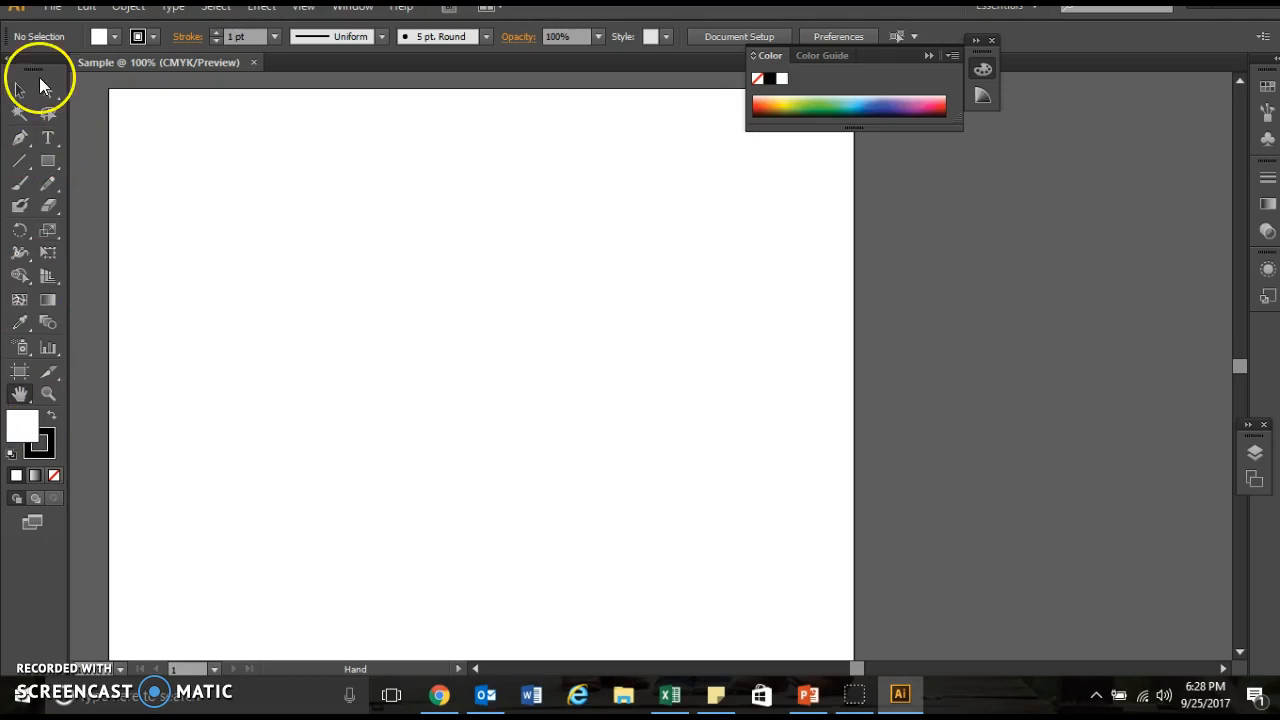
Draw a rectangle on the left half of the artboard and fill it with purple
left_click(54, 160)
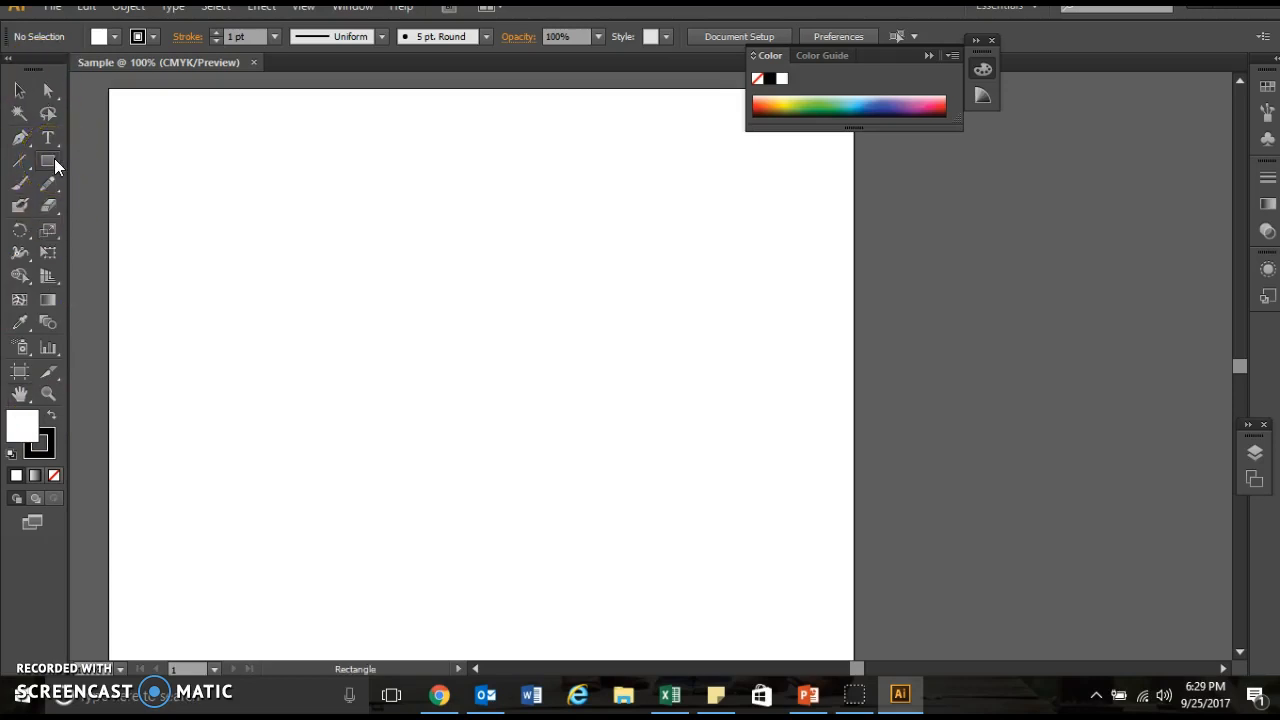
mouse_move(143, 163)
left_mouse_down()
mouse_move(157, 251)
mouse_move(157, 160)
left_mouse_up()
left_click_drag(246, 228, 513, 451)
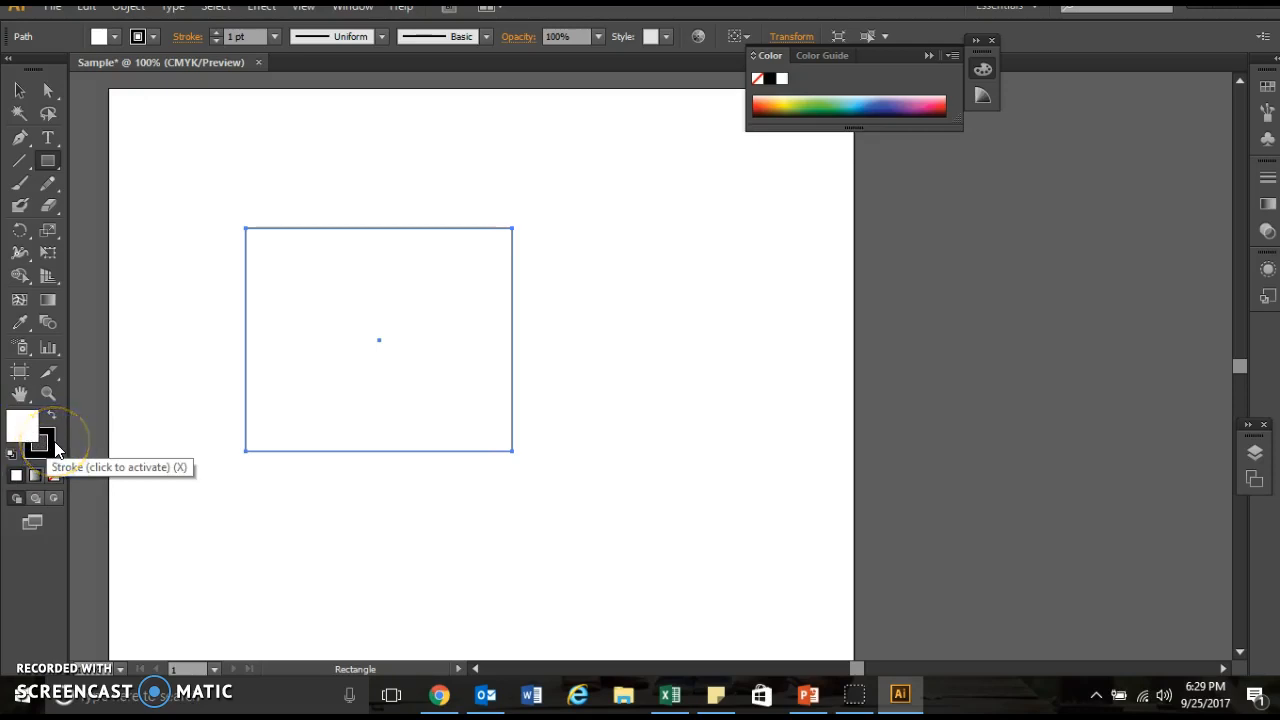
left_click(116, 37)
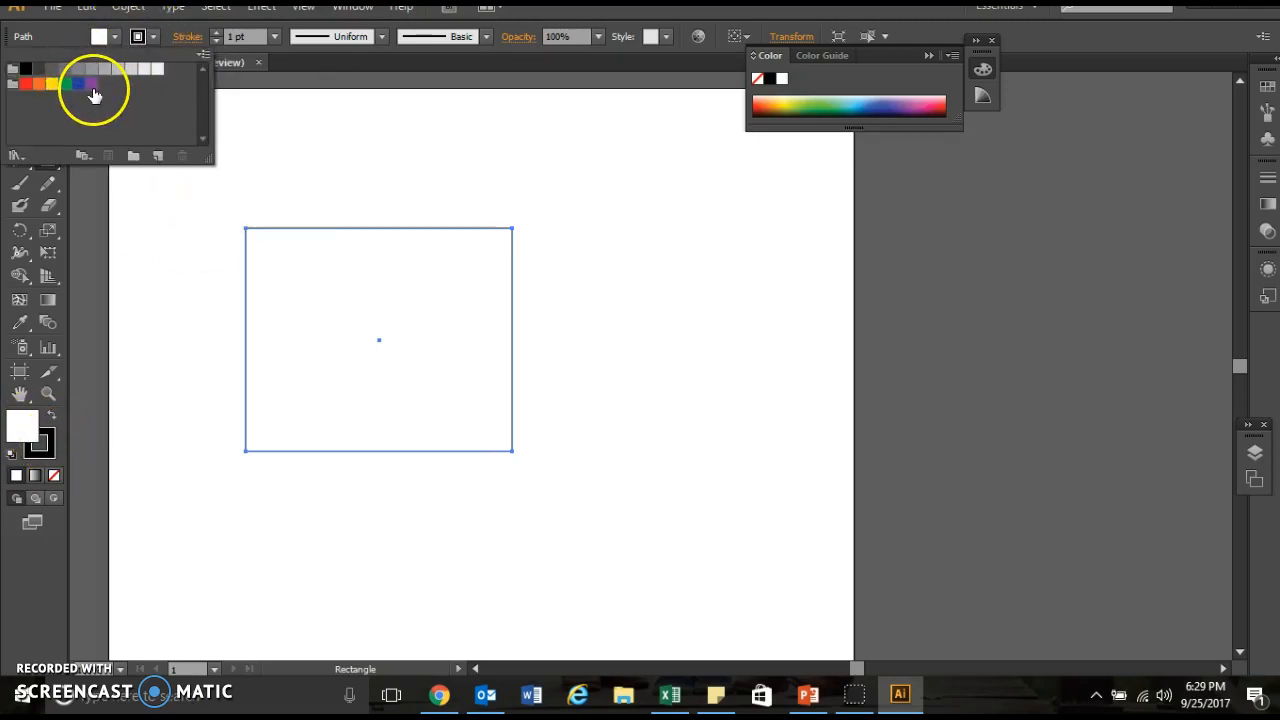
left_click(92, 86)
Set the rectangle's stroke color to pink
left_click(156, 38)
left_click(156, 38)
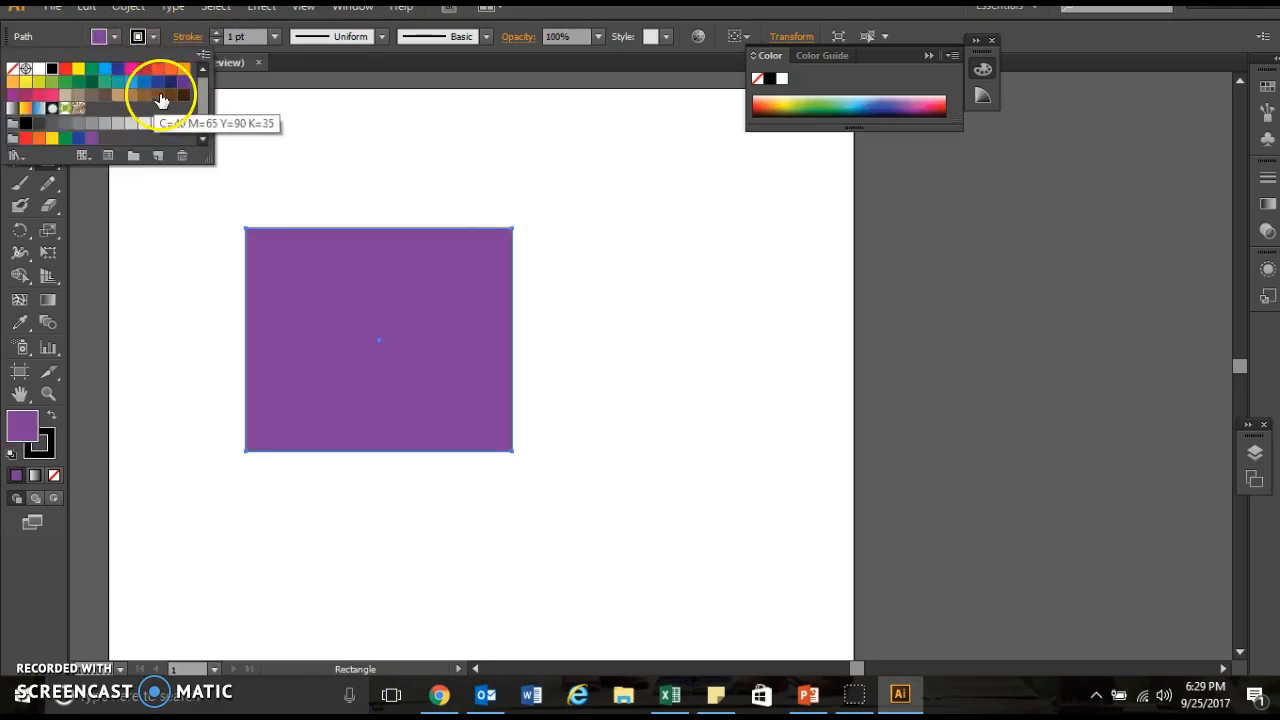
left_click(52, 95)
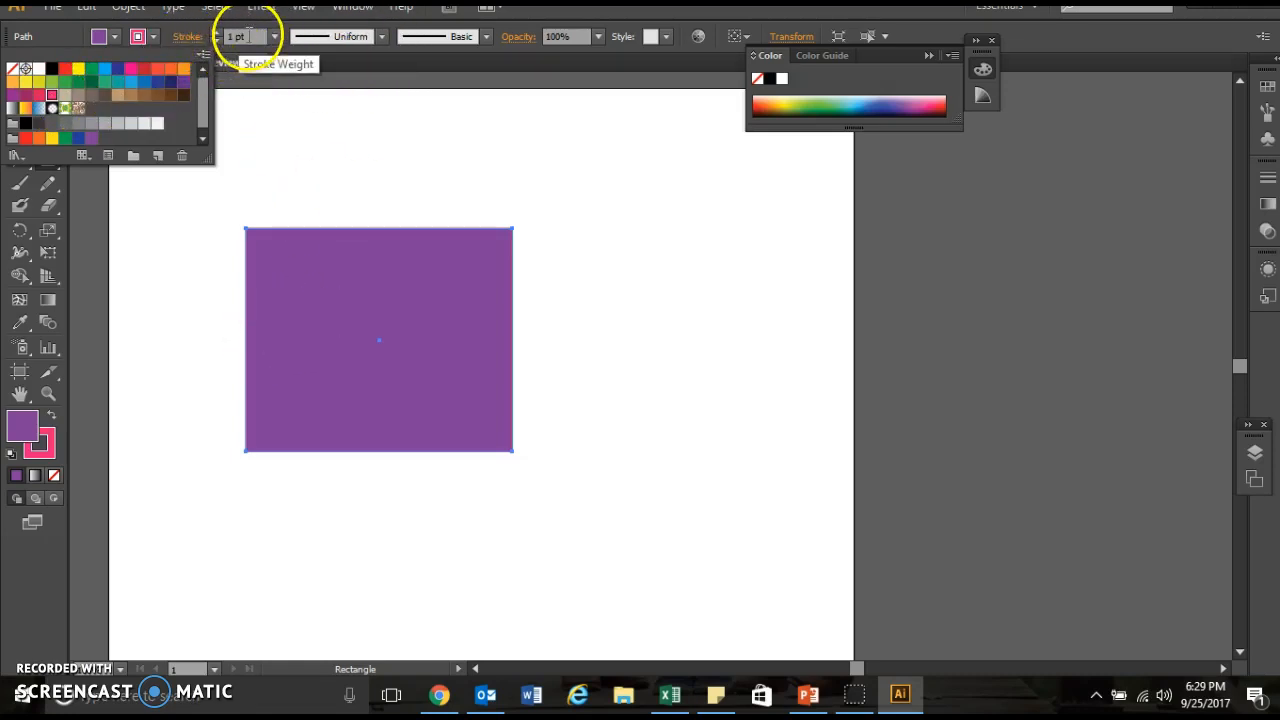
Try stroke weights of 10 pt and 20 pt on the rectangle, and settle on 8 pt
left_click(276, 40)
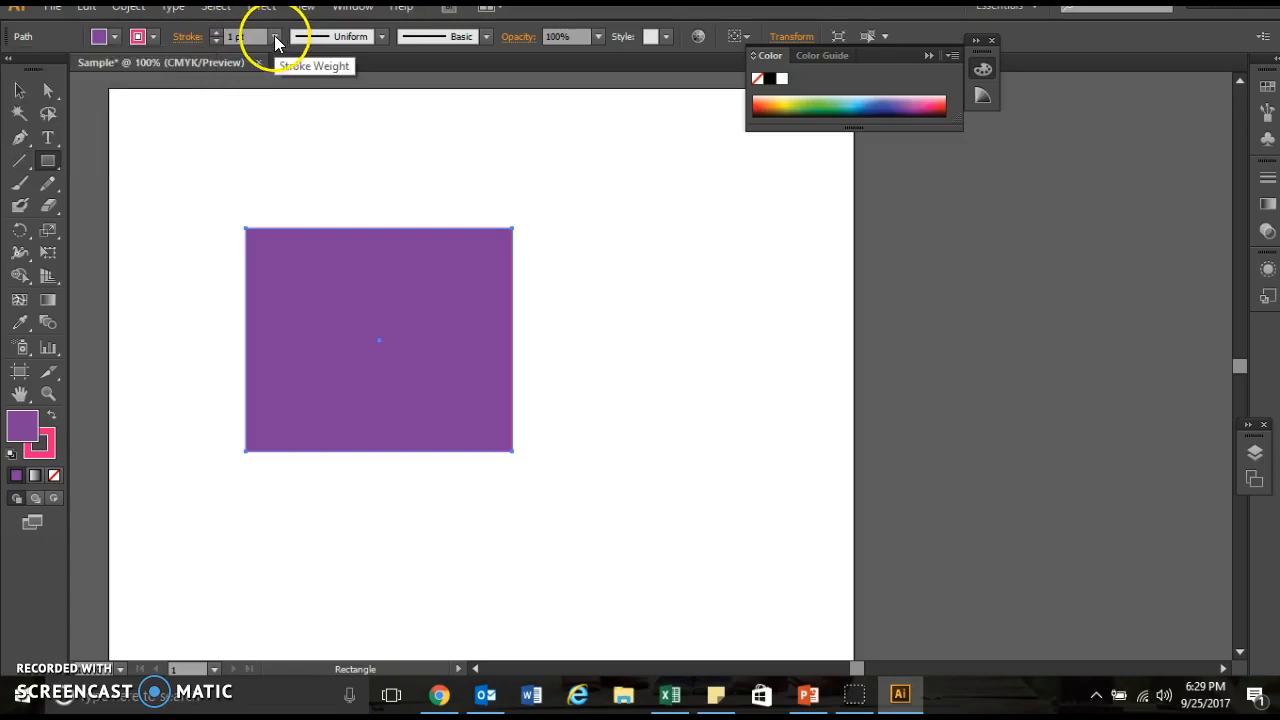
left_click(276, 38)
left_click(292, 306)
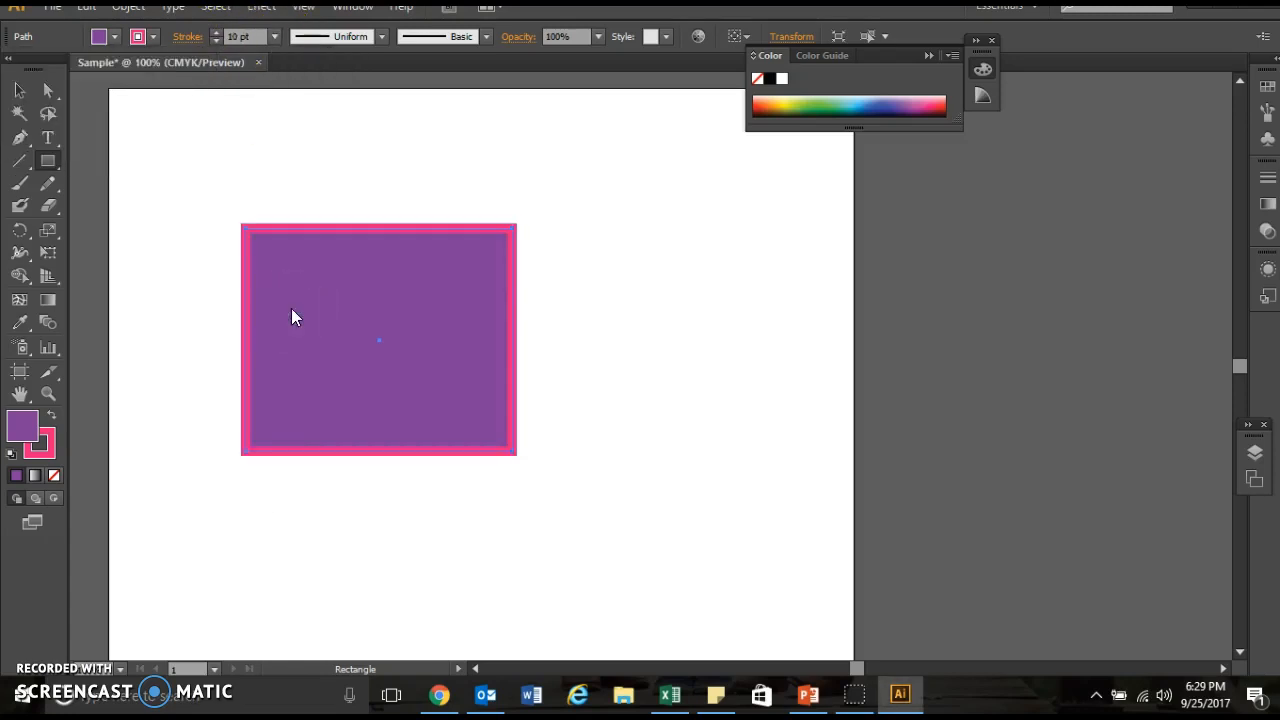
left_click(276, 38)
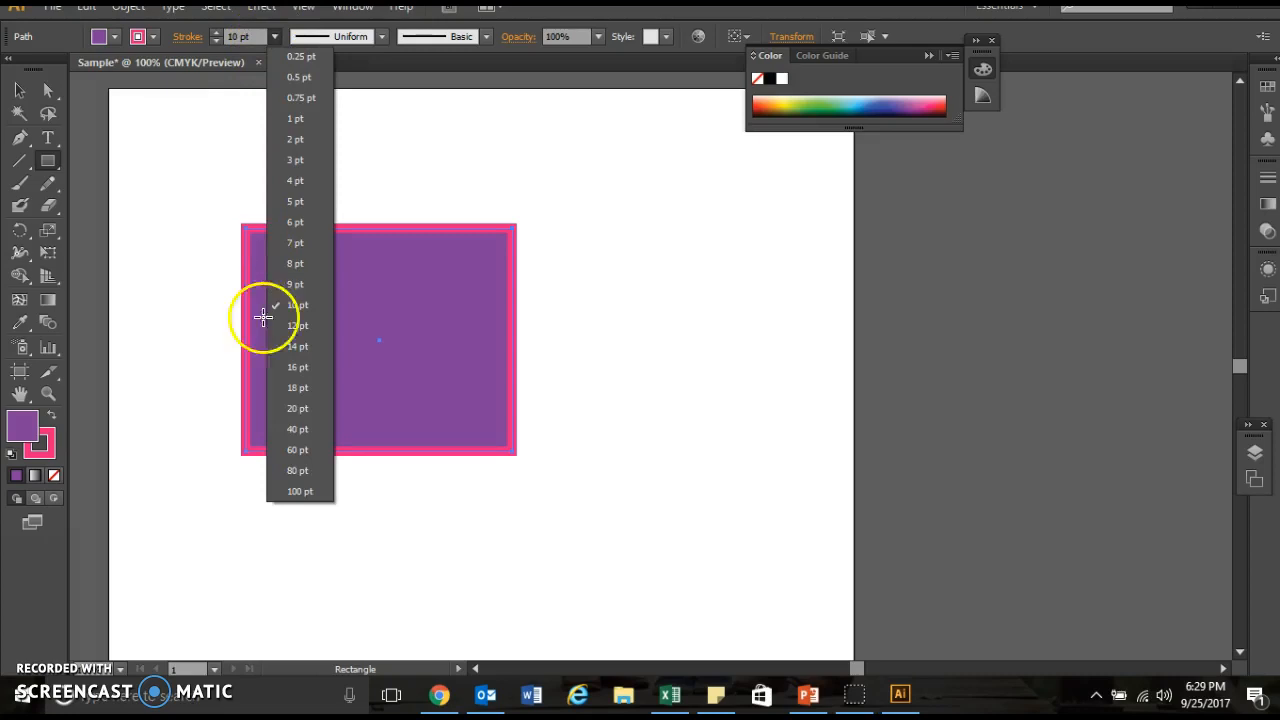
left_click(292, 402)
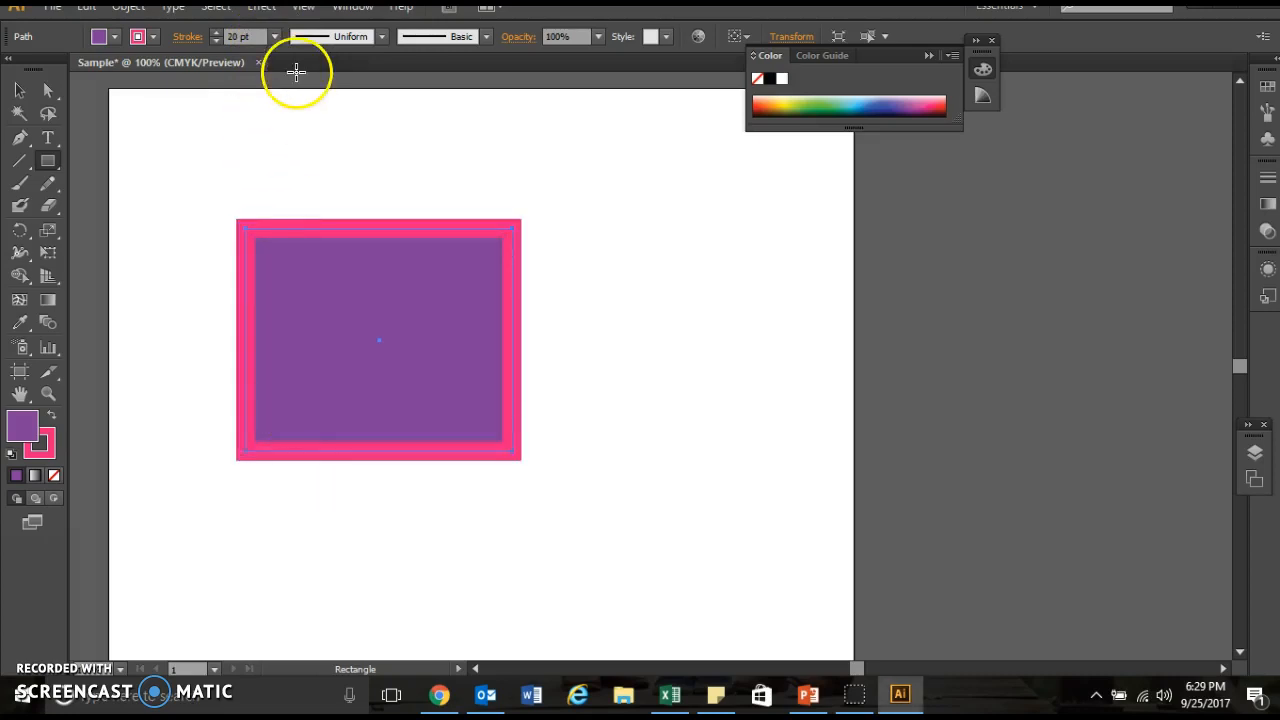
left_click(274, 38)
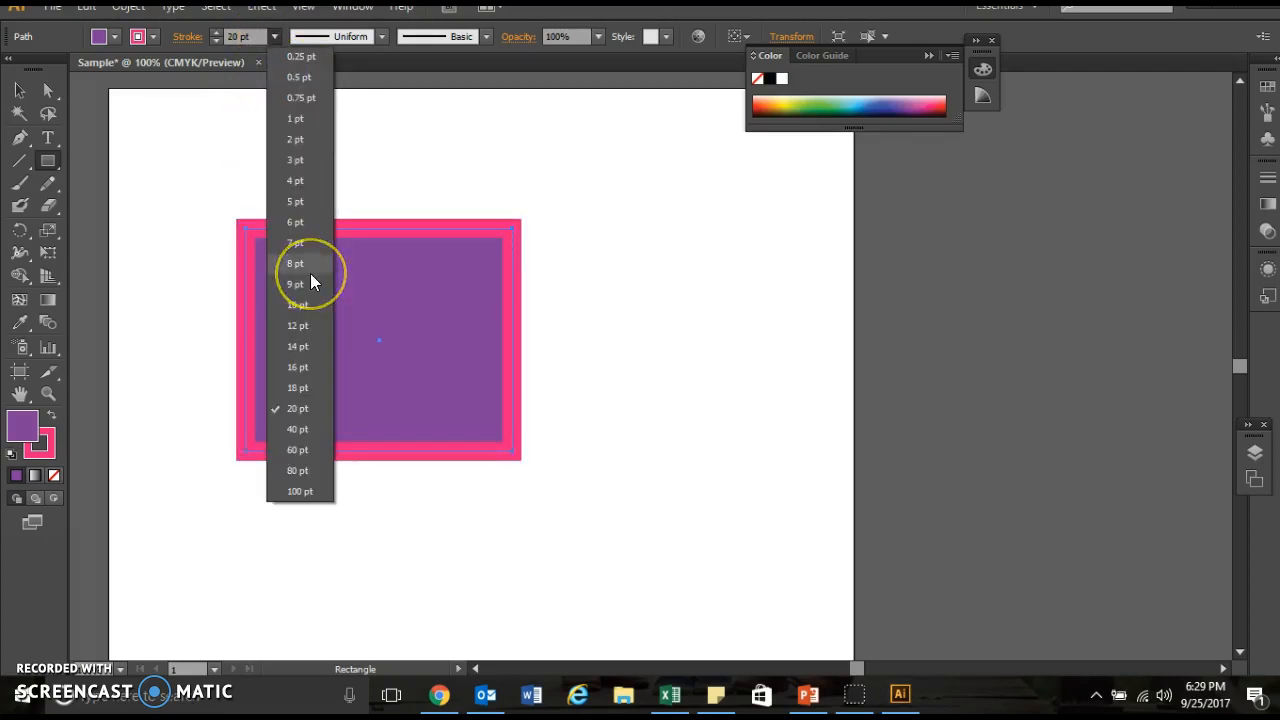
left_click(310, 275)
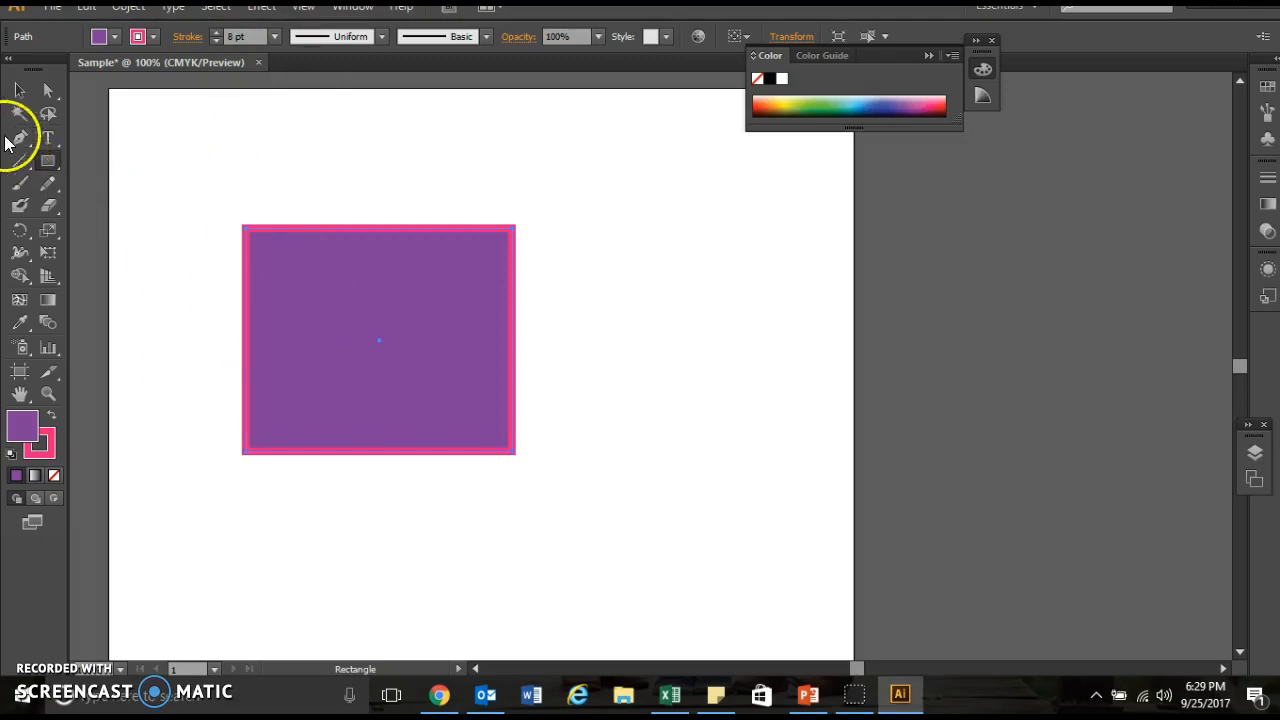
Draw a near-circular ellipse to the right of the rectangle and fill it with green
left_click(46, 158)
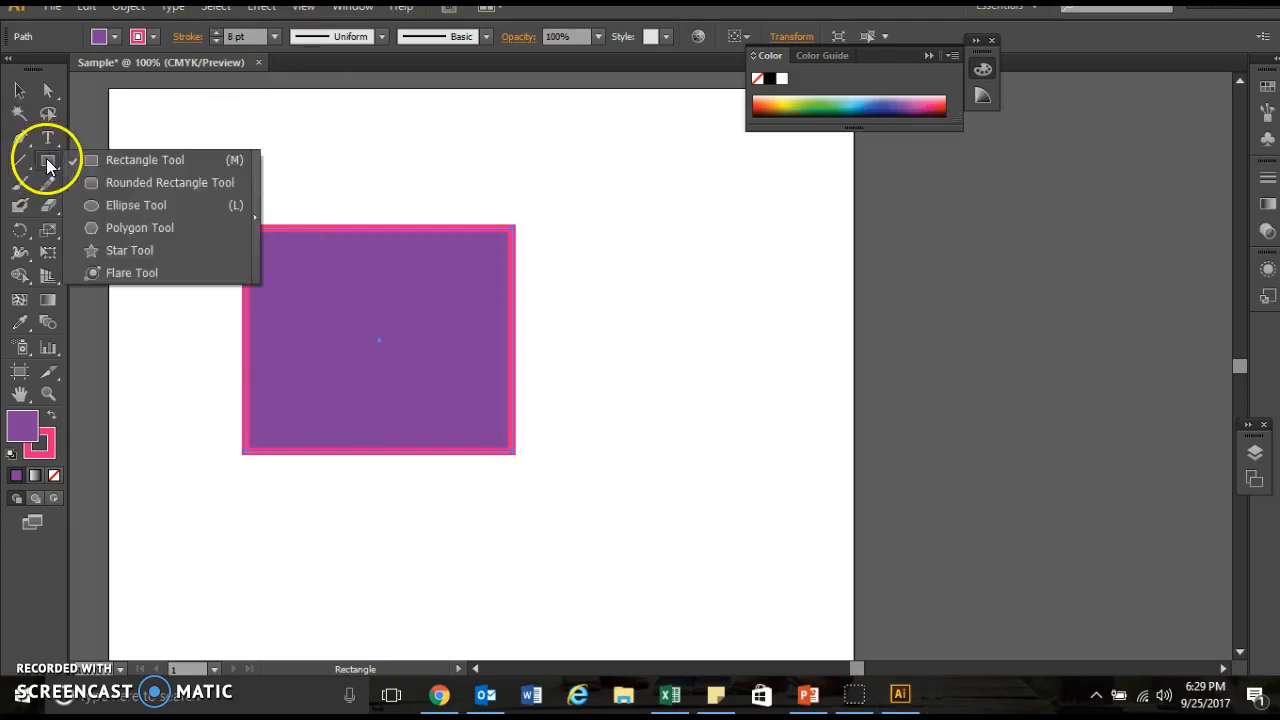
left_click(137, 205)
mouse_move(552, 215)
left_mouse_down()
mouse_move(743, 451)
mouse_move(833, 482)
left_mouse_up()
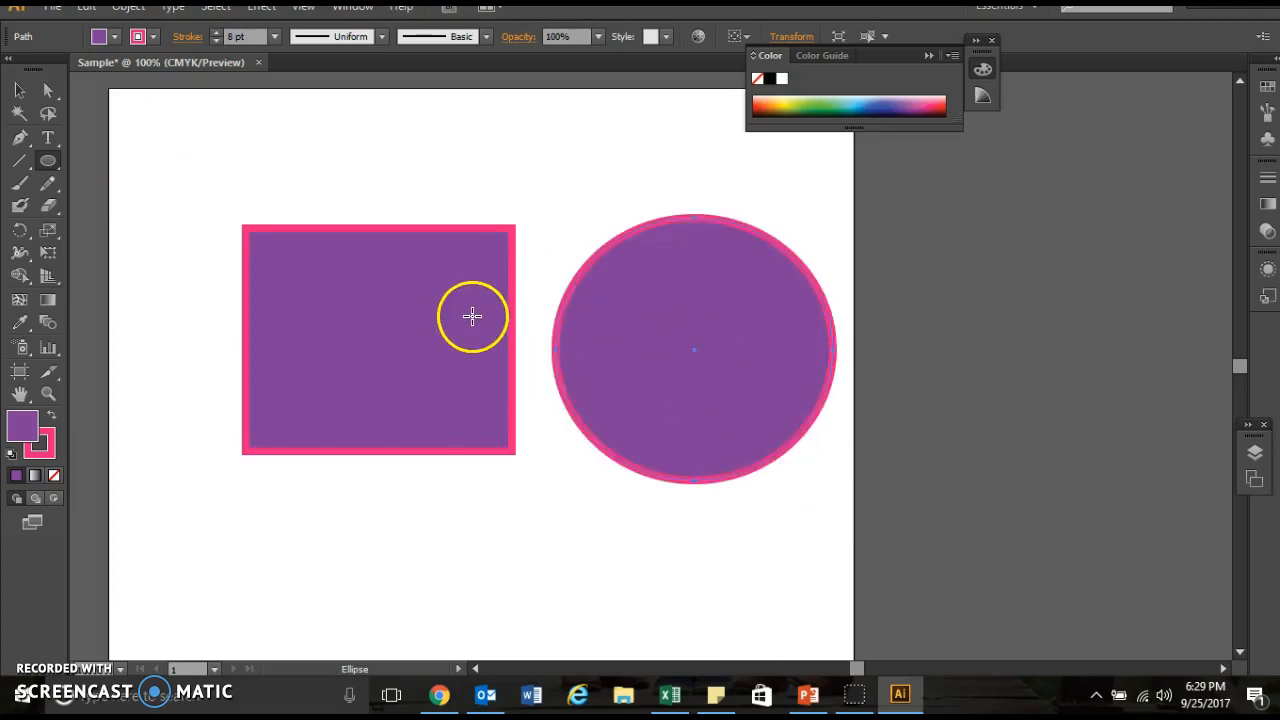
left_click(100, 36)
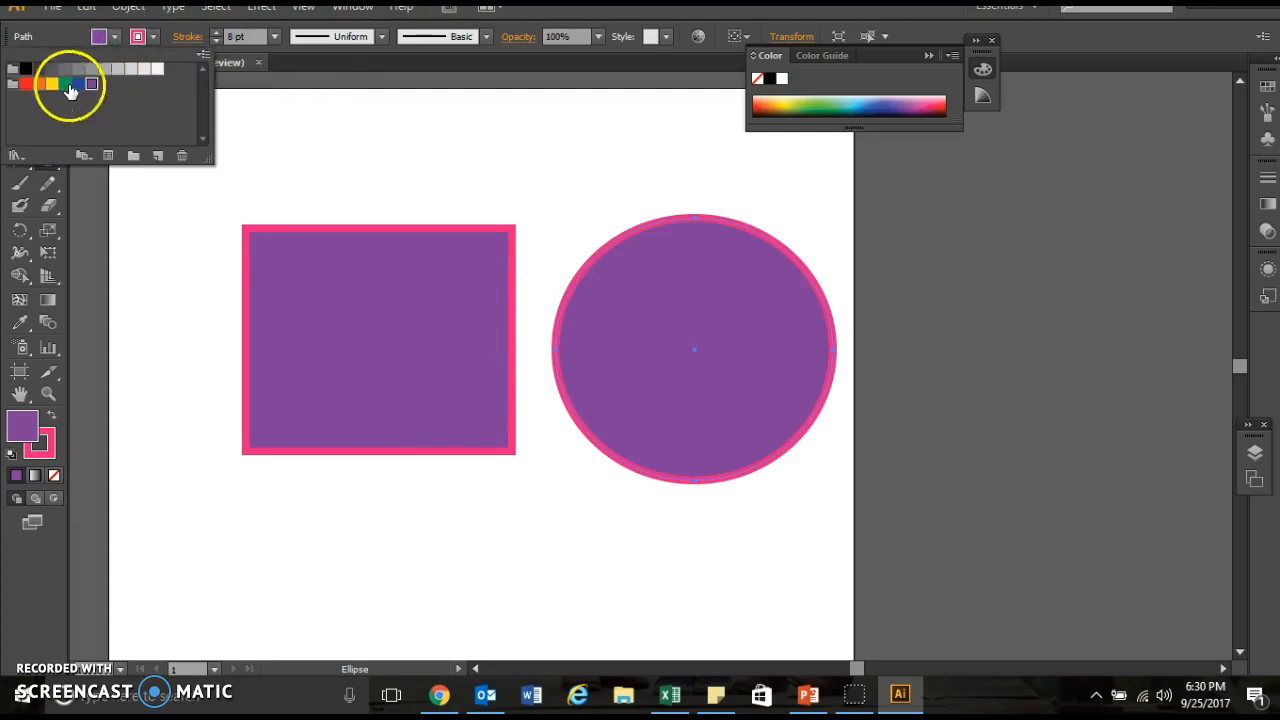
left_click(64, 86)
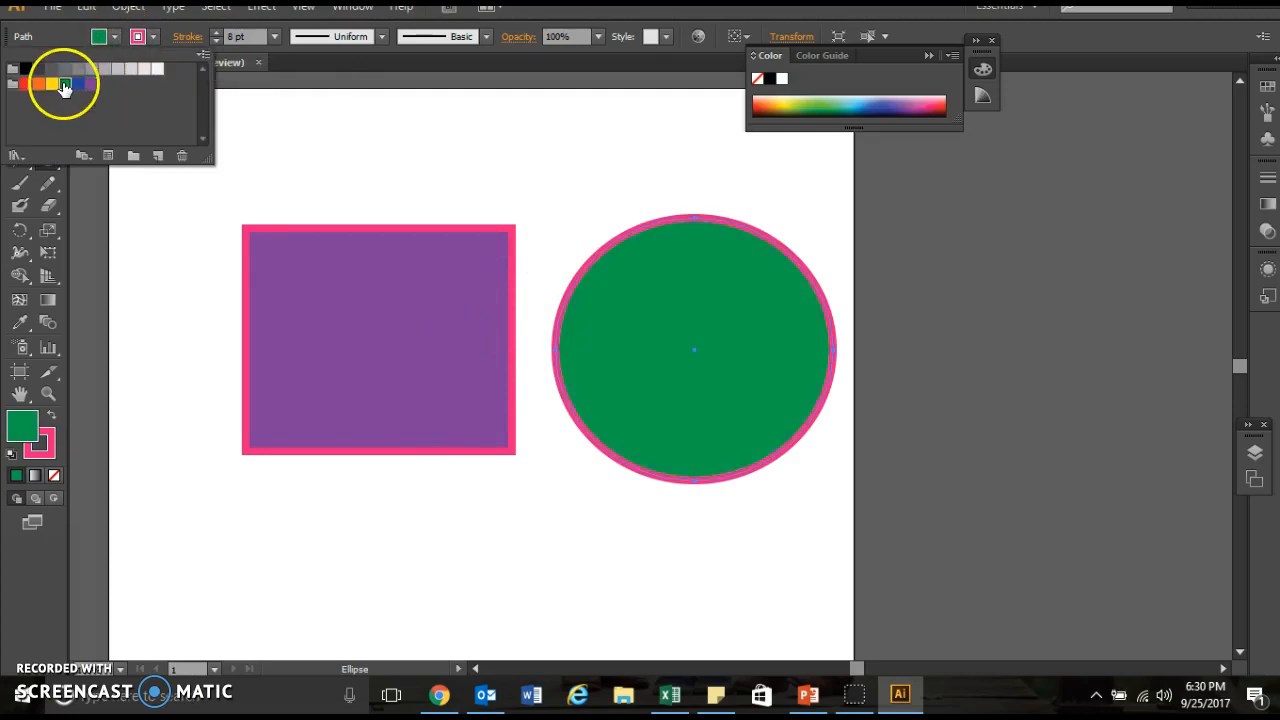
Set the green ellipse's stroke color to blue
left_click(153, 37)
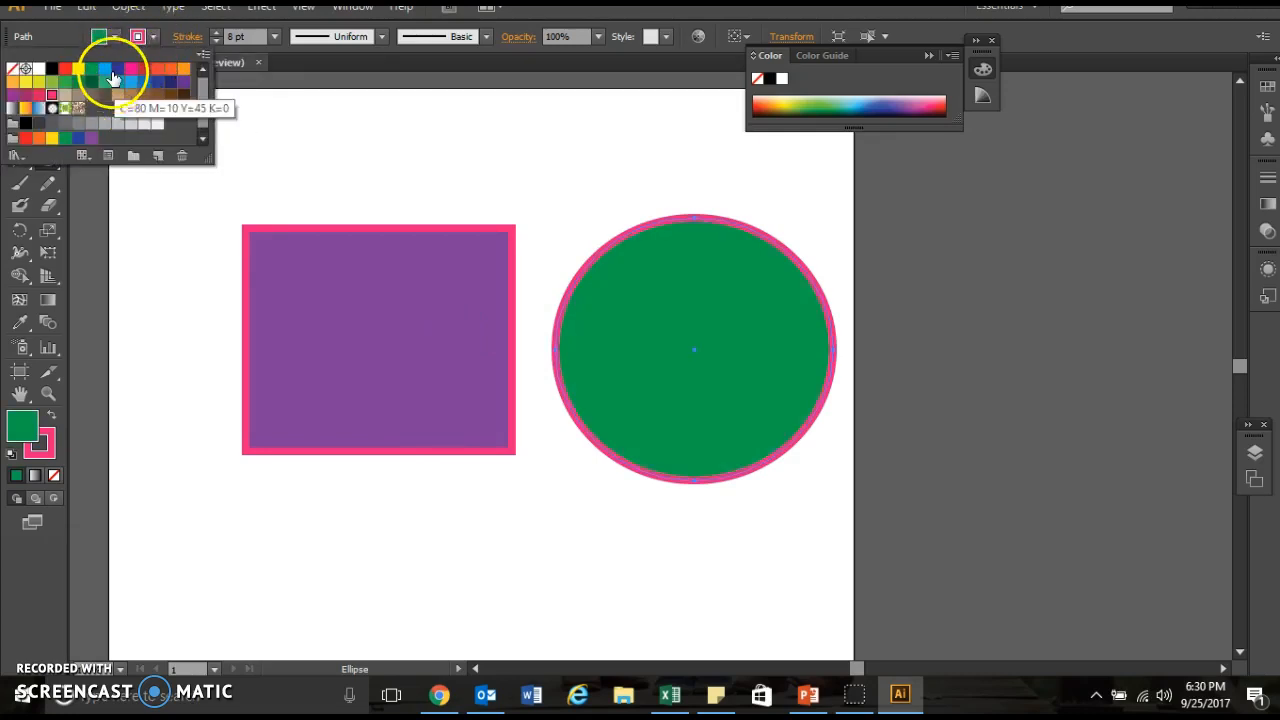
left_click(117, 68)
left_click(50, 32)
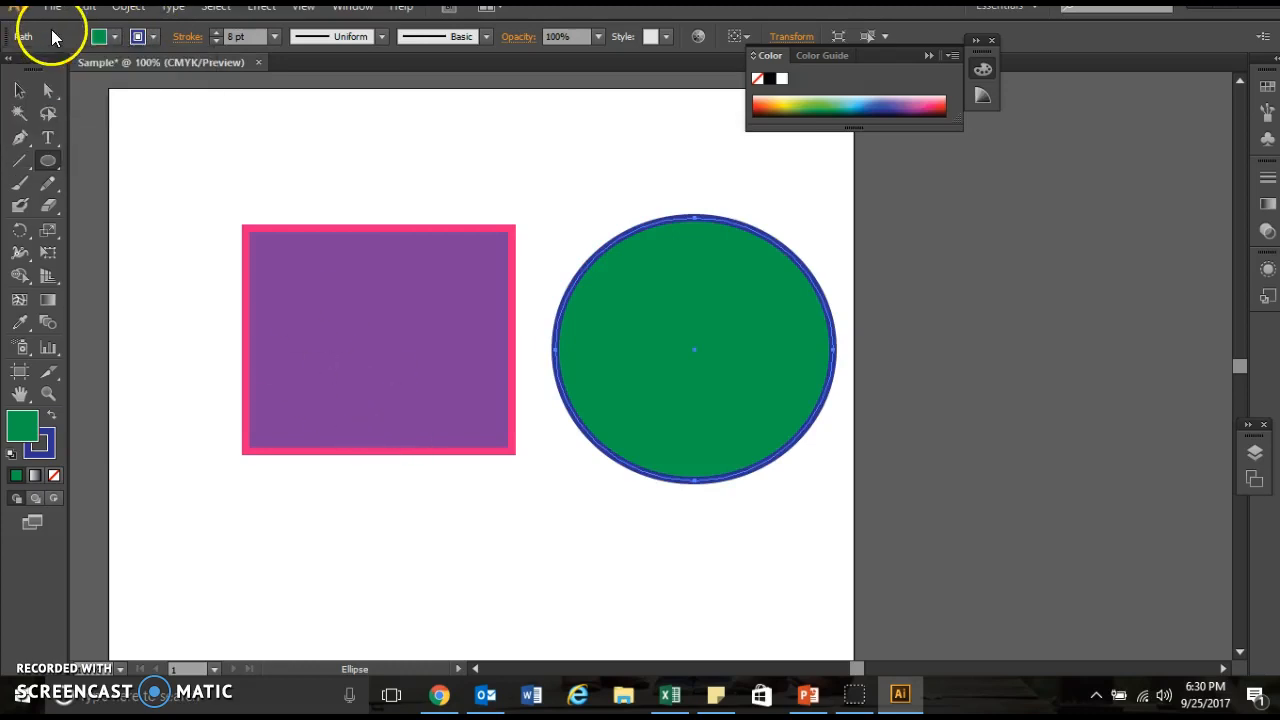
Move the purple rectangle toward the artboard's upper-left corner and set its stroke weight to 5 pt
left_click(22, 92)
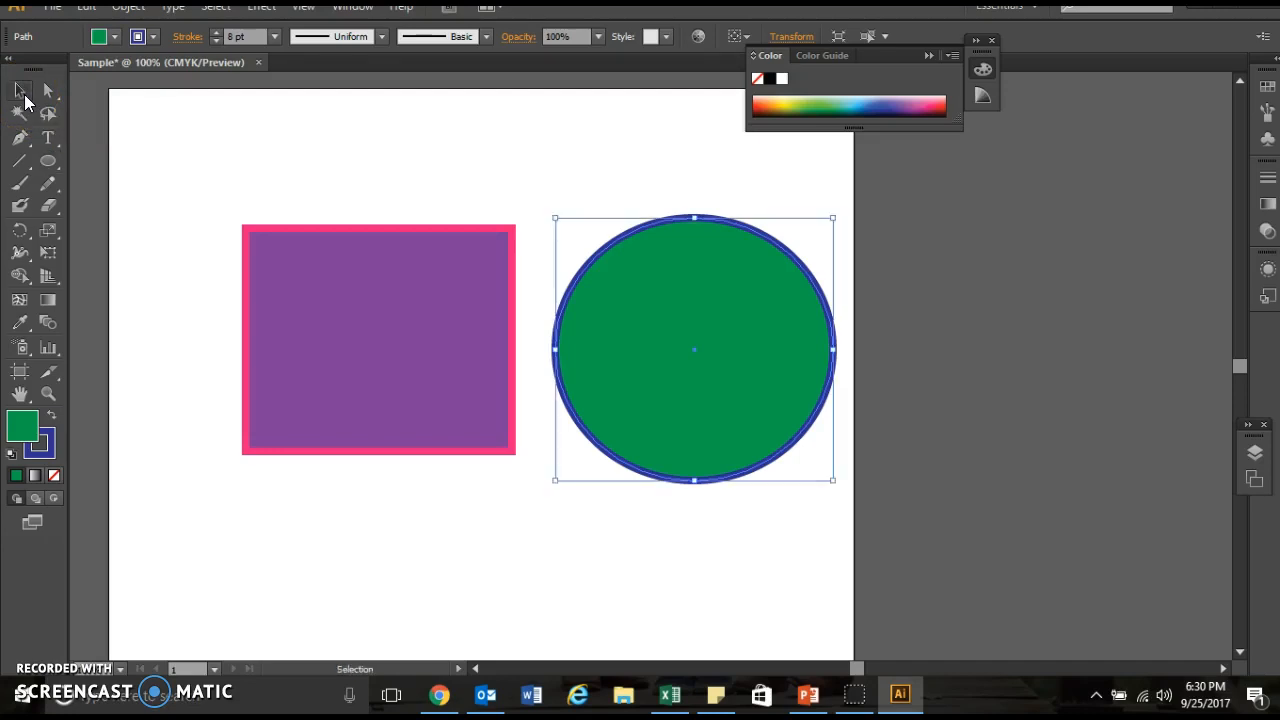
left_click(369, 349)
left_click_drag(415, 348, 369, 379)
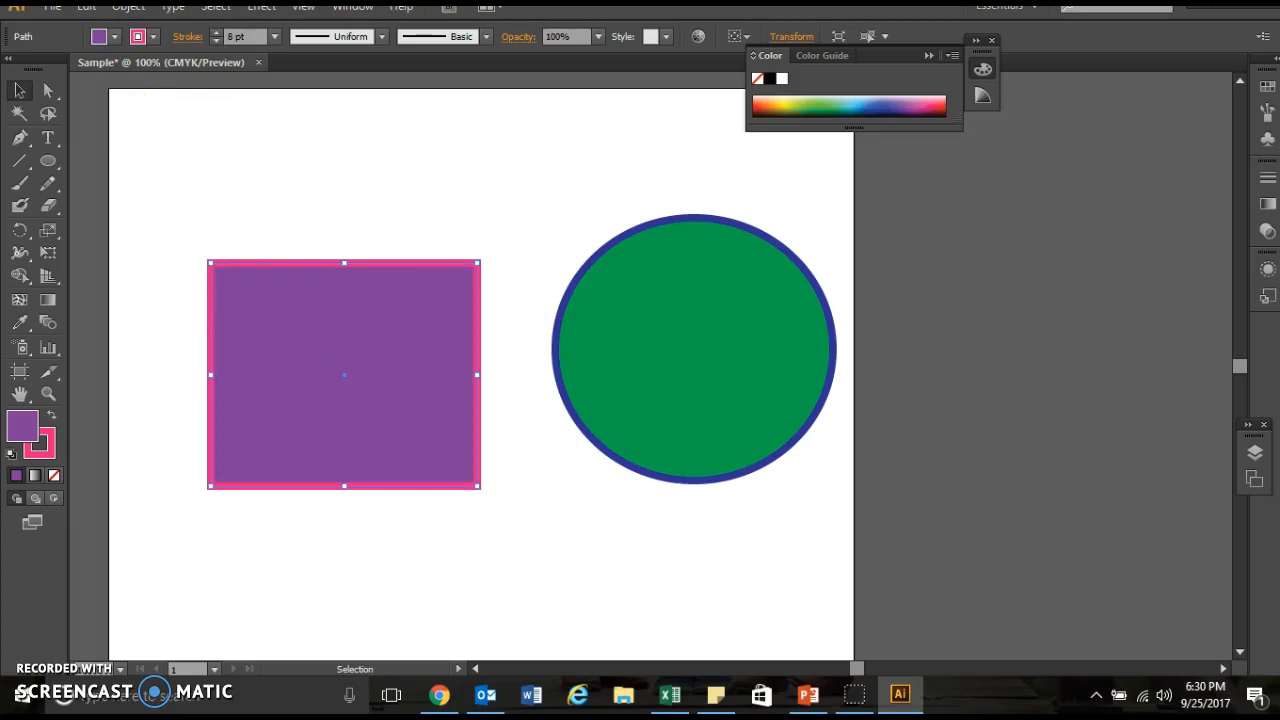
left_click_drag(369, 417, 342, 314)
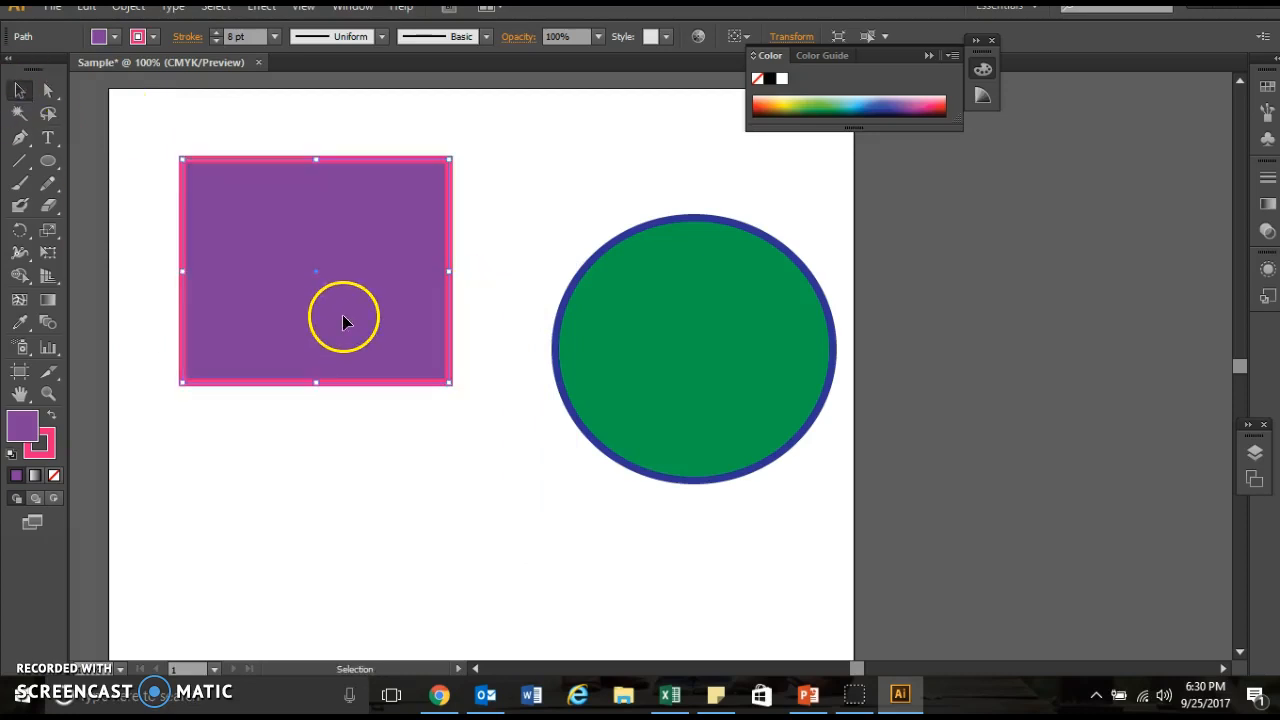
left_click(274, 37)
left_click(292, 190)
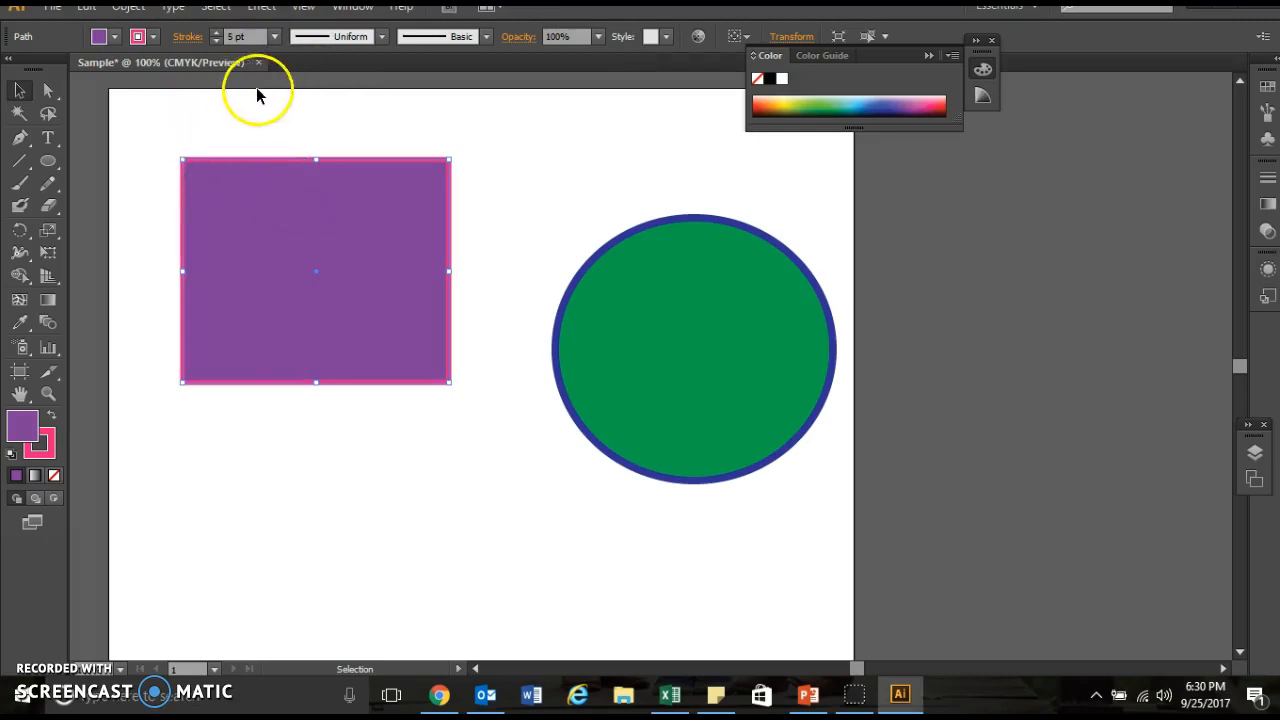
Delete the green ellipse and the purple rectangle one after the other
left_click(637, 302)
key("Delete")
left_click(279, 270)
key("Delete")
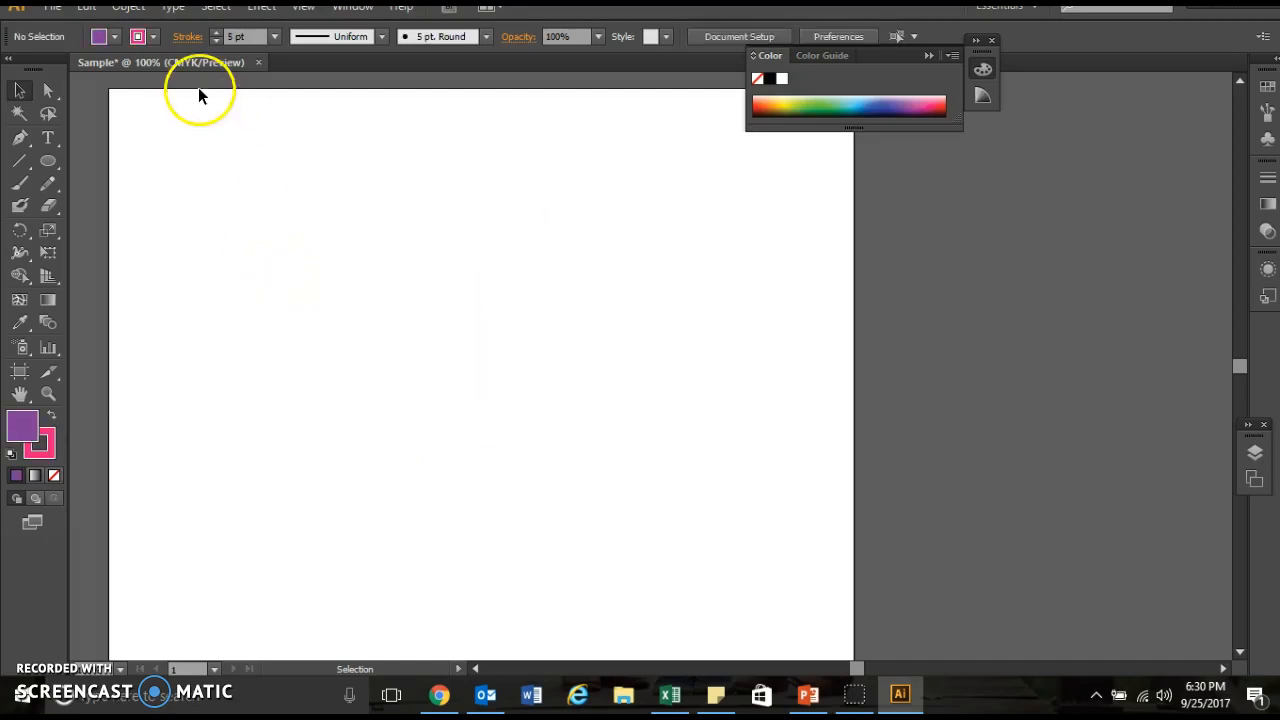
Undo the last two deletions to restore the rectangle and the ellipse
left_click(89, 9)
left_click(117, 30)
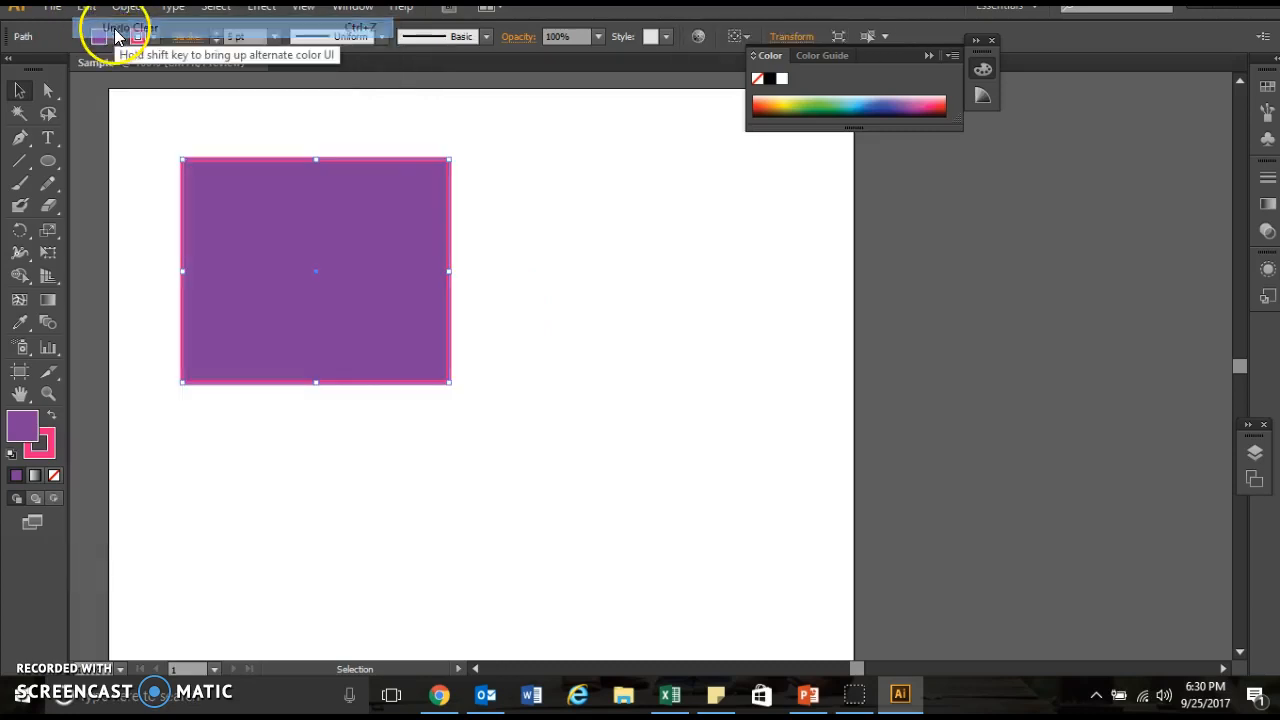
left_click(89, 8)
left_click(117, 28)
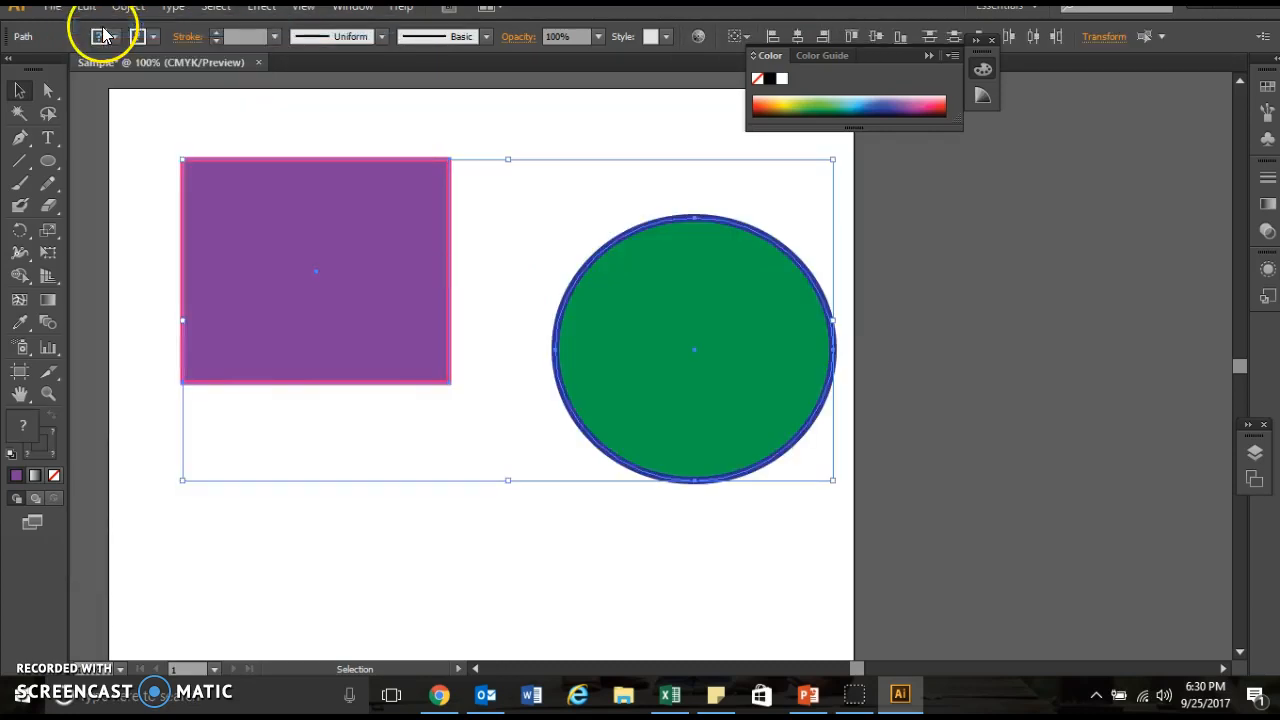
Select the rectangle and the ellipse together and delete them both at once
left_click(45, 90)
left_click(24, 92)
left_click_drag(158, 120, 723, 490)
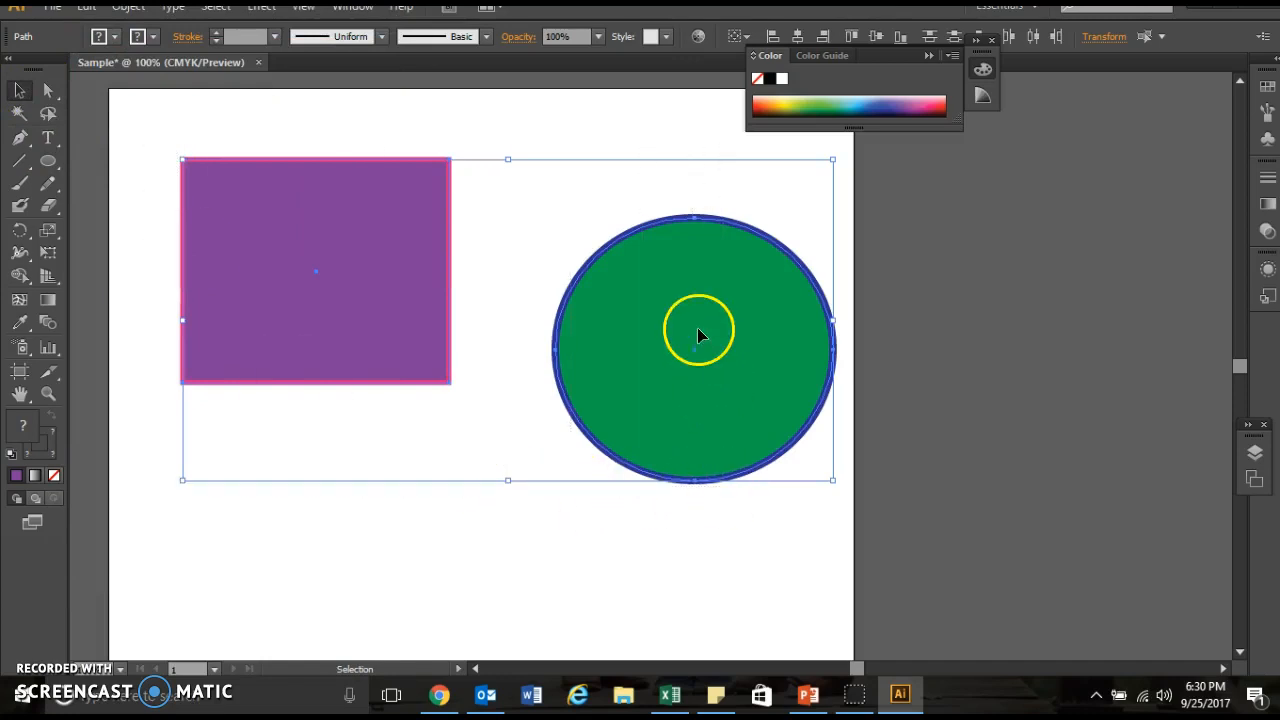
key("Delete")
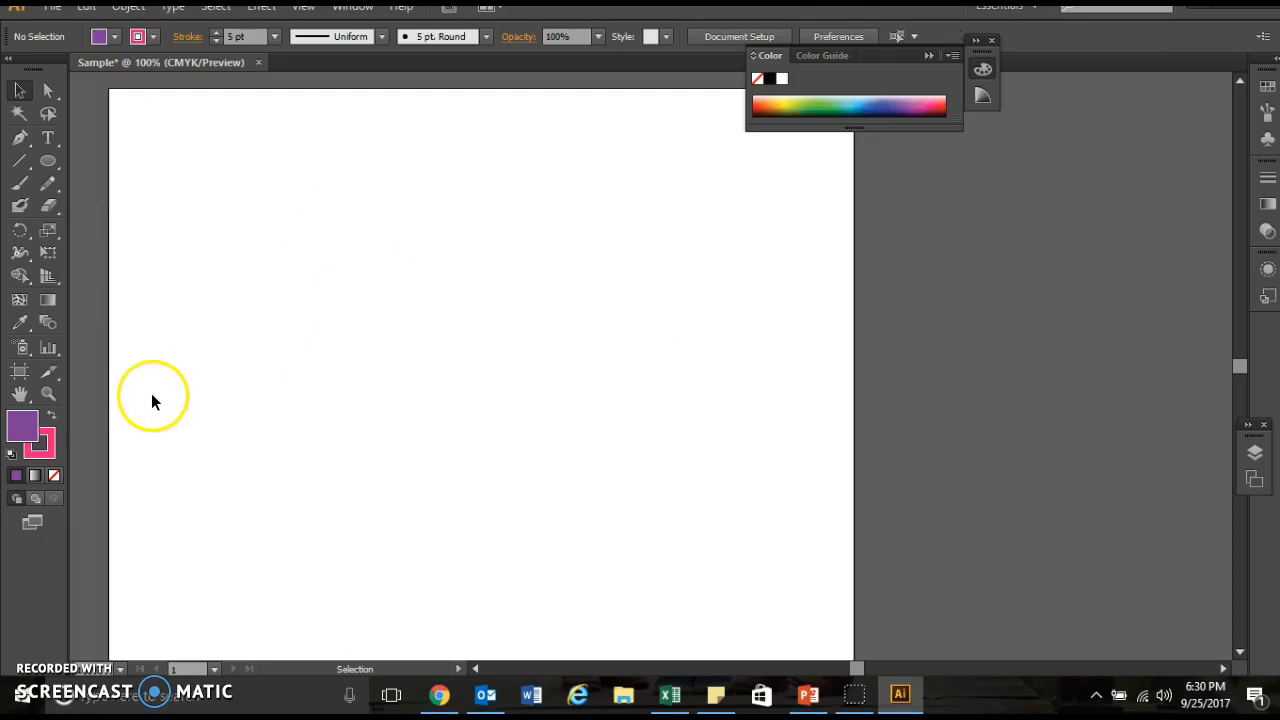
Draw a large perfect circle in the middle of the artboard and a small perfect square in its upper-left corner
left_click_drag(50, 162, 115, 206)
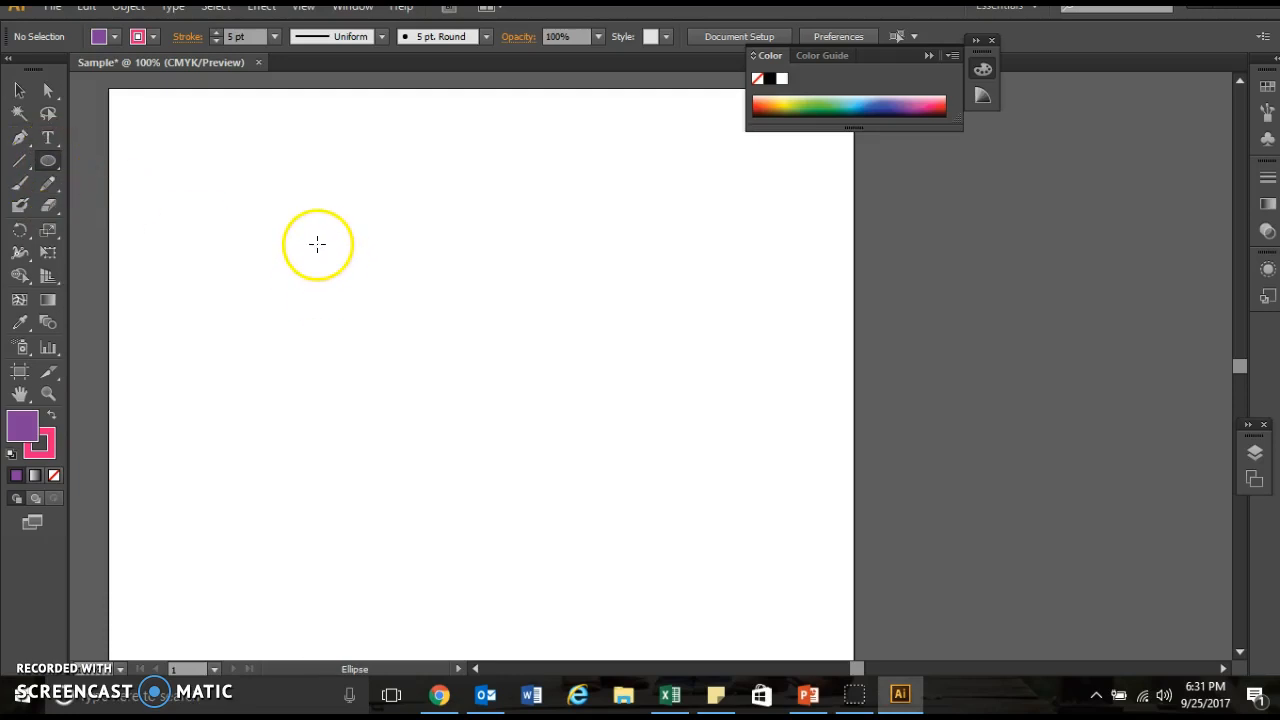
mouse_move(317, 244)
left_mouse_down()
mouse_move(463, 380)
mouse_move(695, 553)
left_mouse_up()
mouse_move(48, 160)
left_mouse_down()
mouse_move(126, 160)
mouse_move(234, 220)
mouse_move(330, 301)
left_mouse_up()
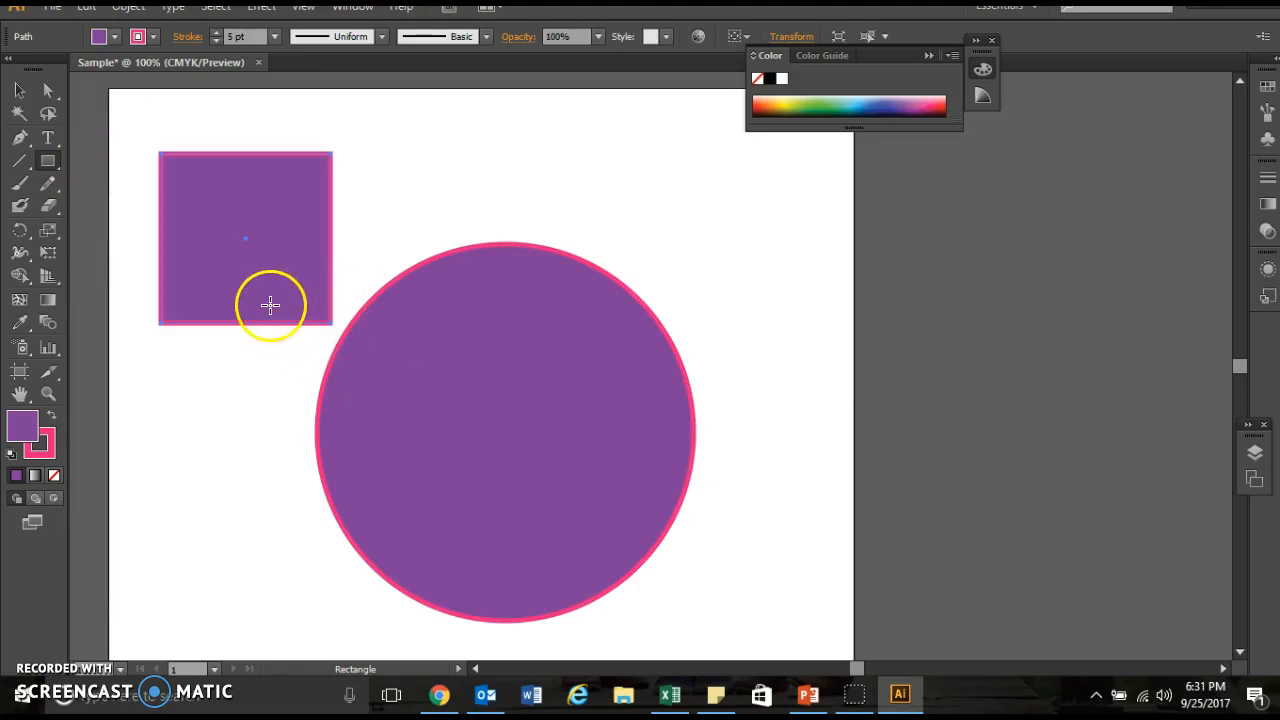
Delete the square and the circle to empty the artboard
left_click(19, 90)
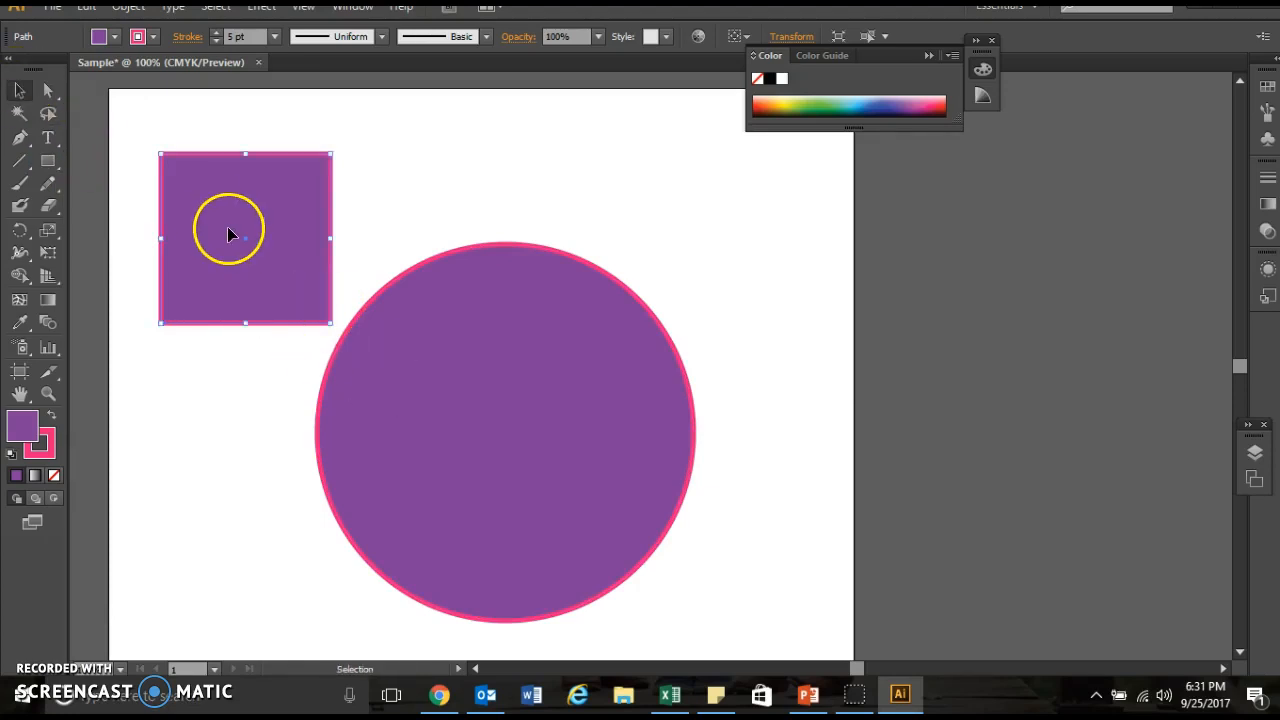
key("Delete")
left_click(531, 456)
key("Delete")
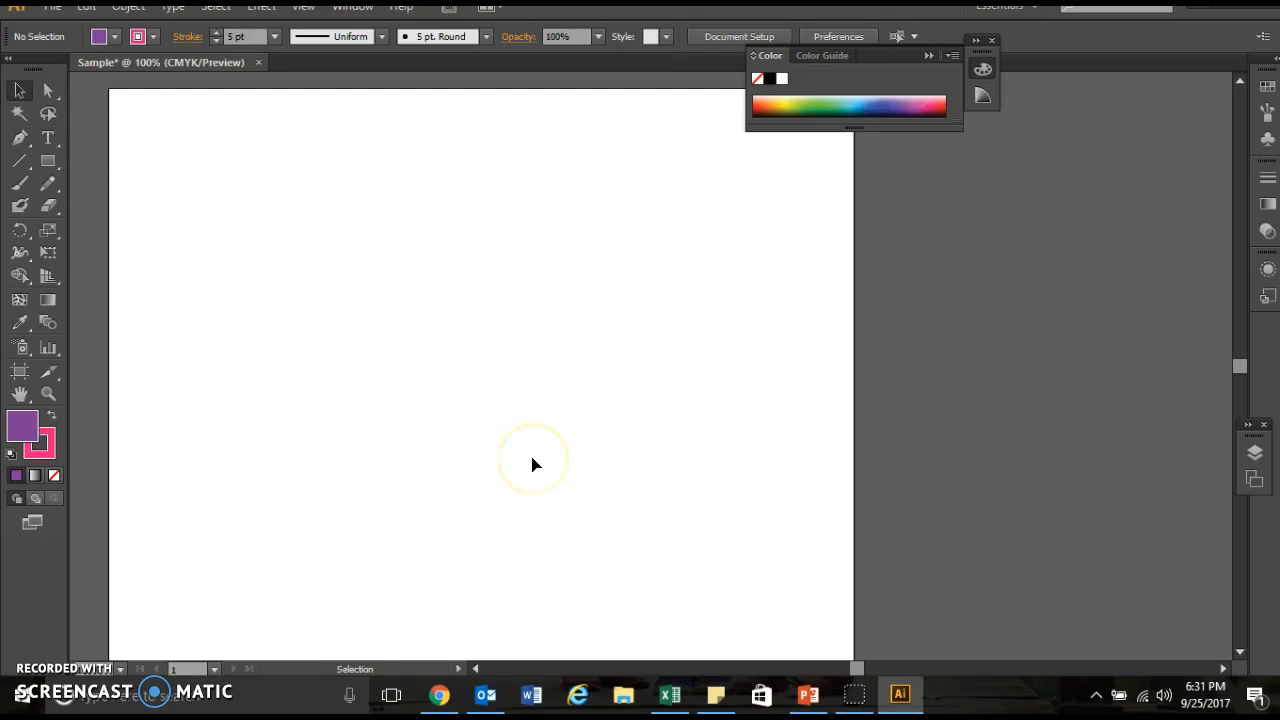
Draw a star in the artboard's upper-left area, varying its number of points and raising it until the star forms a dense, nearly circular burst
left_click(42, 158)
left_click(115, 252)
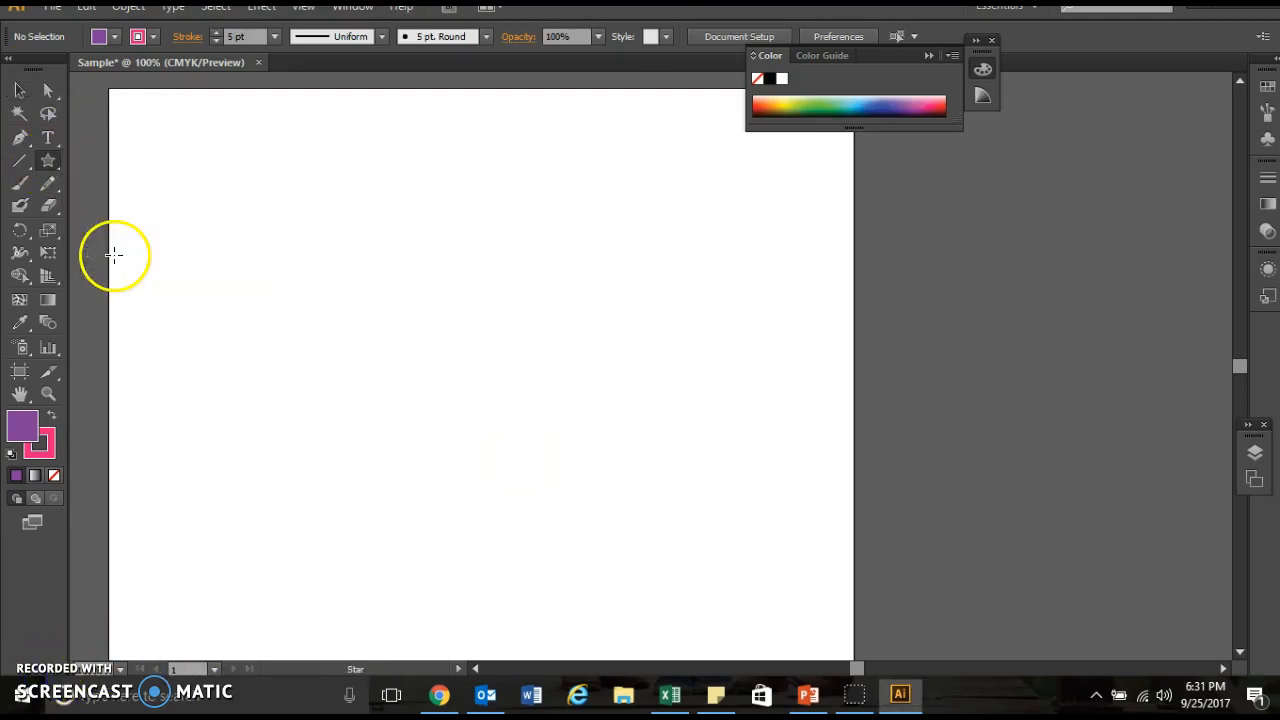
left_click_drag(312, 254, 438, 332)
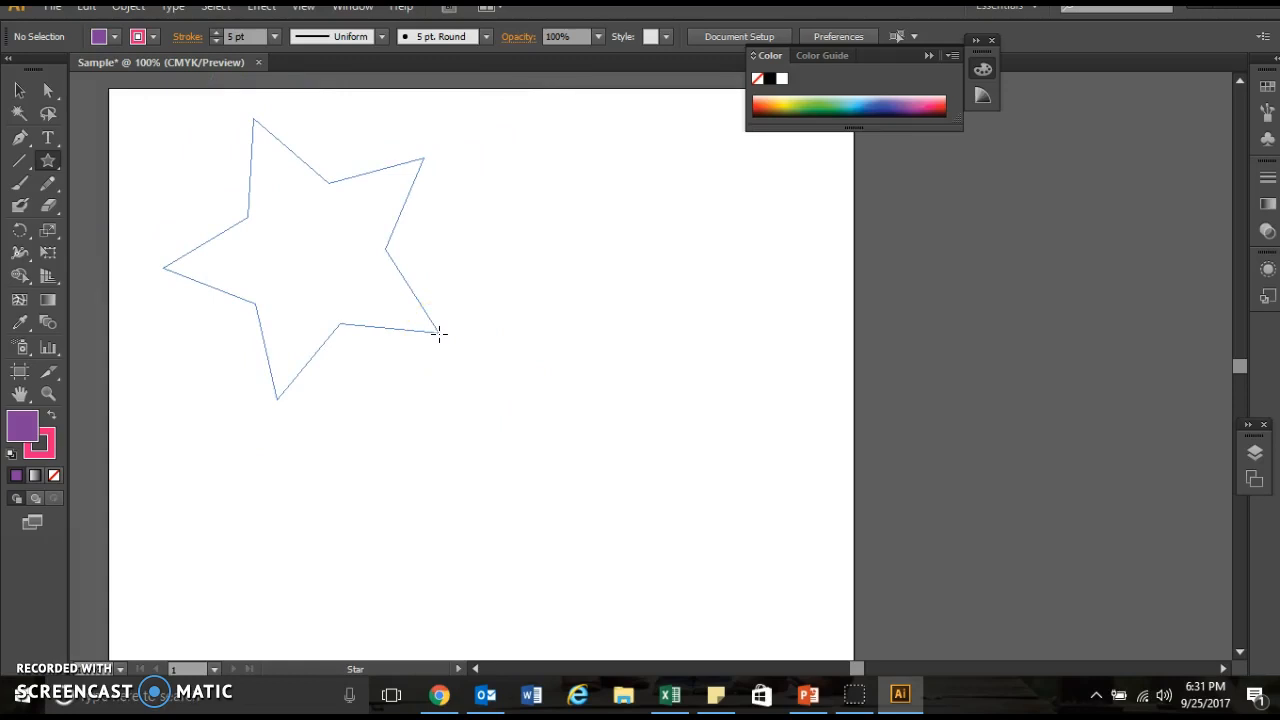
key("Up")
key("Up")
key("Up")
key("Up")
key("Up")
left_click_drag(438, 332, 438, 334)
key("Up")
key("Up")
key("Up")
key("Up")
key("Up")
key("Up")
key("Down")
key("Down")
key("Down")
key("Down")
key("Down")
key("Down")
key("Down")
key("Down")
key("Down")
key("Down")
key("Down")
key("Down")
key("Down")
key("Up")
key("Up")
key("Up")
key("Up")
key("Up")
key("Up")
key("Up")
key("Up")
key("Up")
key("Up")
key("Up")
key("Up")
key("Up")
key("Up")
key("Up")
key("Up")
key("Up")
key("Up")
key("Up")
key("Up")
key("Up")
key("Up")
key("Up")
key("Up")
key("Up")
key("Up")
key("Up")
key("Up")
key("Up")
key("Up")
key("Up")
key("Up")
key("Up")
key("Up")
key("Up")
key("Up")
key("Up")
key("Up")
key("Up")
key("Up")
key("Up")
key("Up")
key("Up")
key("Up")
key("Up")
key("Up")
key("Up")
key("Up")
key("Up")
key("Up")
key("Up")
key("Up")
key("Up")
key("Up")
key("Up")
key("Up")
key("Up")
key("Up")
key("Up")
key("Up")
key("Up")
key("Up")
key("Up")
key("Up")
key("Up")
key("Up")
key("Up")
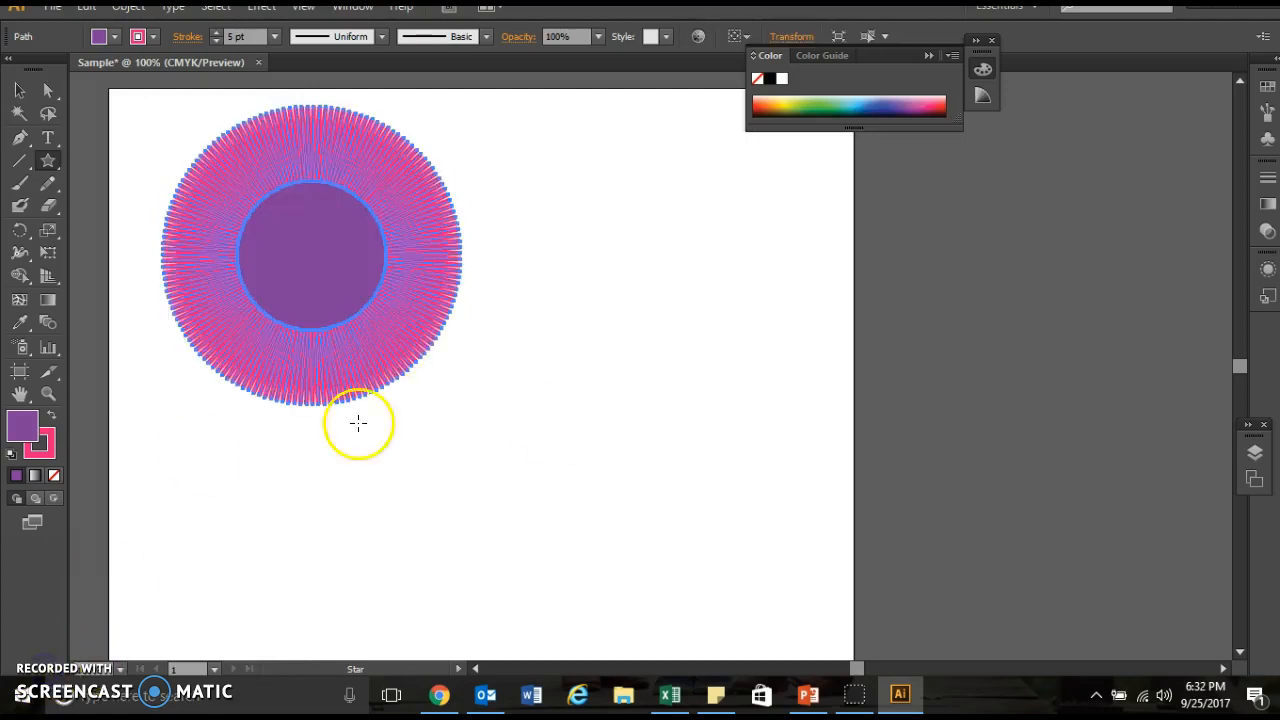
Move the many-pointed star to about the middle of the artboard and check the Snap to Point option
left_click(24, 90)
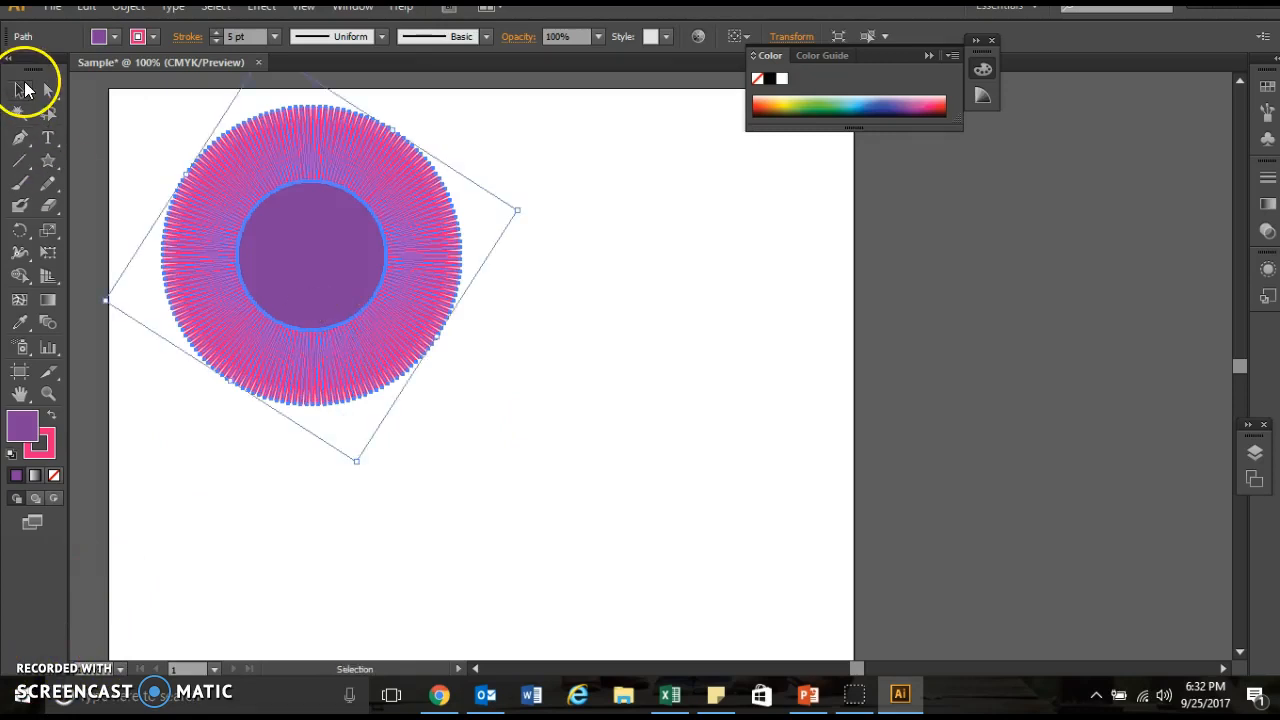
left_click_drag(356, 237, 356, 318)
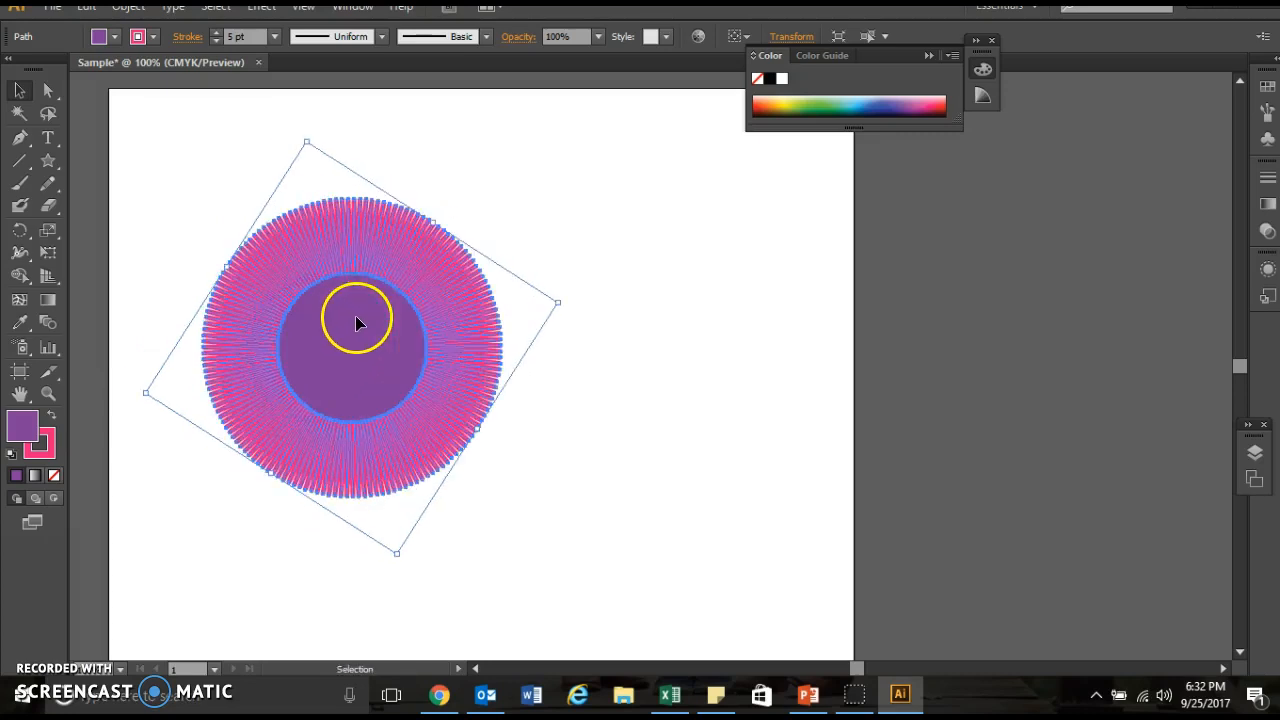
left_click(302, 8)
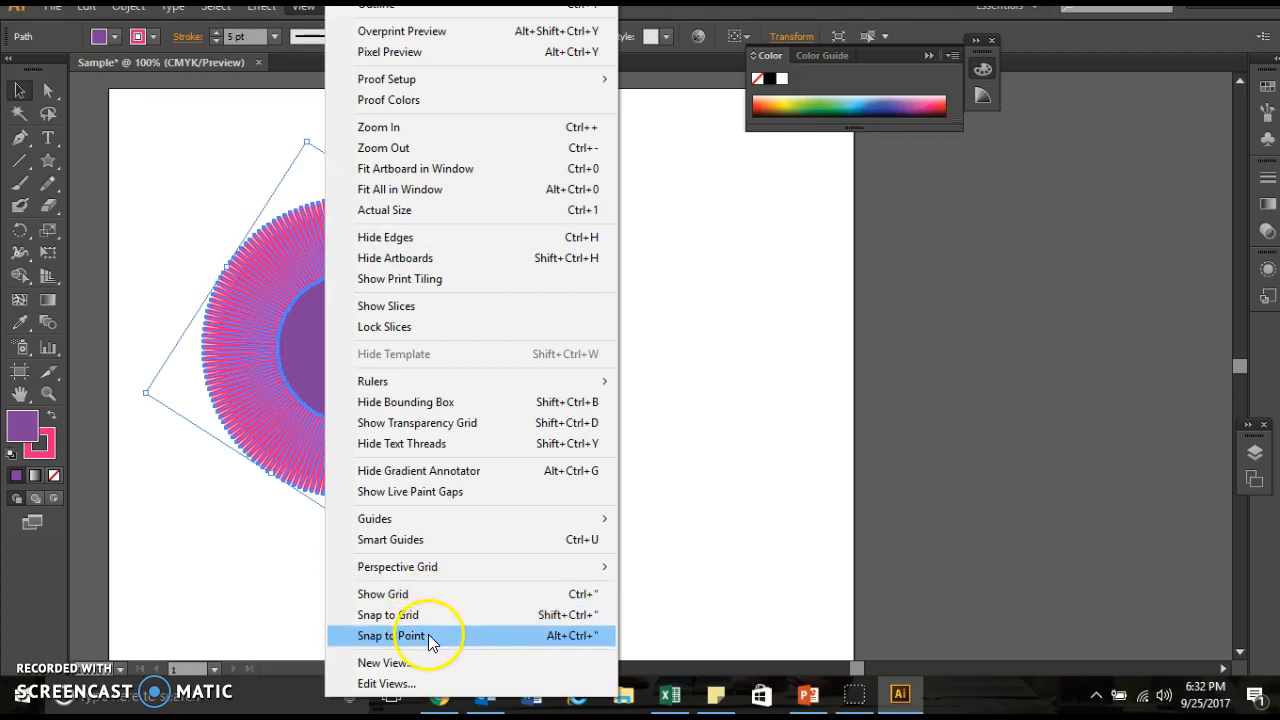
left_click(303, 369)
left_click_drag(303, 369, 440, 368)
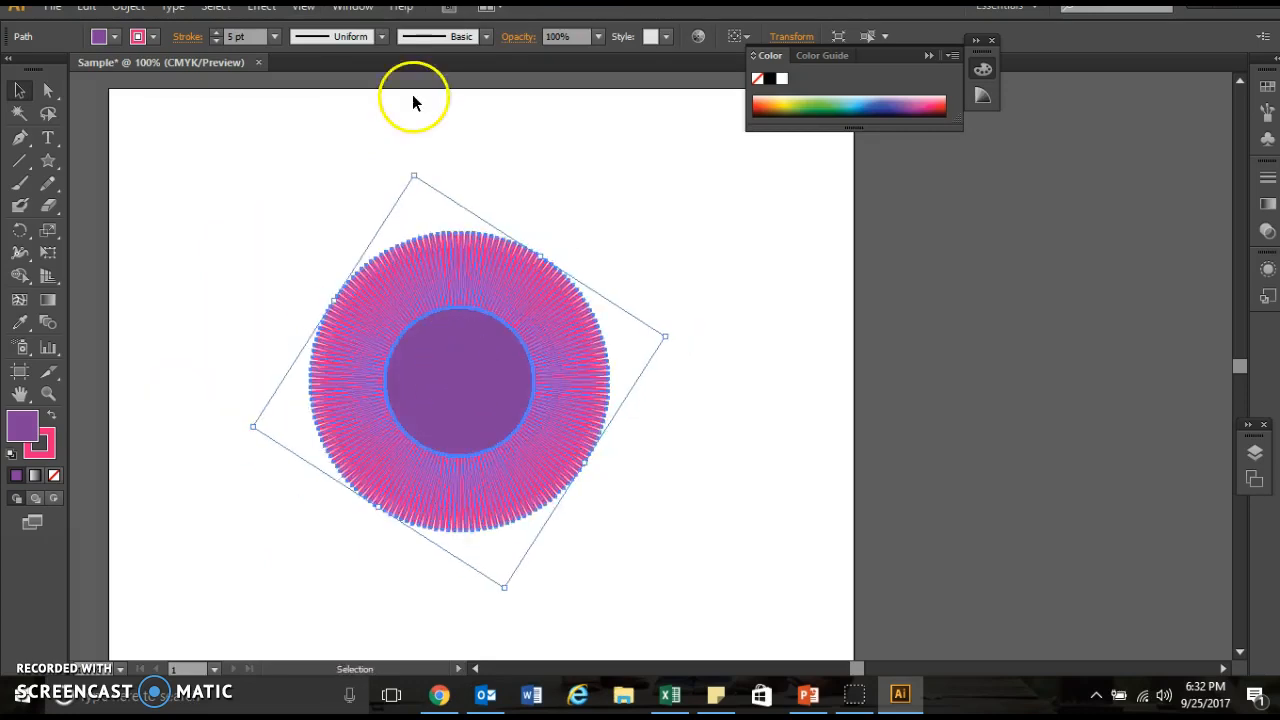
left_click_drag(458, 396, 454, 403)
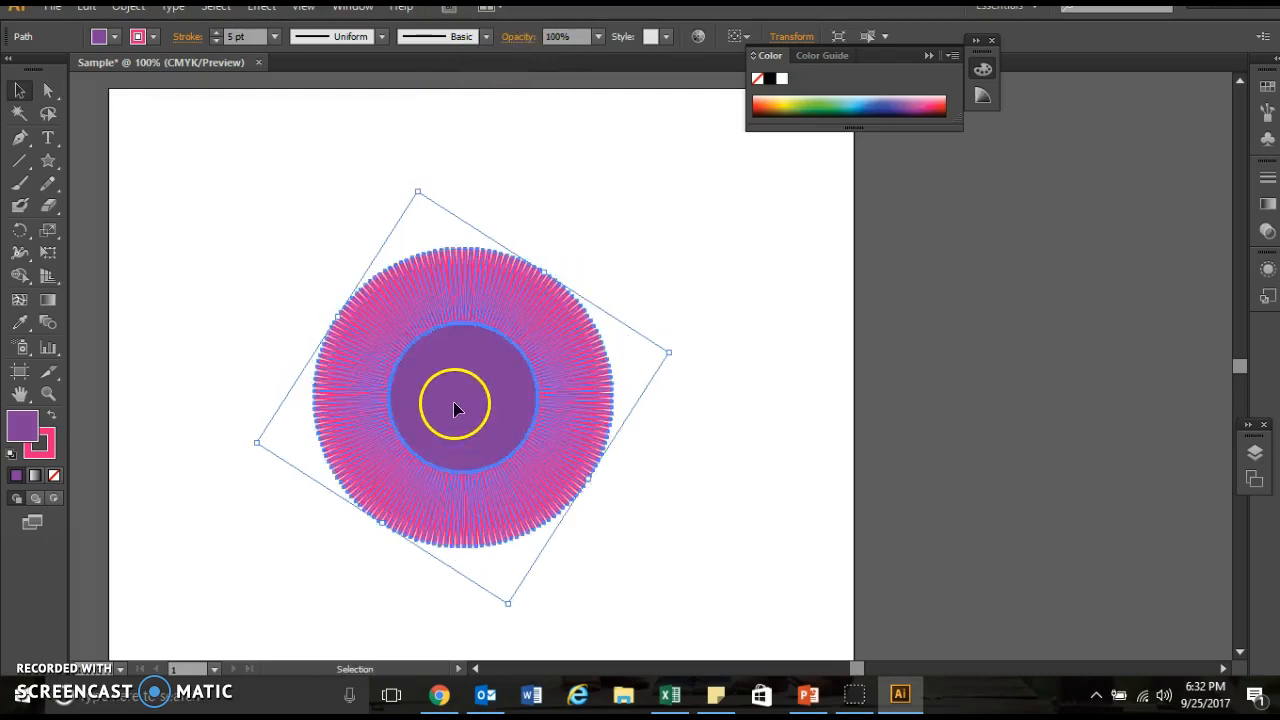
left_click(297, 8)
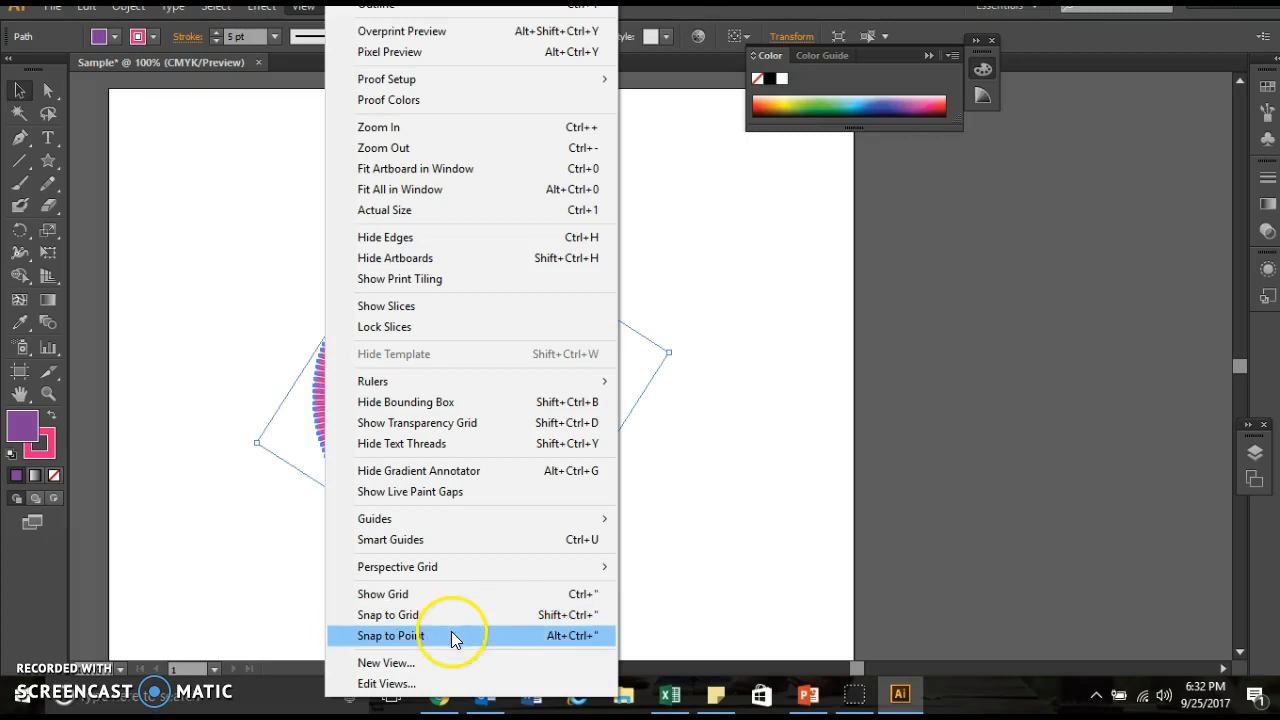
left_click(164, 284)
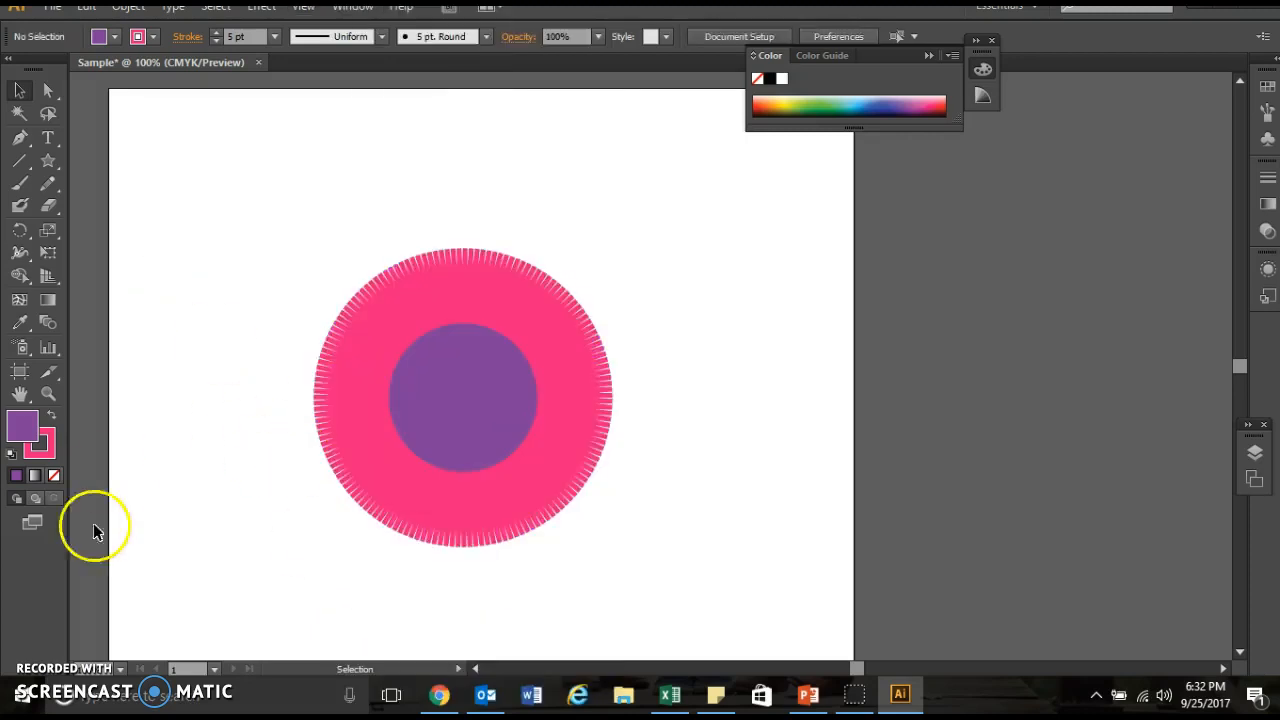
Delete the many-pointed star and paint two long, wavy pink freehand lines across the artboard with the Paintbrush
left_click(424, 365)
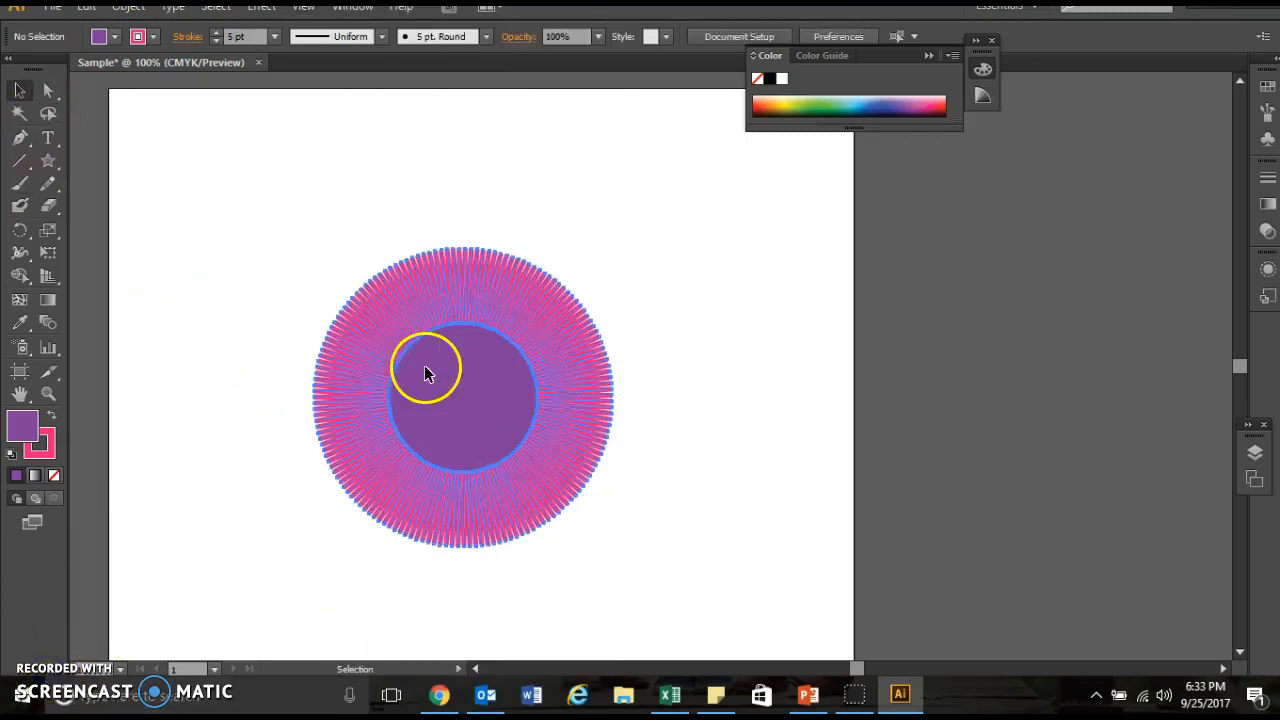
key("Delete")
left_click(18, 186)
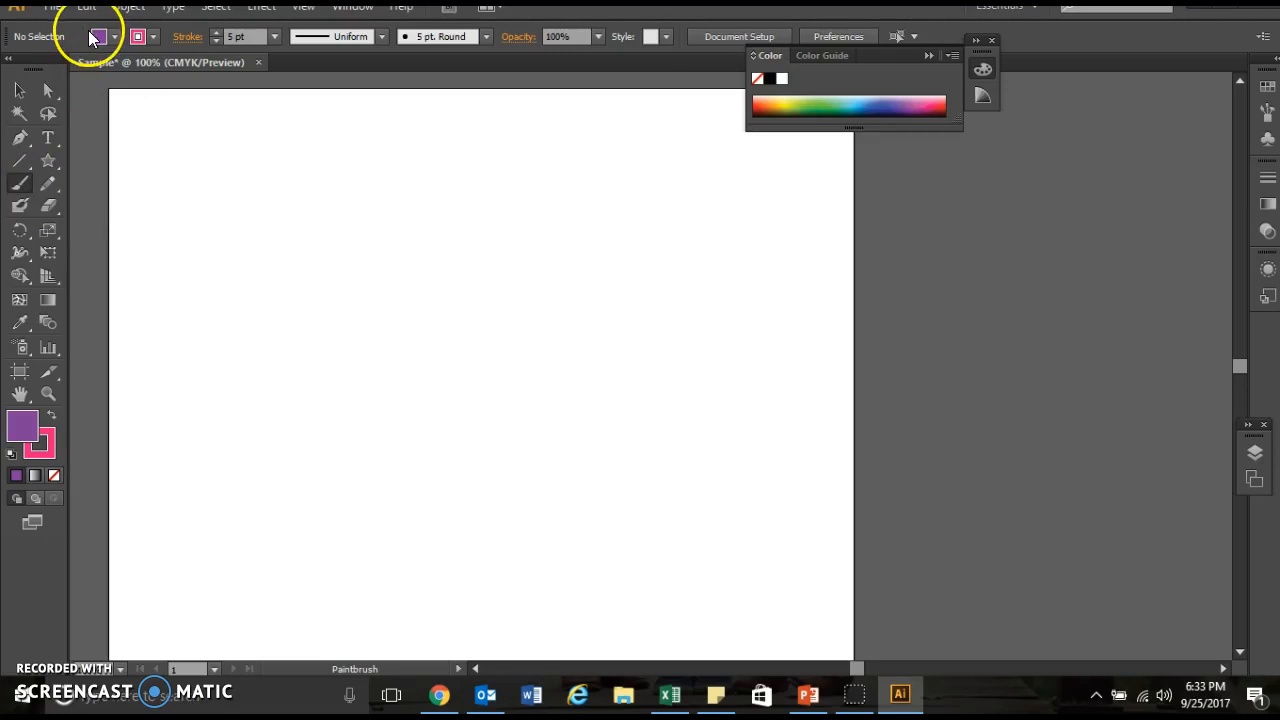
mouse_move(218, 403)
left_mouse_down()
mouse_move(230, 332)
mouse_move(304, 293)
left_mouse_up()
mouse_move(350, 340)
left_mouse_down()
mouse_move(490, 409)
mouse_move(445, 221)
mouse_move(385, 243)
mouse_move(423, 179)
mouse_move(533, 190)
mouse_move(554, 314)
mouse_move(613, 456)
mouse_move(592, 159)
mouse_move(694, 229)
left_mouse_up()
mouse_move(158, 254)
left_mouse_down()
mouse_move(423, 509)
mouse_move(566, 574)
mouse_move(733, 494)
left_mouse_up()
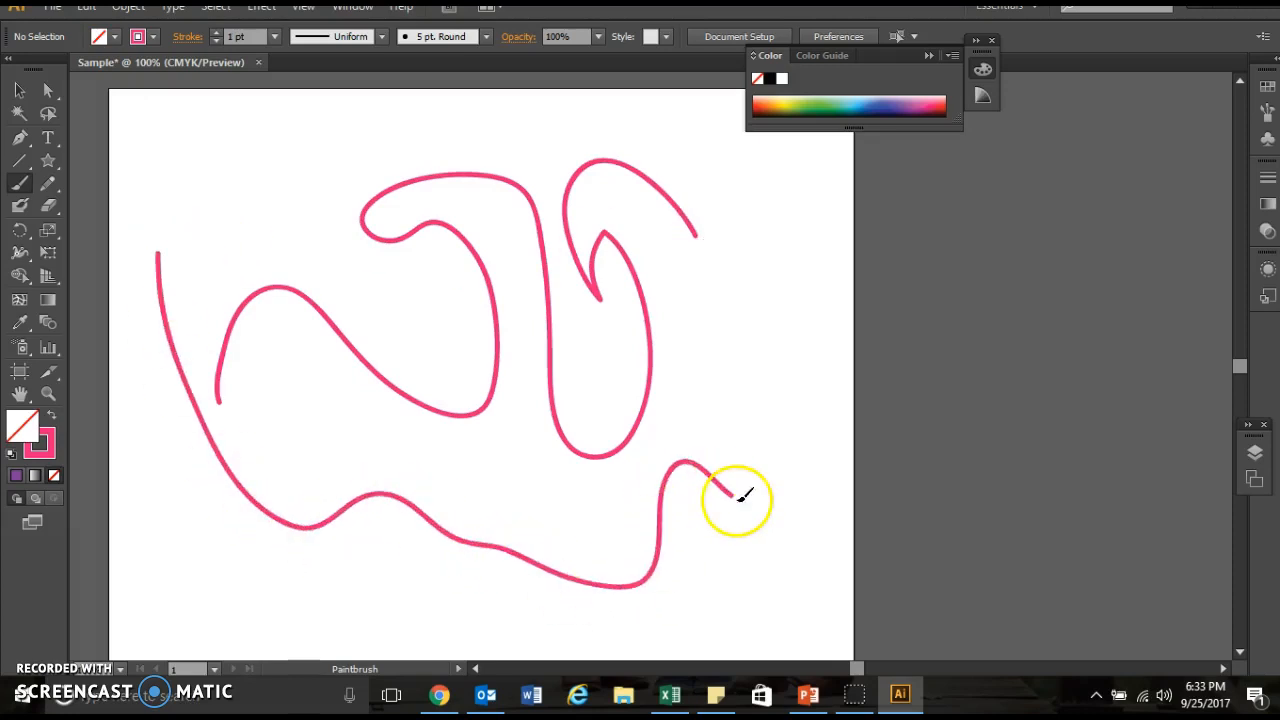
Move the looping upper line up and to the left, and move the lower wavy line up so that they cross
left_click(18, 91)
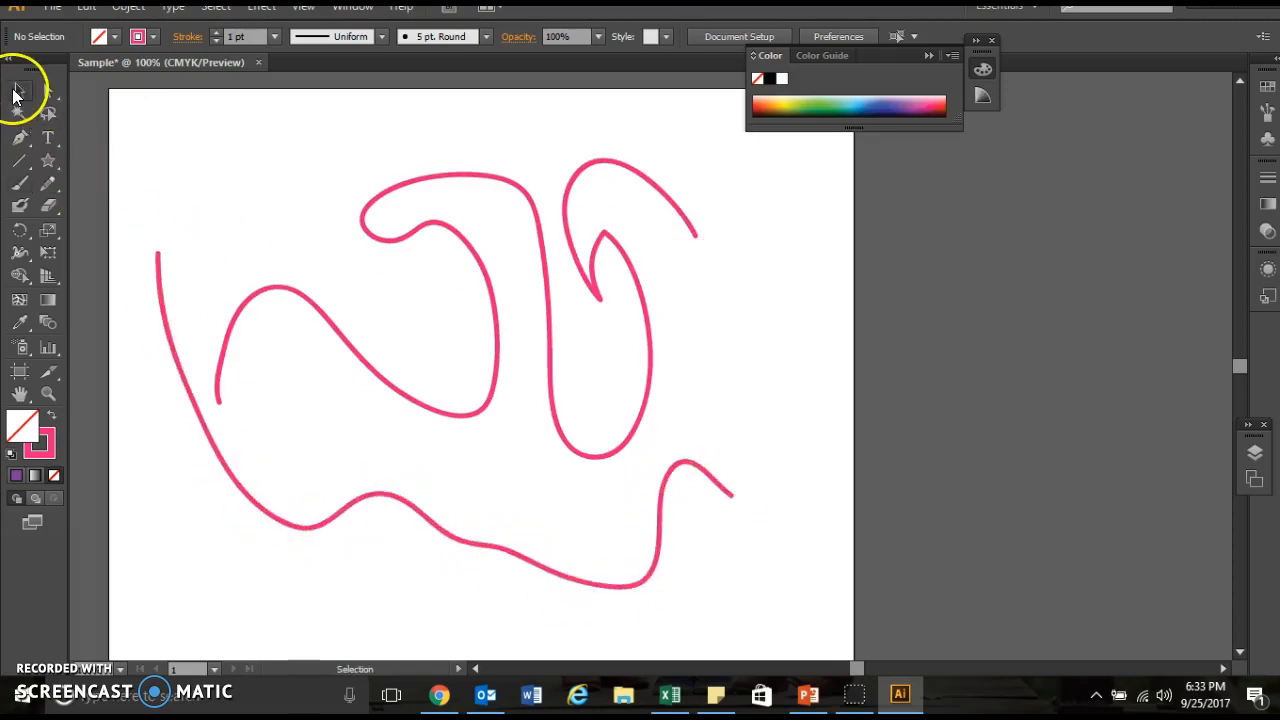
left_click(252, 292)
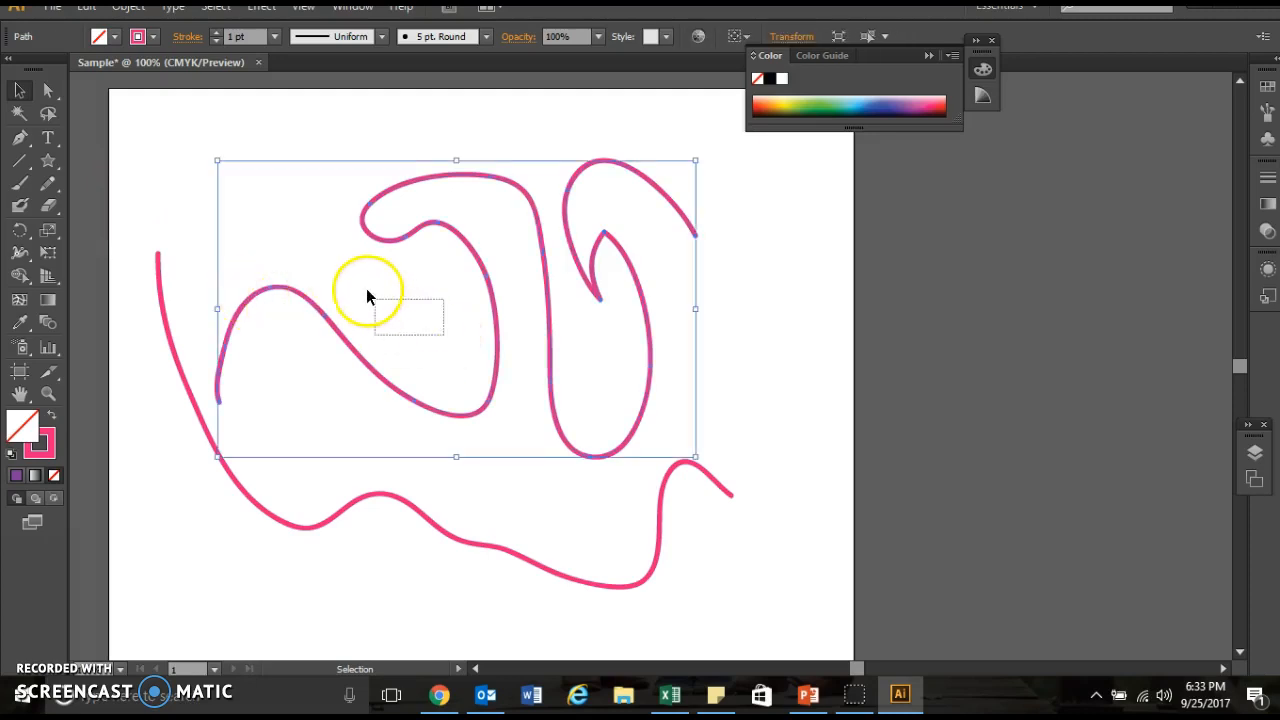
left_click(293, 178)
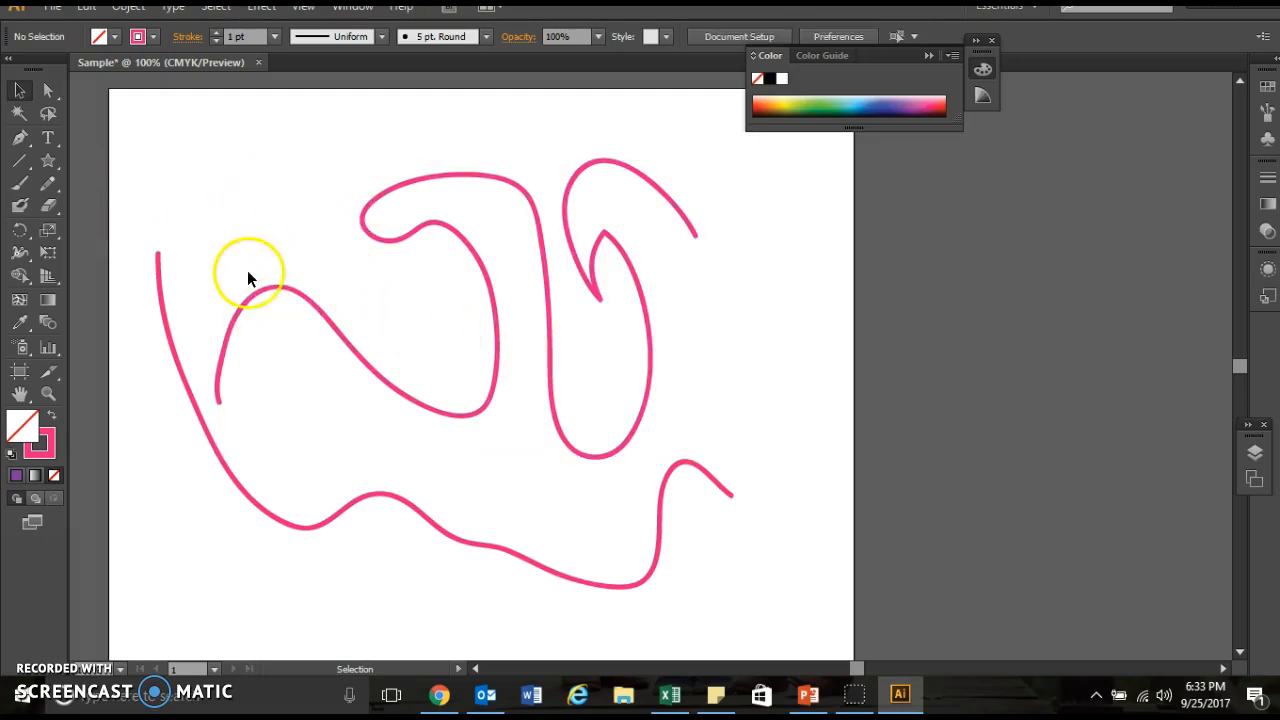
mouse_move(255, 292)
left_mouse_down()
mouse_move(200, 223)
mouse_move(220, 260)
mouse_move(217, 248)
left_mouse_up()
left_click(345, 513)
mouse_move(344, 510)
left_mouse_down()
mouse_move(386, 371)
mouse_move(351, 413)
left_mouse_up()
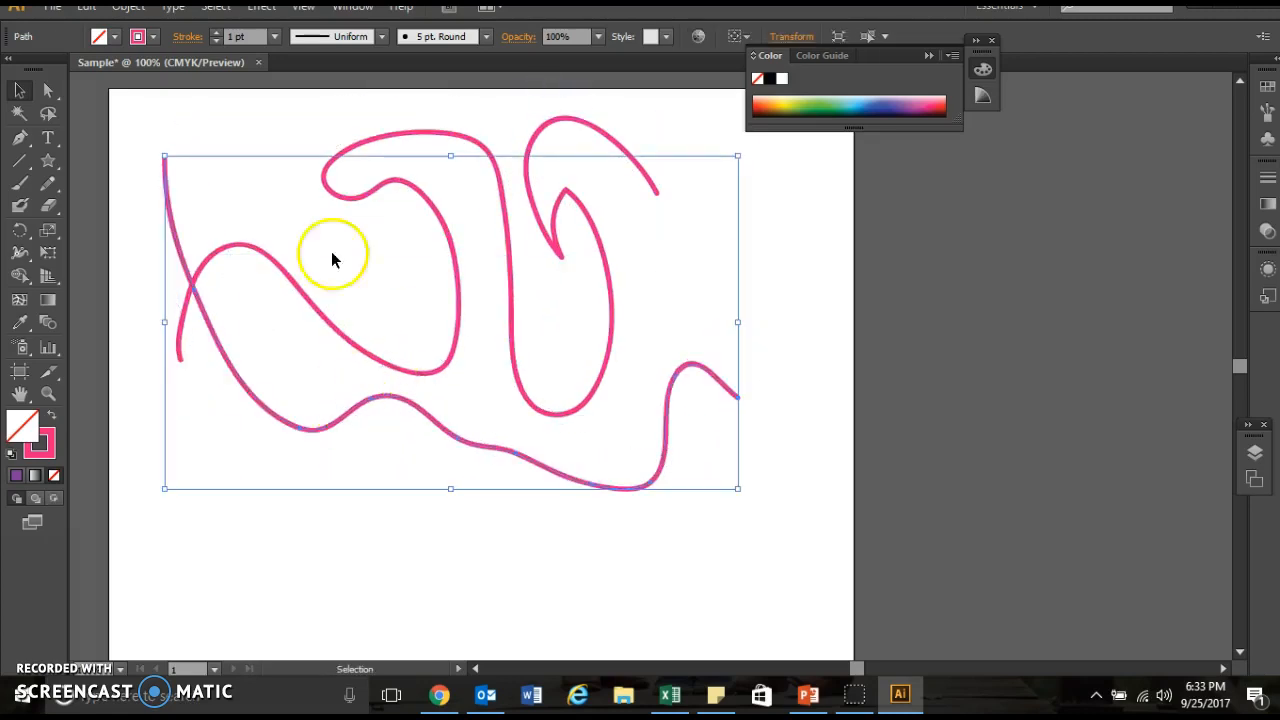
Set the lower wavy line's stroke color to blue and its stroke weight to 15 pt
left_click(153, 37)
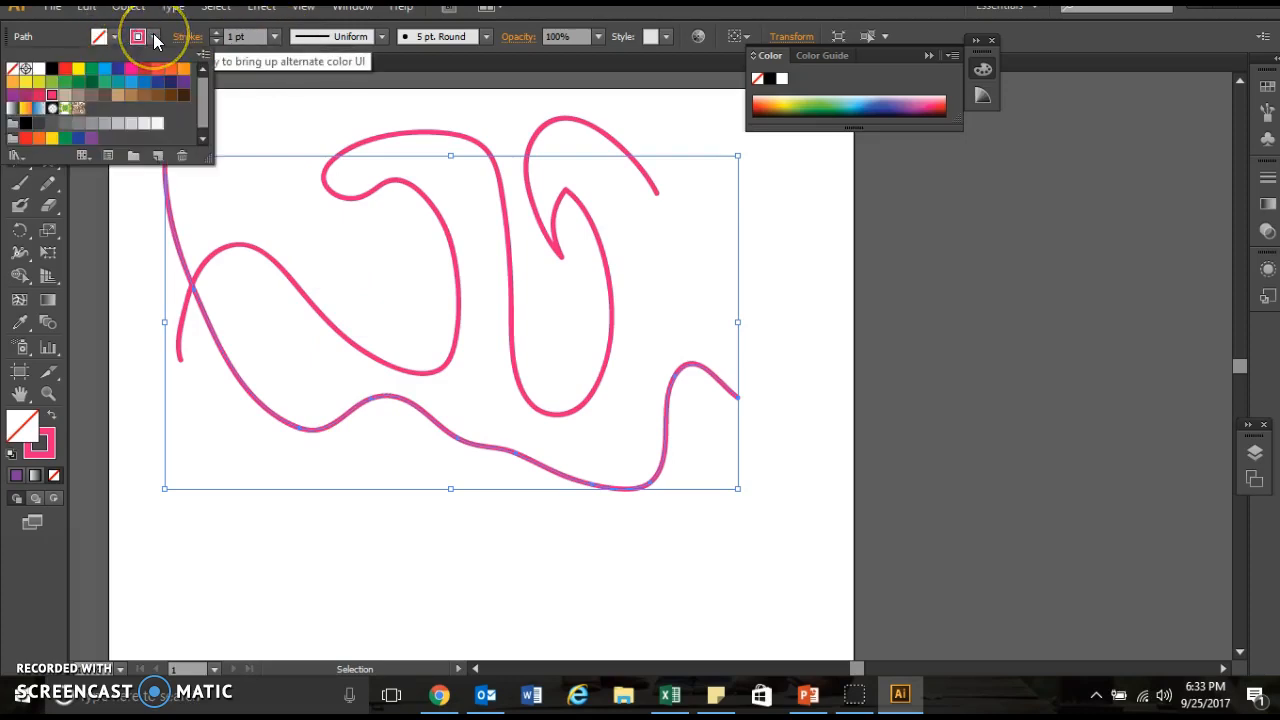
left_click(117, 69)
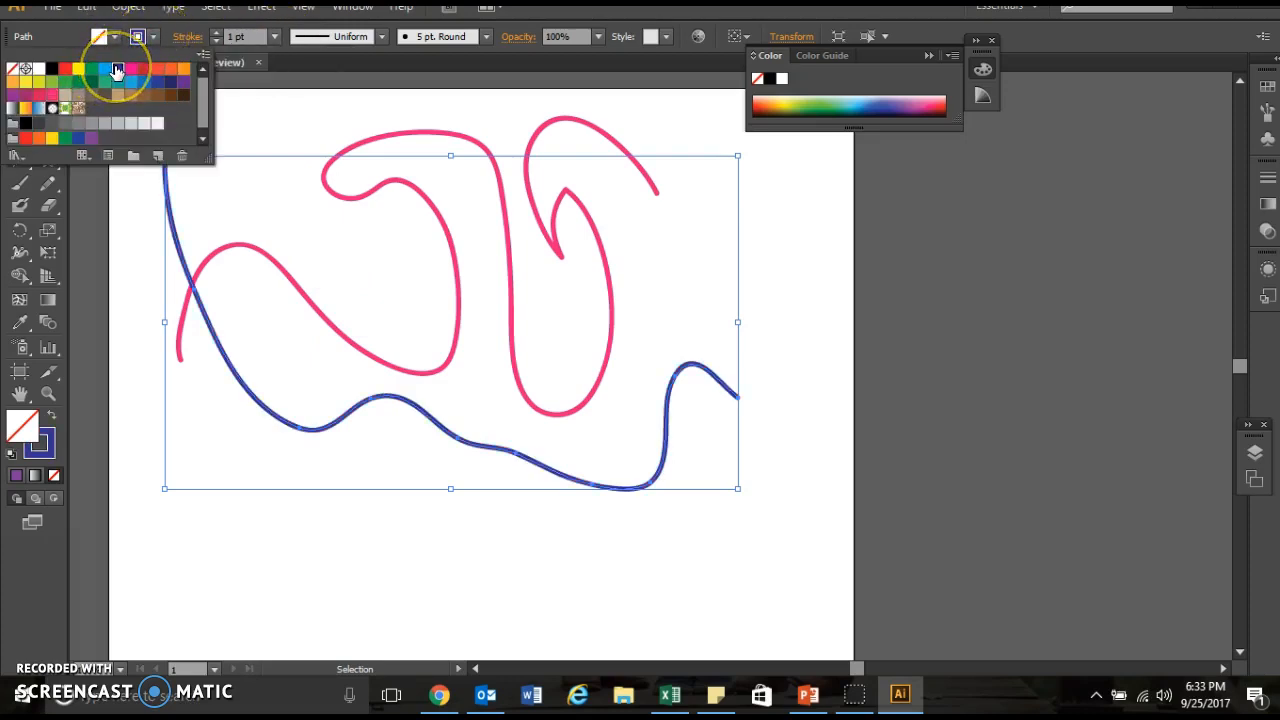
left_click(216, 33)
left_click(216, 33)
left_click(216, 33)
left_click(216, 33)
left_click(216, 33)
left_click(216, 33)
left_click(216, 33)
left_click(216, 33)
left_click(216, 33)
left_click(216, 33)
left_click(216, 33)
left_click(216, 33)
left_click(216, 33)
left_click(216, 33)
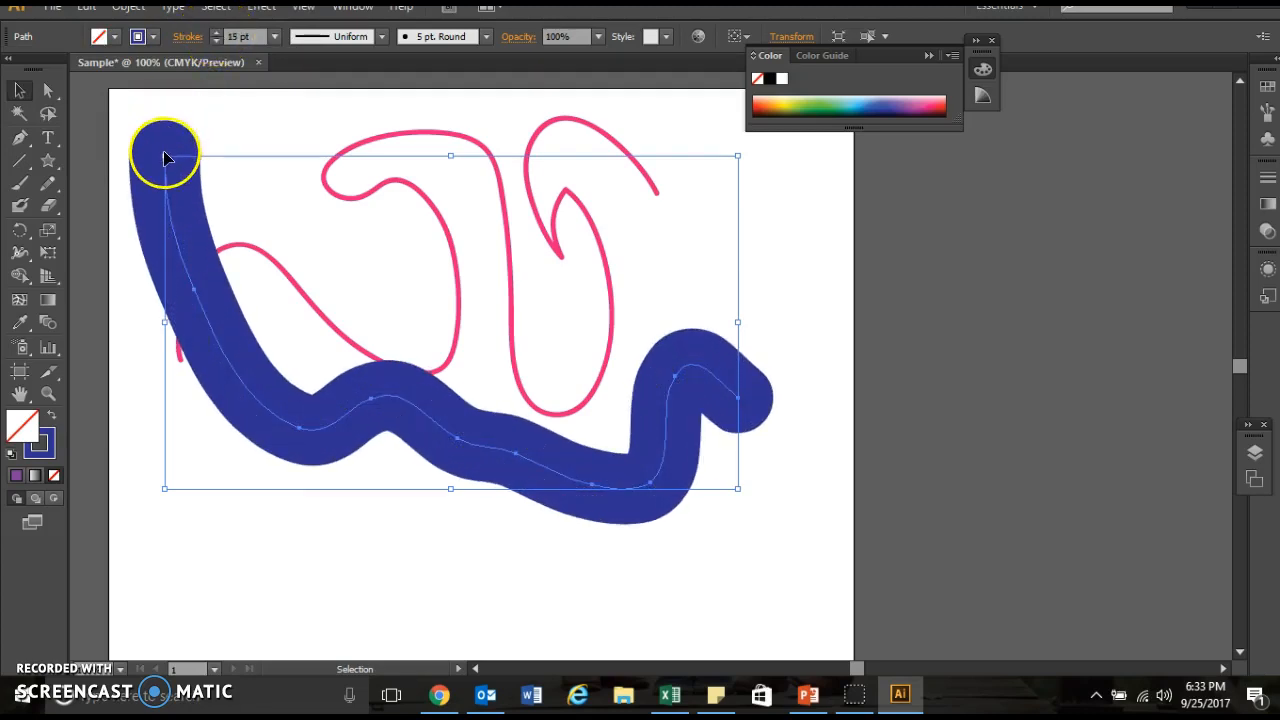
Resize the thick blue line so it sits narrower and lower on the artboard, and stretch the pink looping line taller downward
left_click_drag(165, 157, 519, 327)
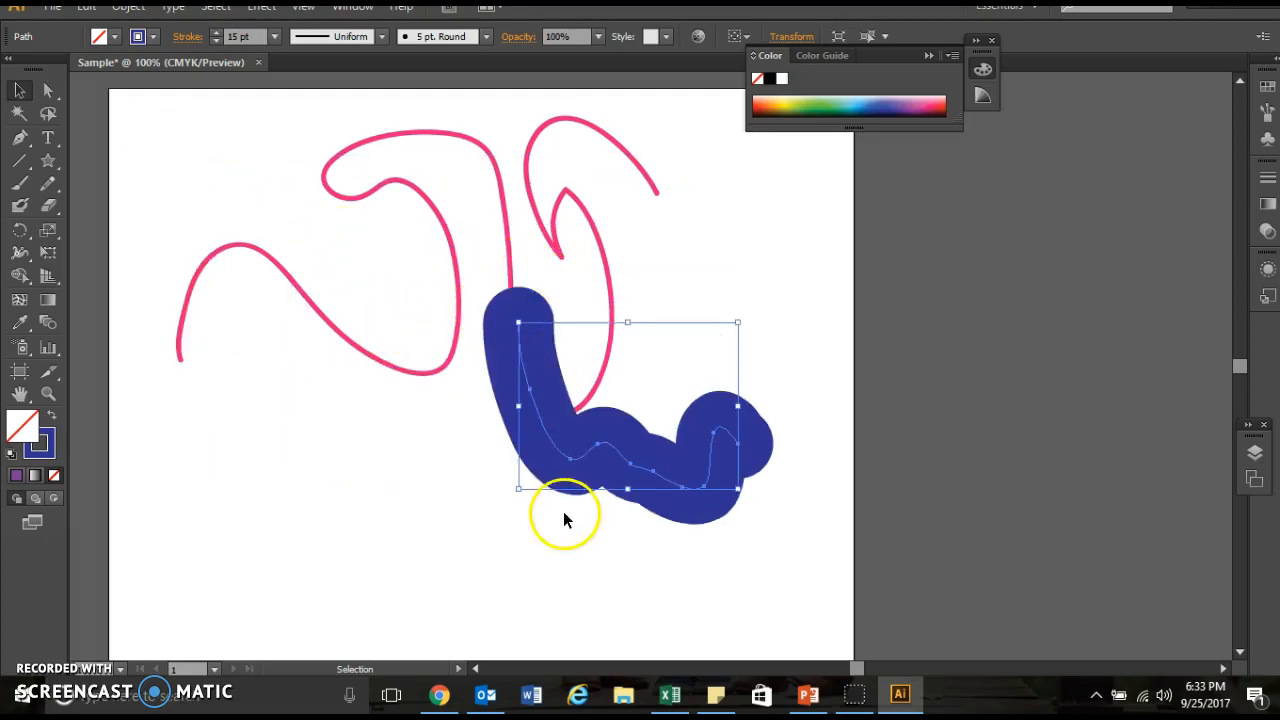
left_click_drag(518, 489, 400, 591)
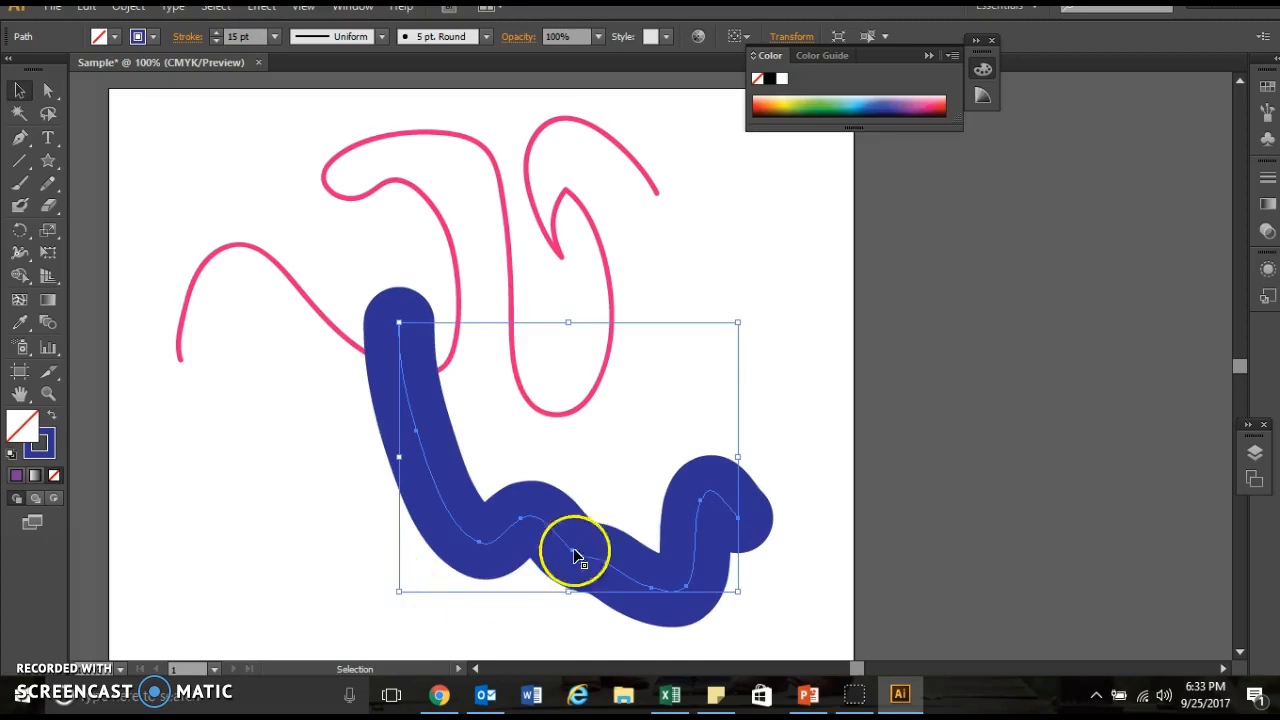
left_click(605, 263)
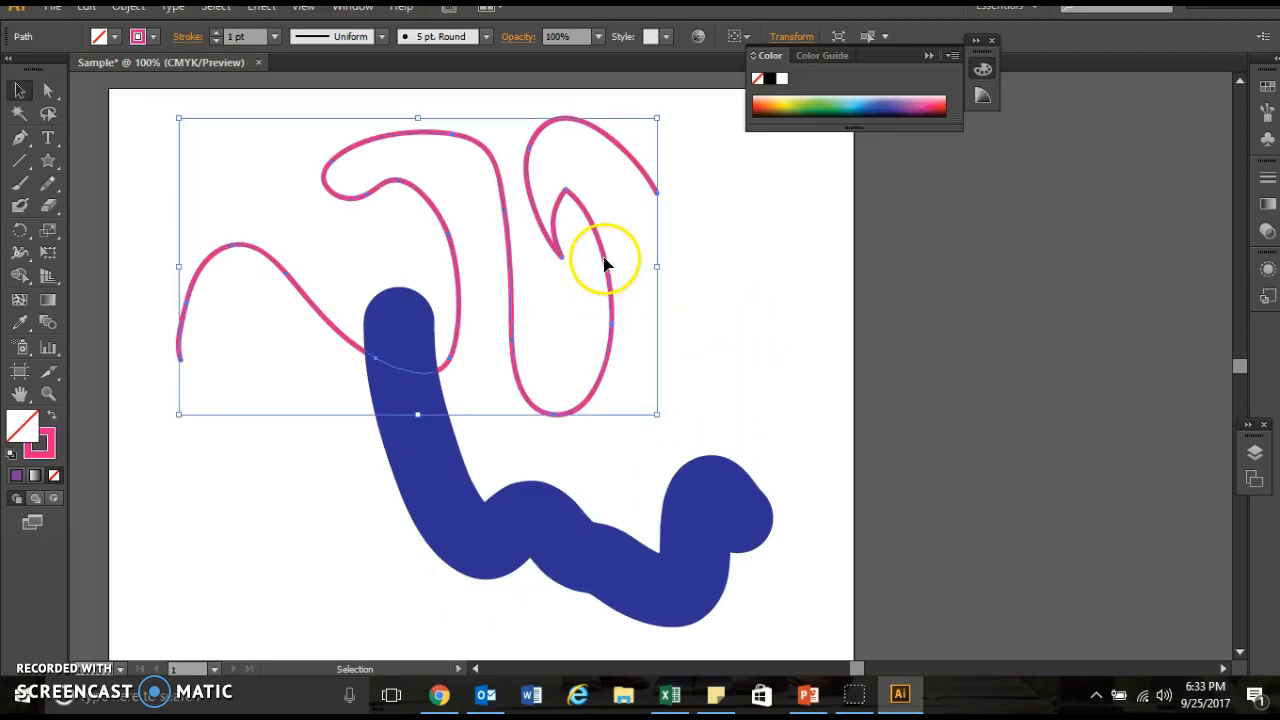
left_click(177, 412)
left_click(185, 359)
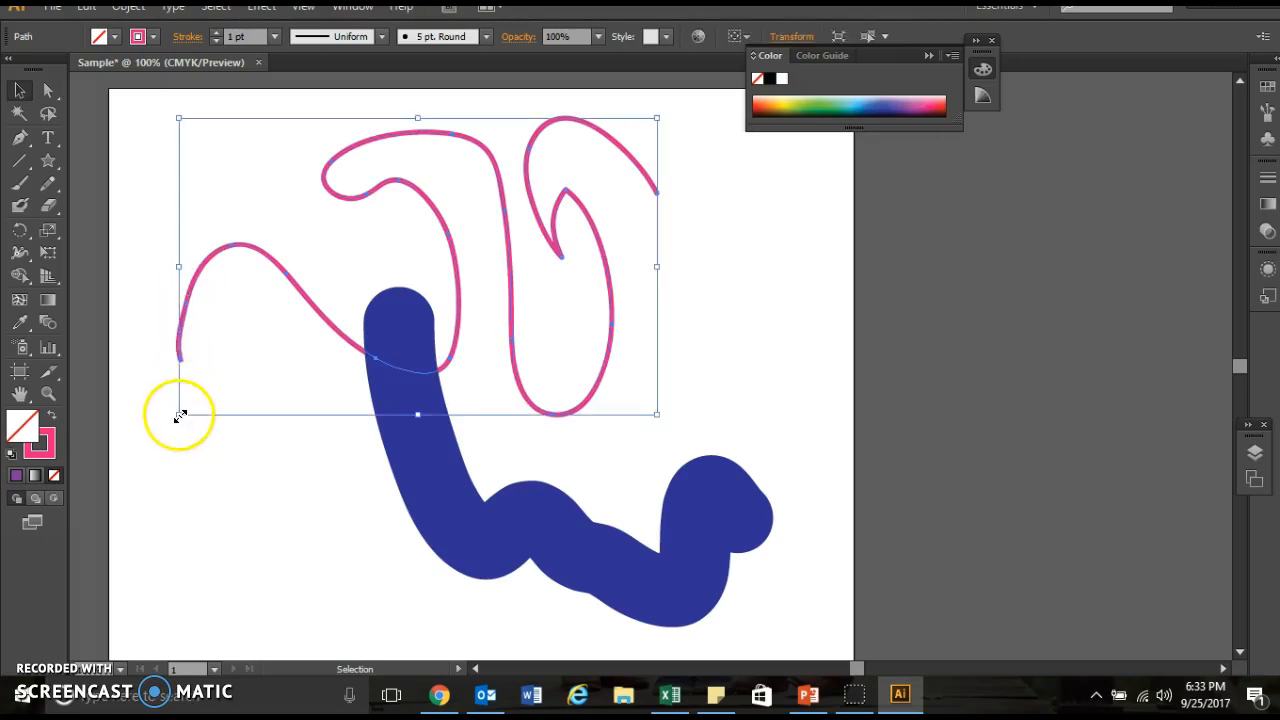
left_click_drag(180, 415, 209, 541)
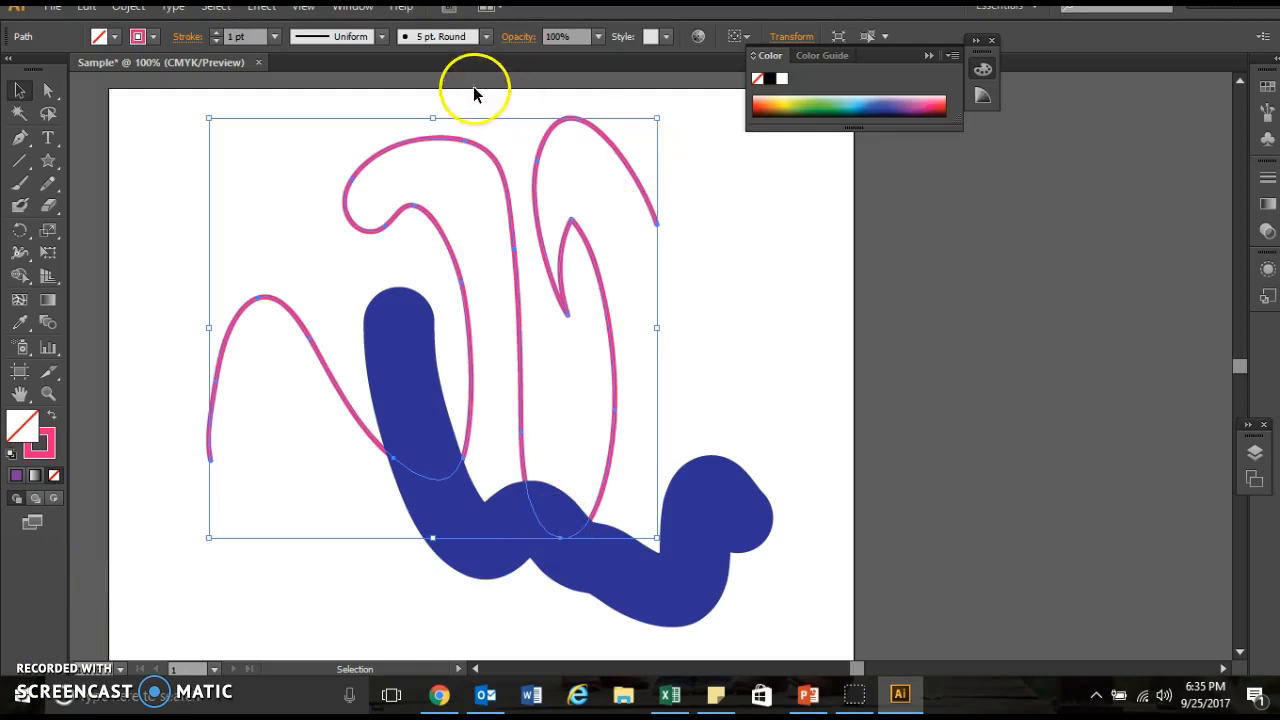
Load the Pattern Arrows brush library and apply its yellow arrow brush to the pink looping line
left_click(488, 37)
mouse_move(489, 86)
left_mouse_down()
mouse_move(486, 157)
mouse_move(486, 108)
left_mouse_up()
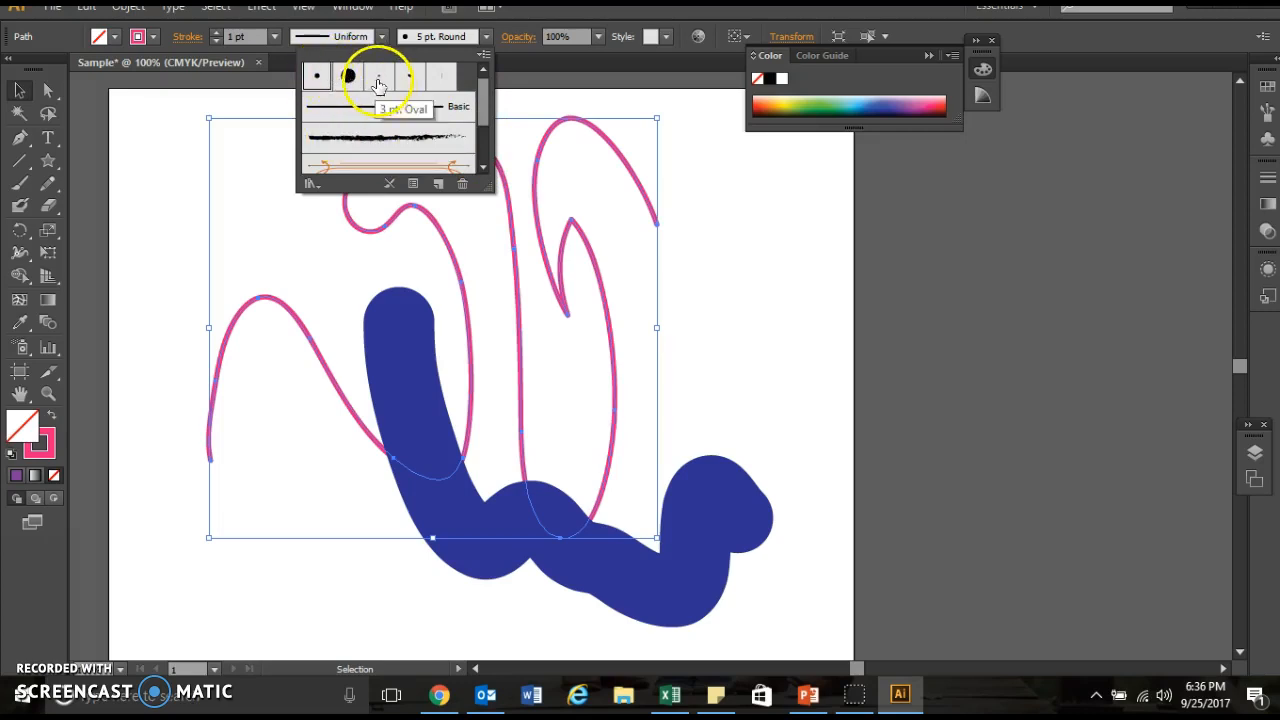
left_click(311, 185)
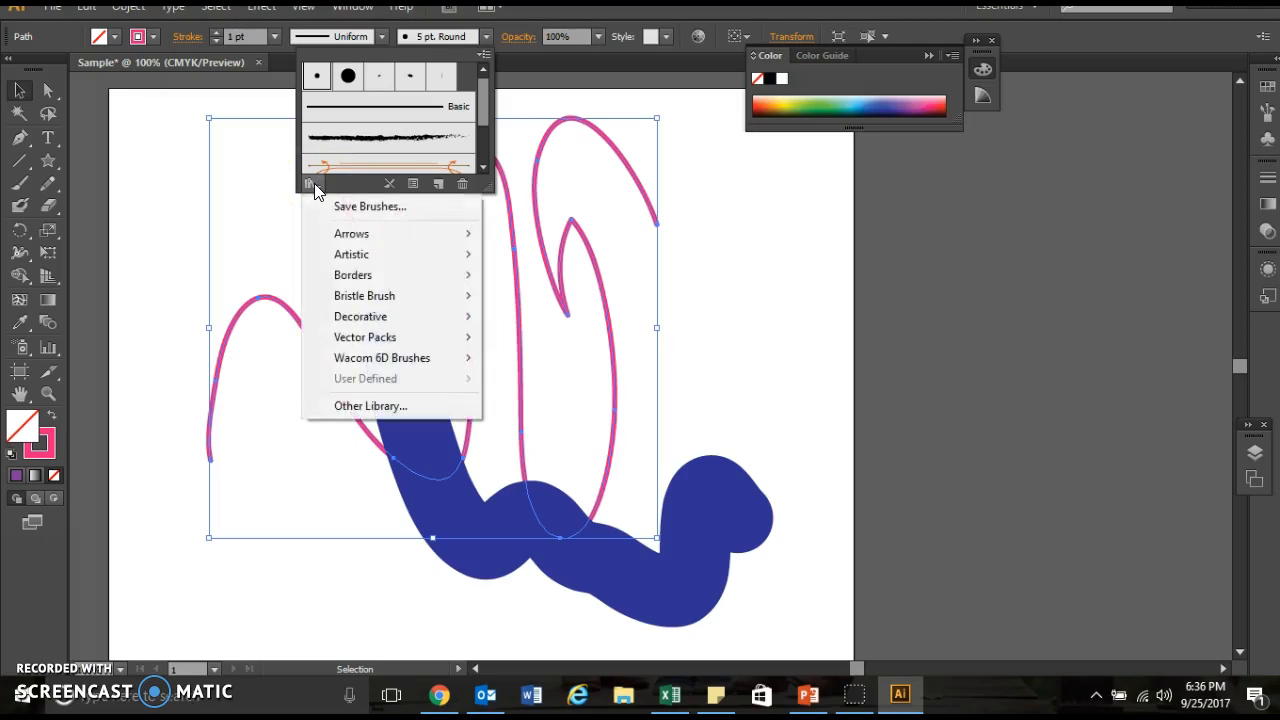
mouse_move(362, 284)
left_click(366, 254)
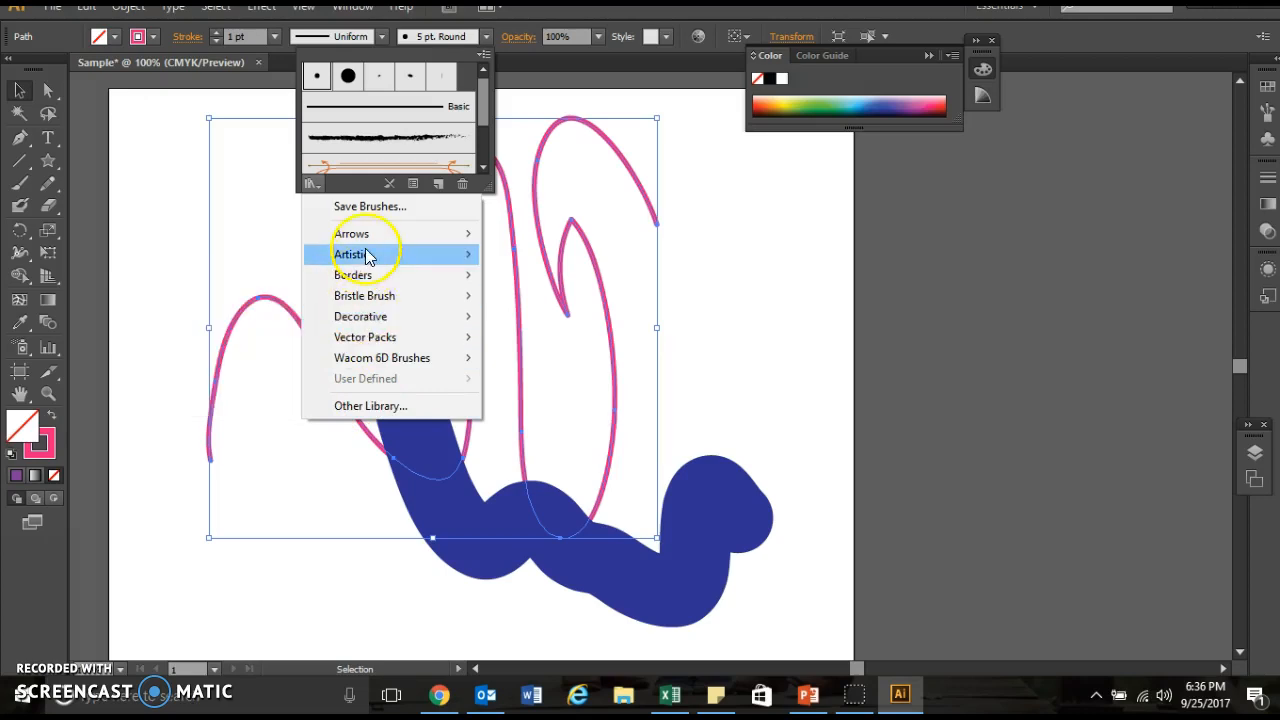
left_click(372, 234)
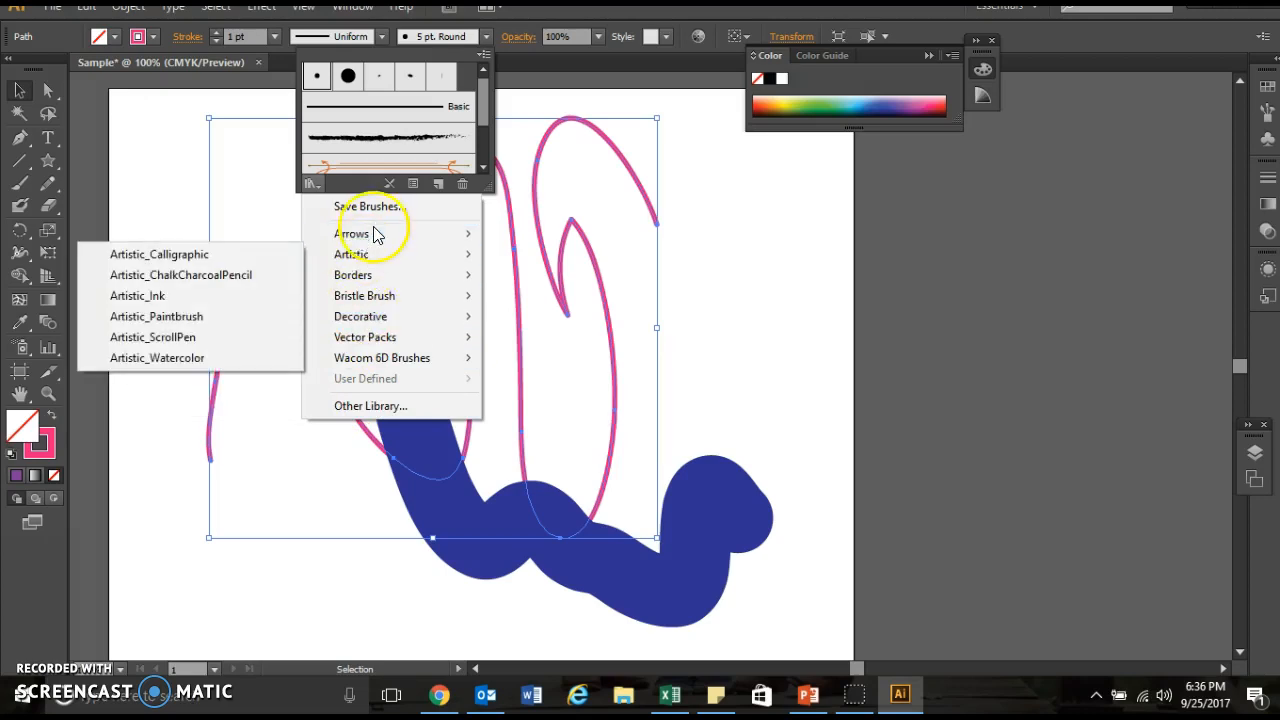
left_click(251, 258)
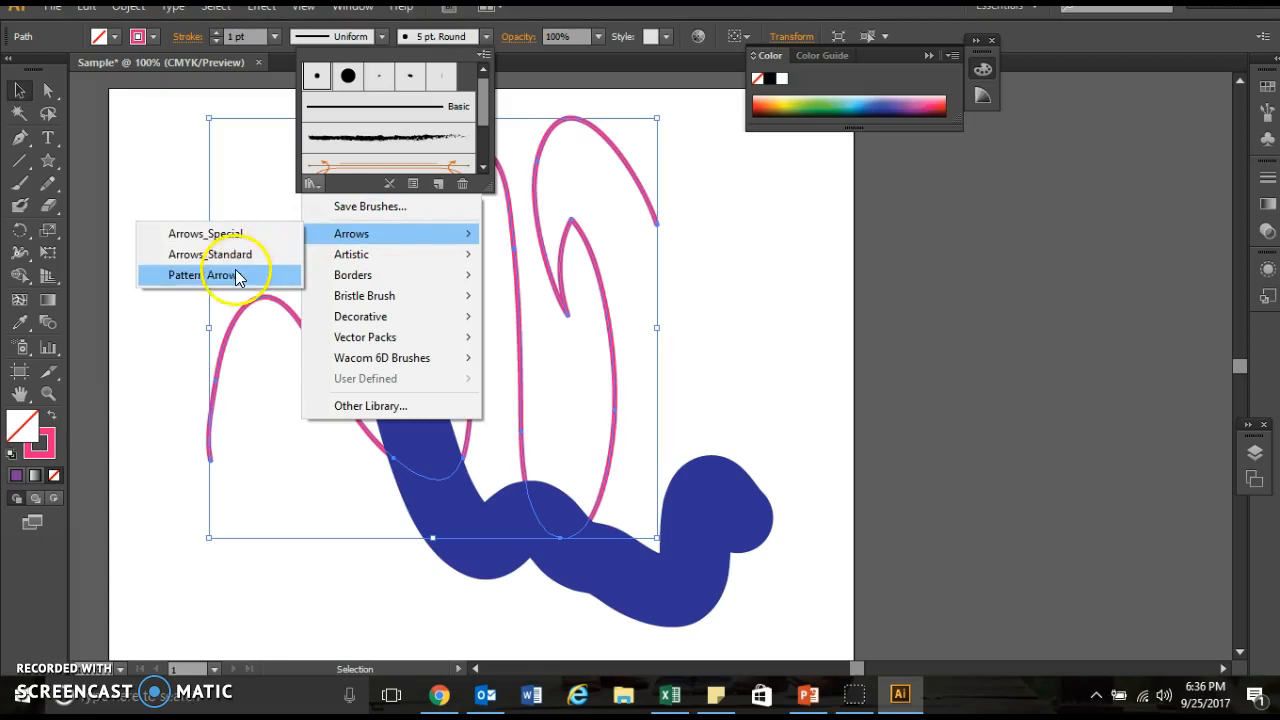
left_click(241, 275)
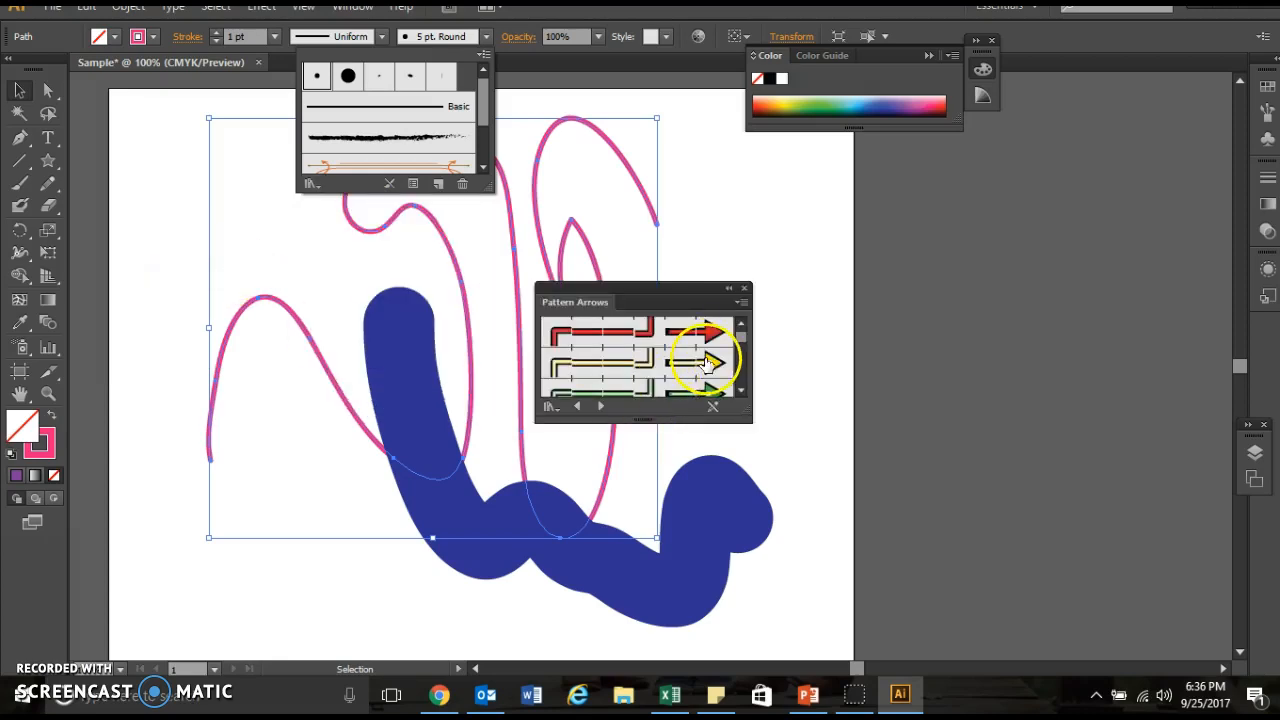
left_click(708, 363)
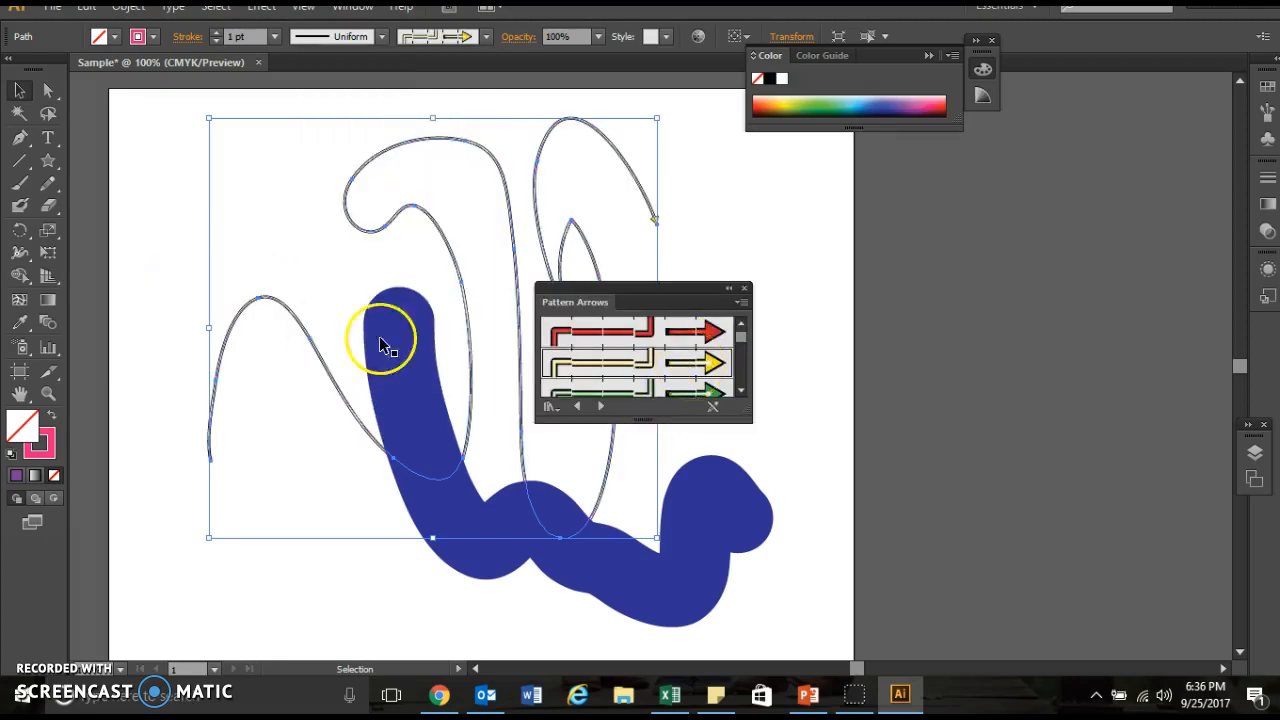
Paint a looping stroke with the yellow arrow brush, ending near the middle of the thick blue line
left_click(19, 183)
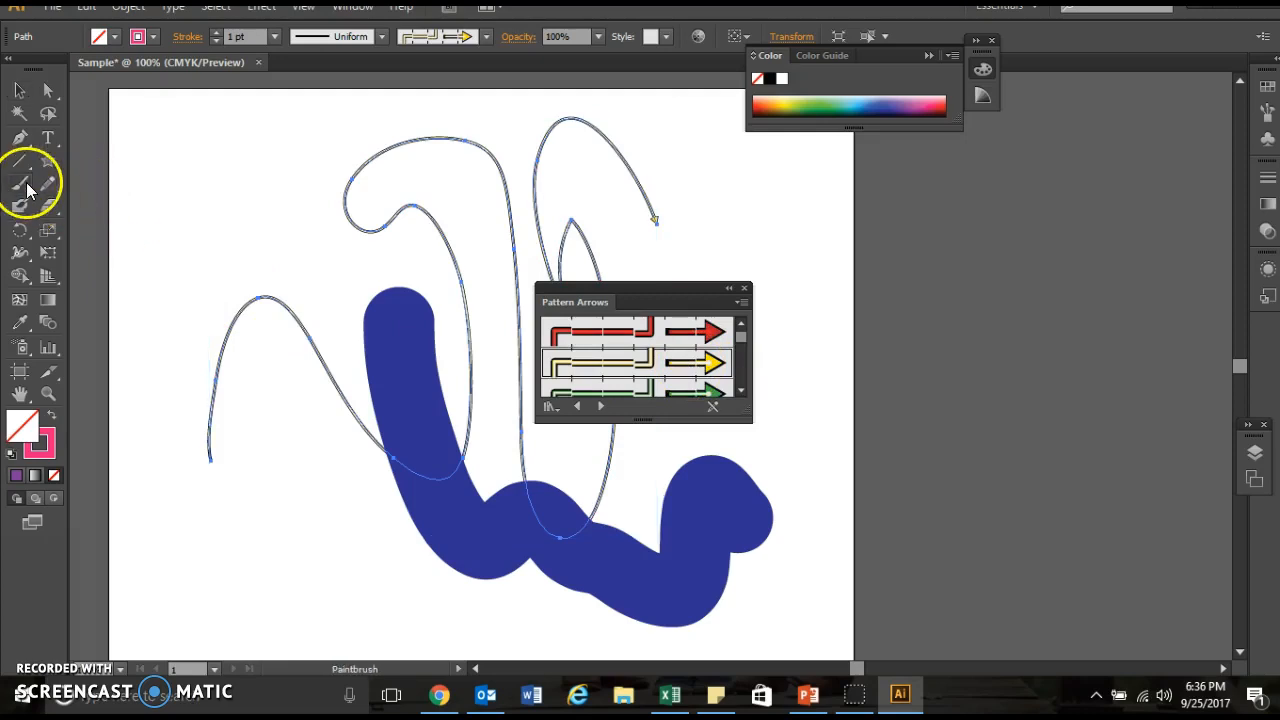
mouse_move(199, 348)
left_mouse_down()
mouse_move(256, 276)
mouse_move(379, 332)
mouse_move(302, 193)
mouse_move(263, 430)
mouse_move(410, 512)
left_mouse_up()
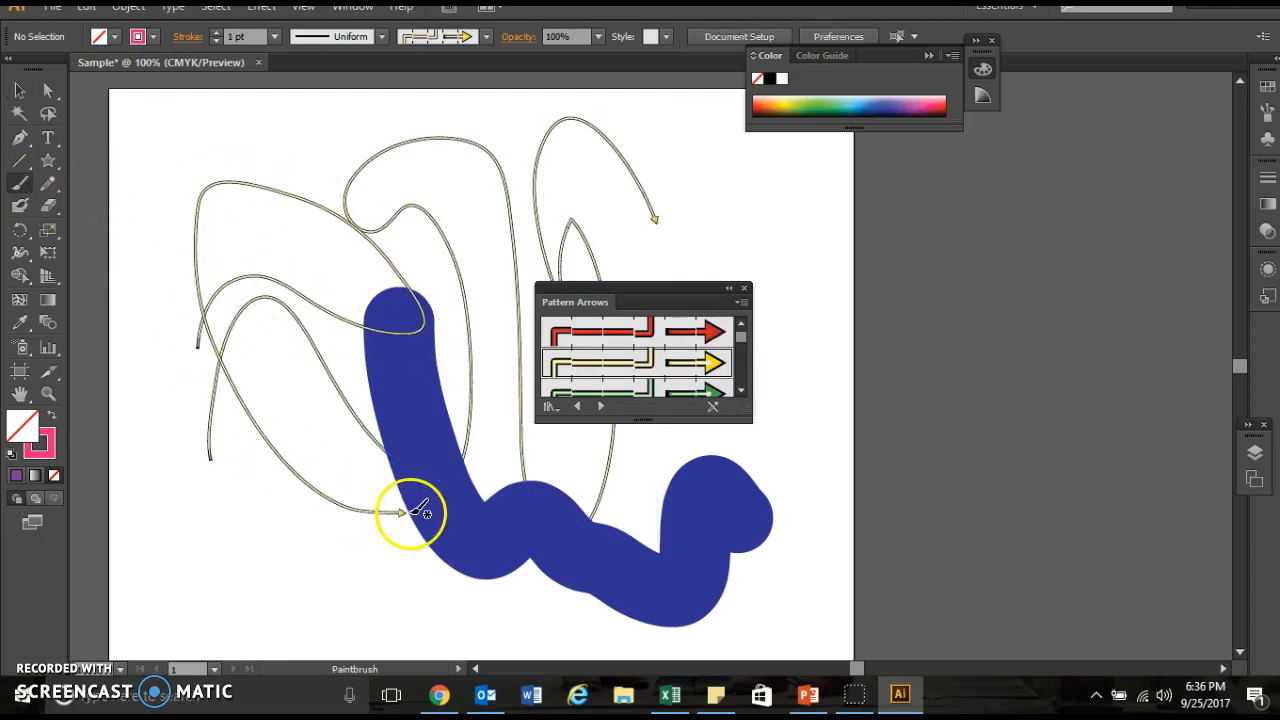
left_click(216, 33)
left_click(216, 33)
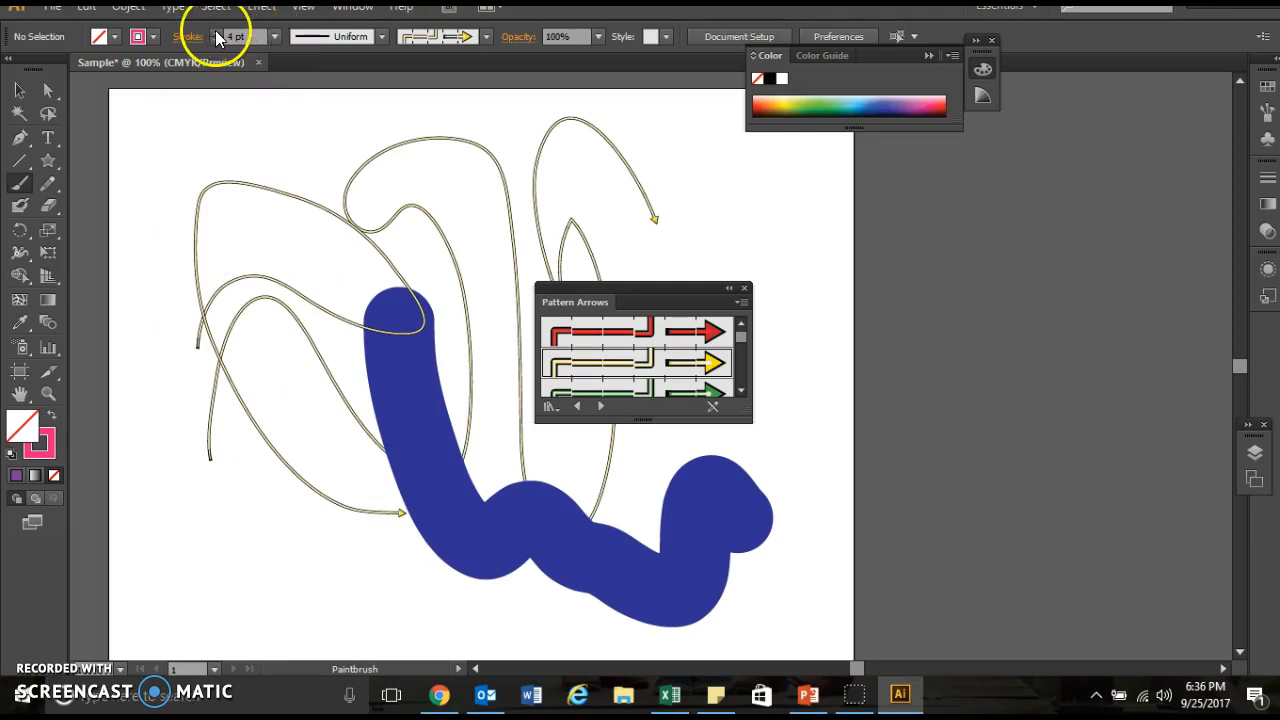
left_click(216, 33)
Set the newly painted arrow stroke's weight to 6 pt and change its brush to the green pattern arrow after trying the red one
left_click(19, 90)
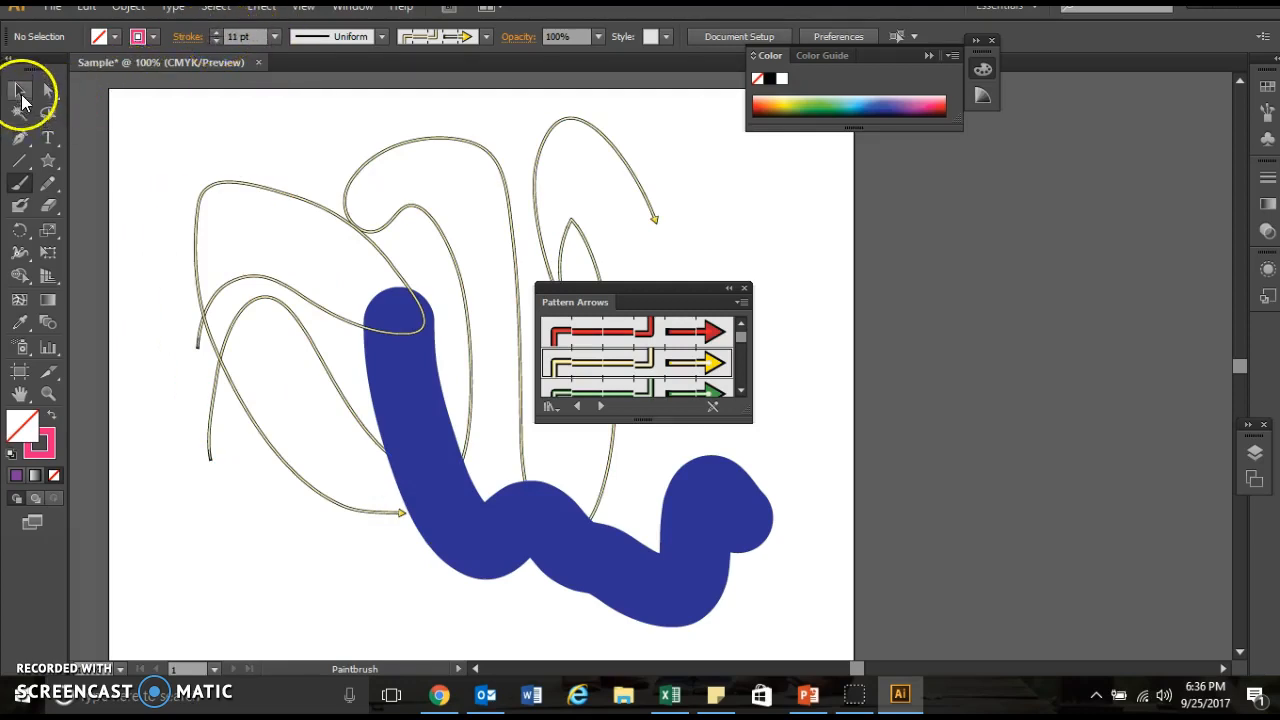
left_click(208, 196)
left_click(216, 31)
left_click(216, 31)
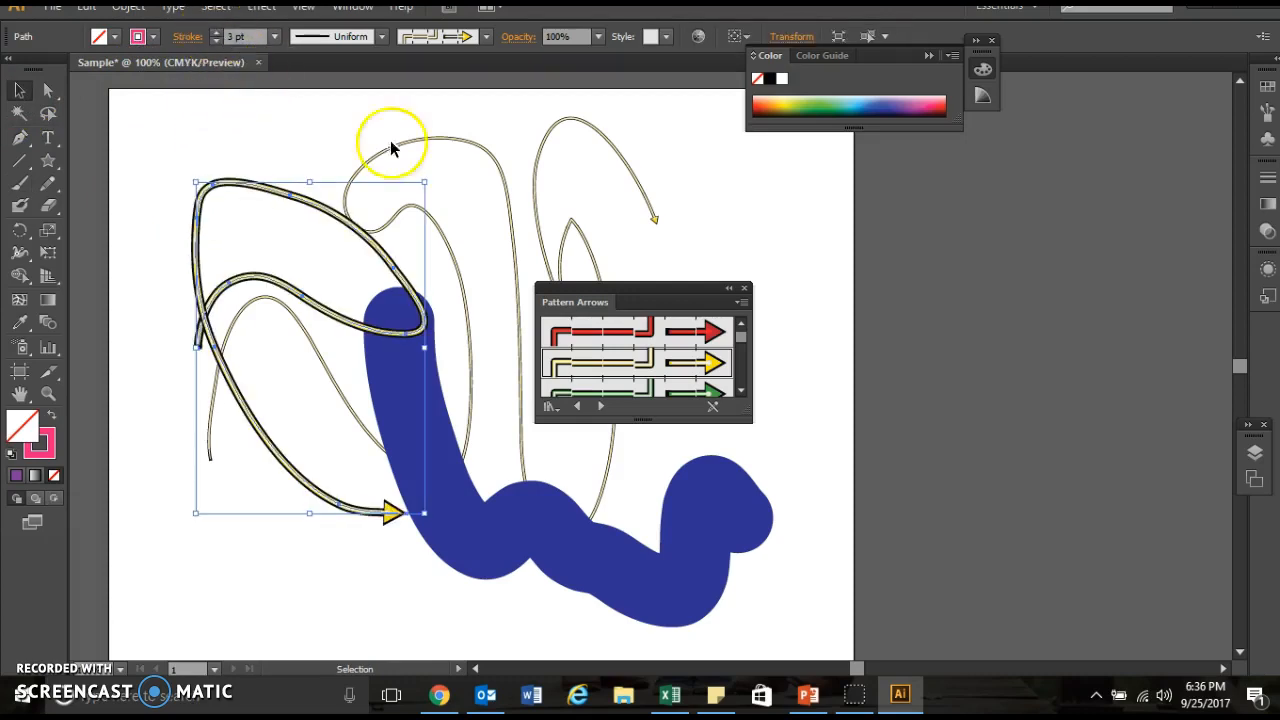
left_click(216, 32)
left_click(216, 32)
left_click(216, 33)
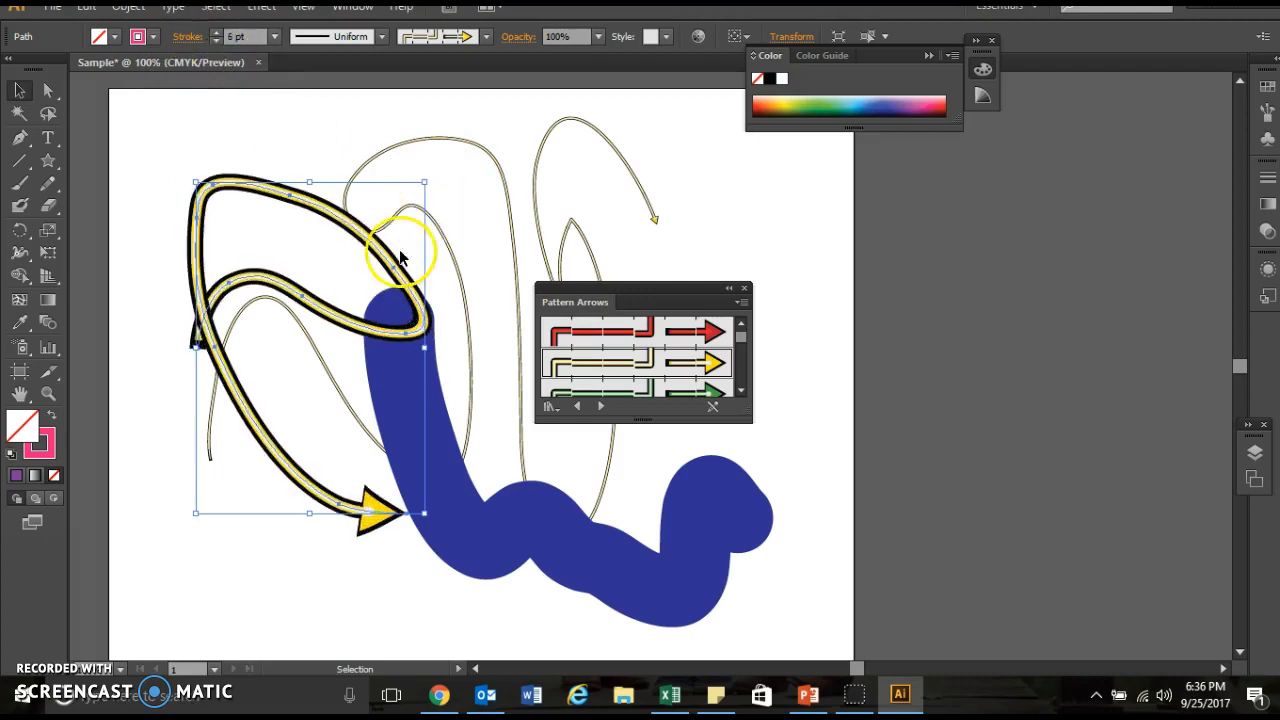
left_click(682, 334)
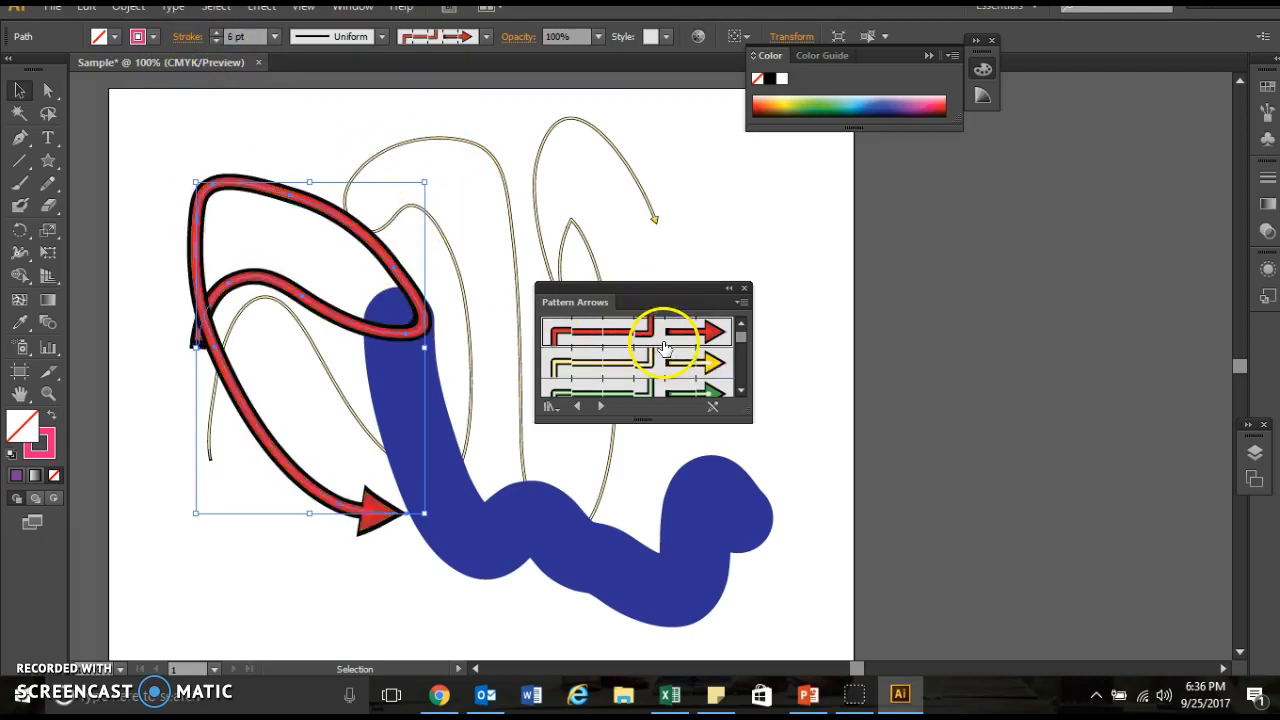
left_click(668, 393)
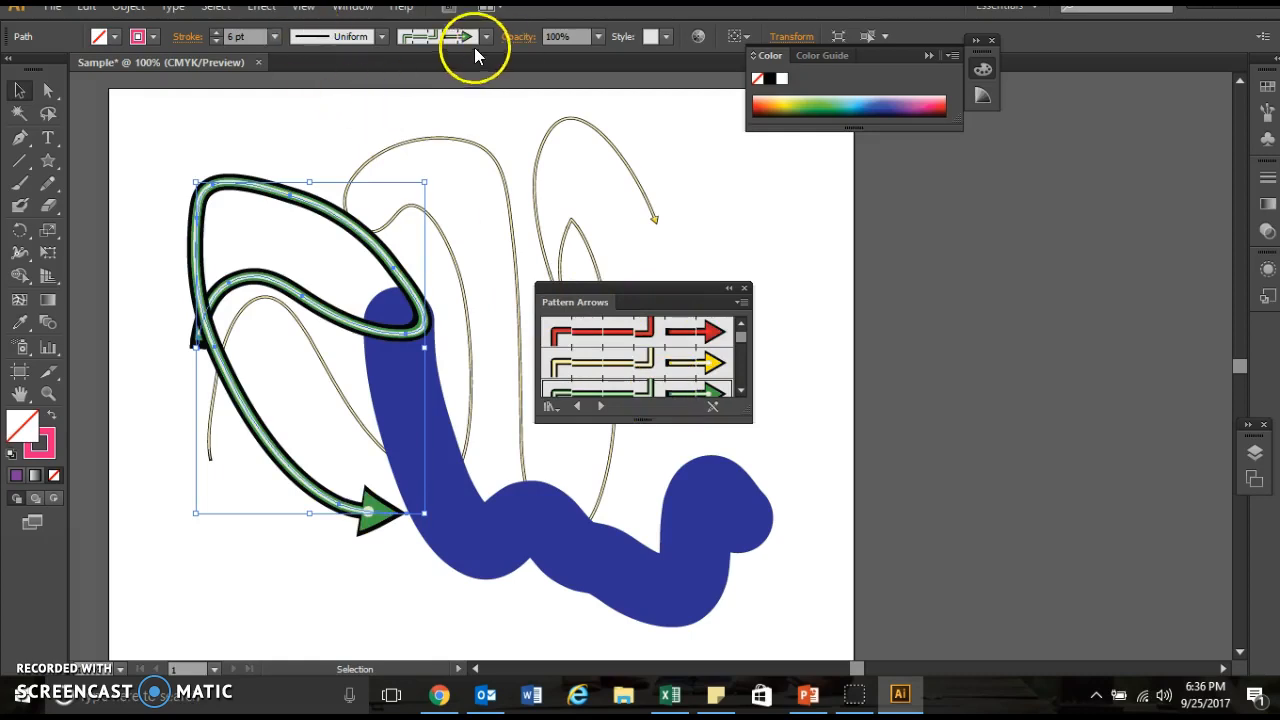
Load the Artistic_Watercolor brush library and apply its second brush to the thin yellow looping line
left_click(486, 36)
left_click(309, 186)
mouse_move(333, 273)
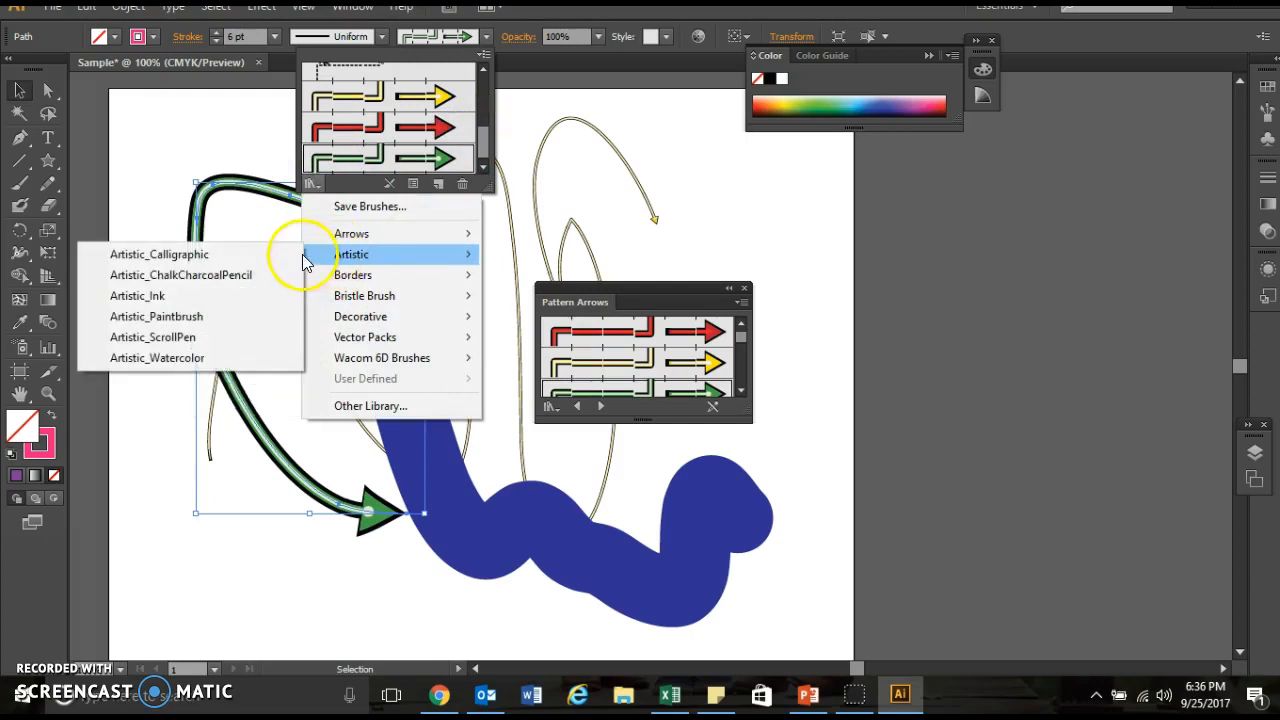
left_click(238, 360)
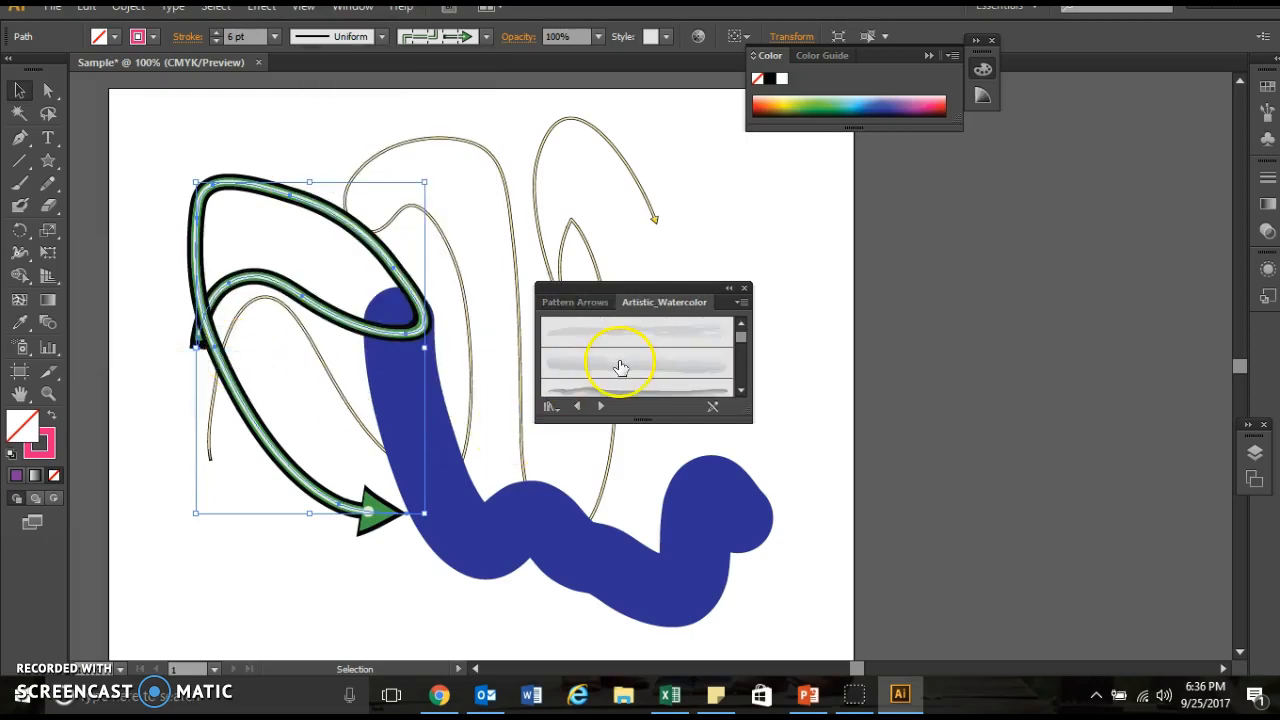
left_click_drag(506, 210, 780, 240)
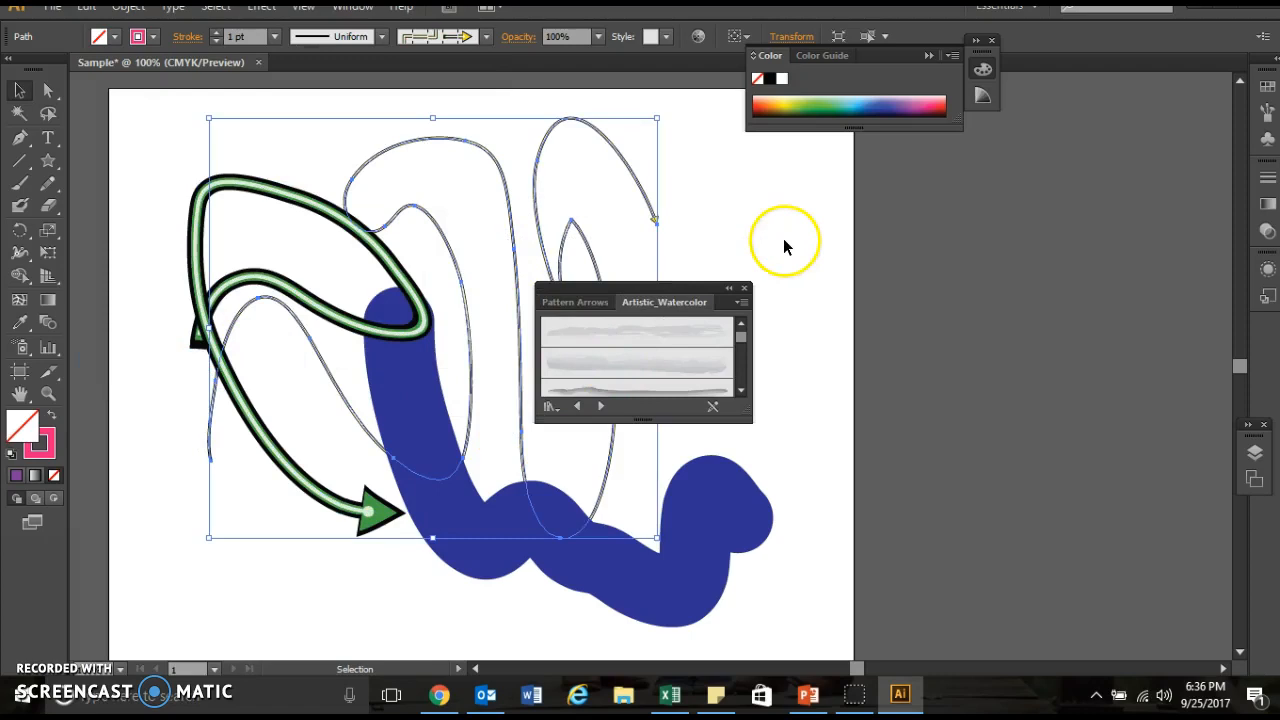
left_click(697, 363)
Paint a short, nearly horizontal watercolor stroke below the green arrow with the Paintbrush
left_click(19, 183)
mouse_move(203, 574)
left_mouse_down()
mouse_move(331, 551)
mouse_move(423, 551)
left_mouse_up()
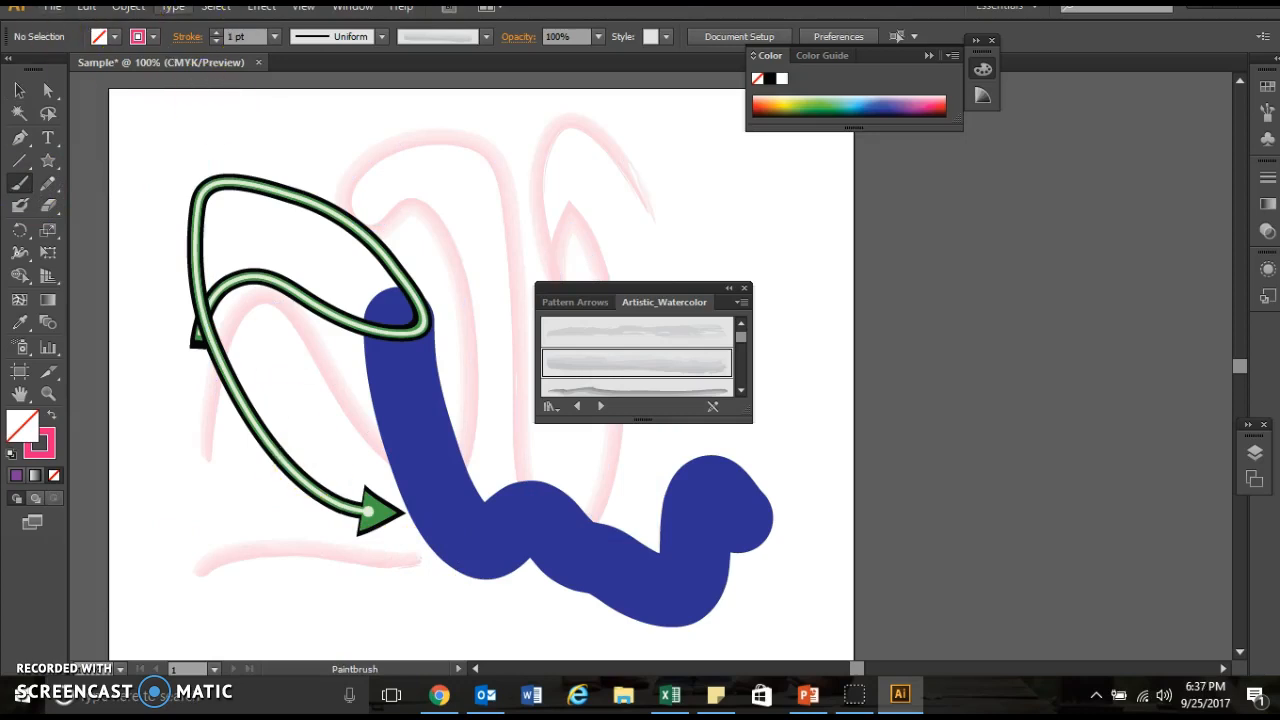
left_click(87, 8)
left_click(87, 8)
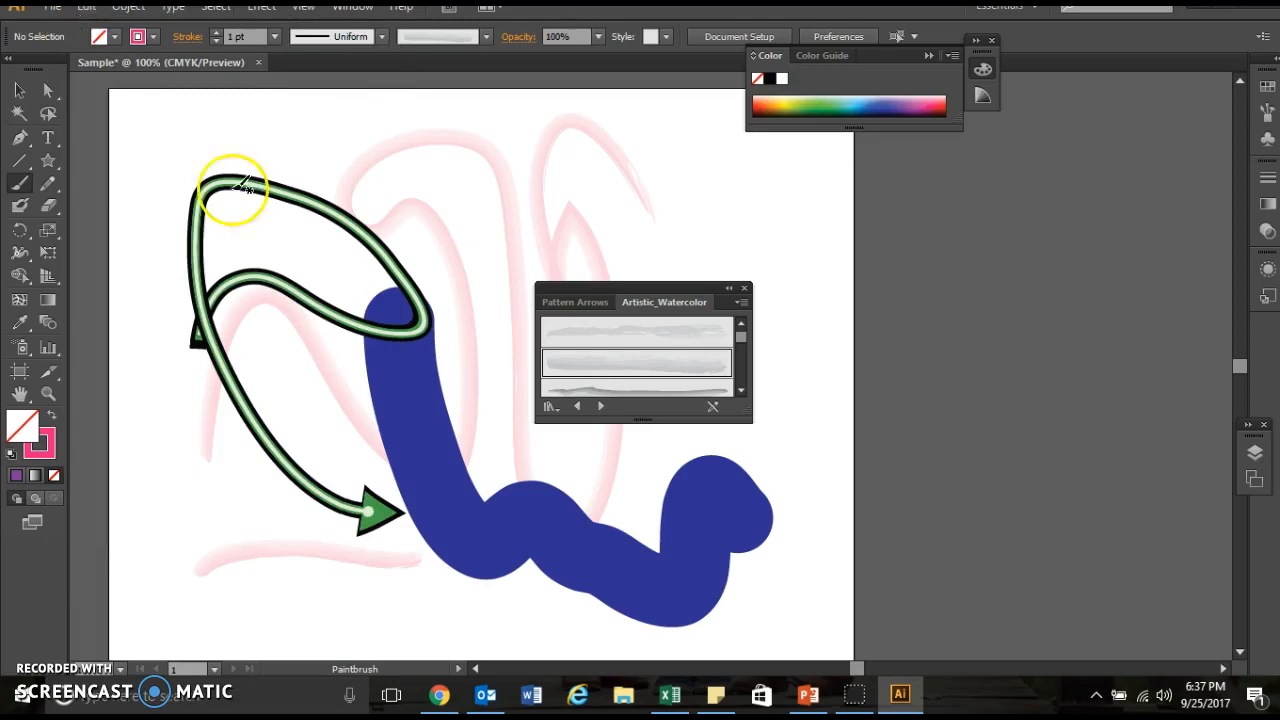
Delete the green arrow stroke and close the floating brush libraries
left_click(19, 90)
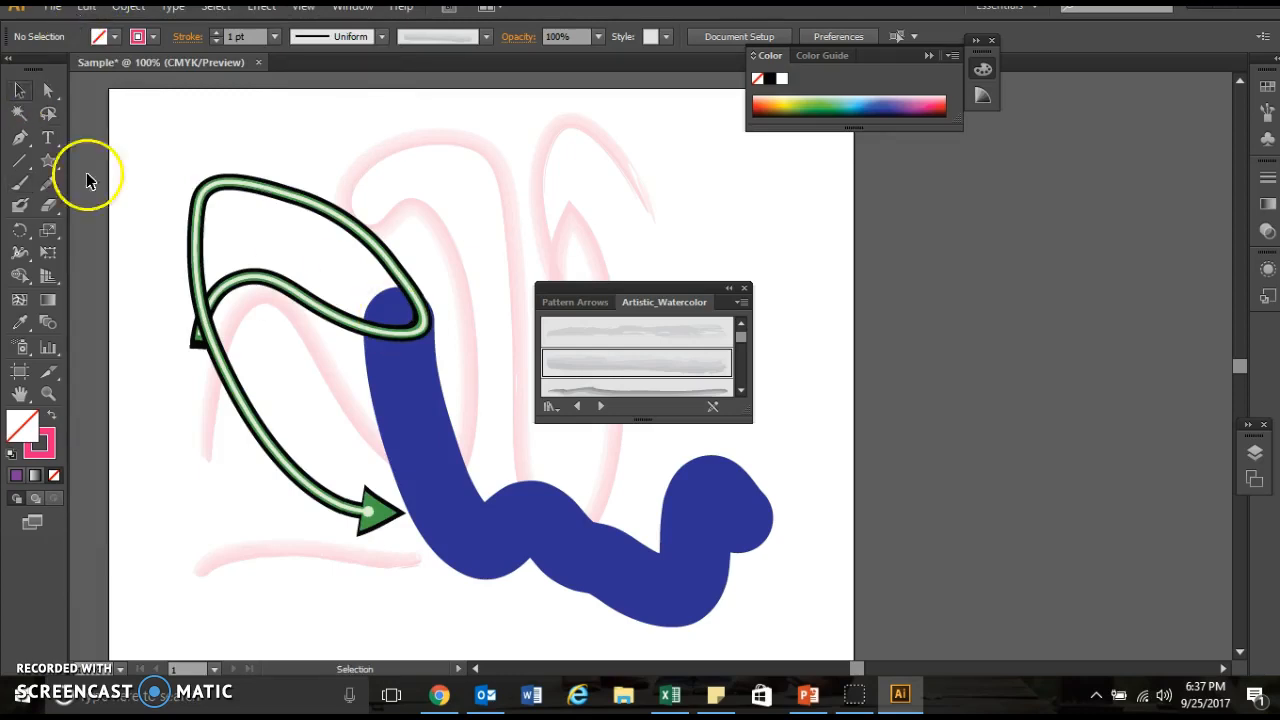
left_click(198, 207)
key("Delete")
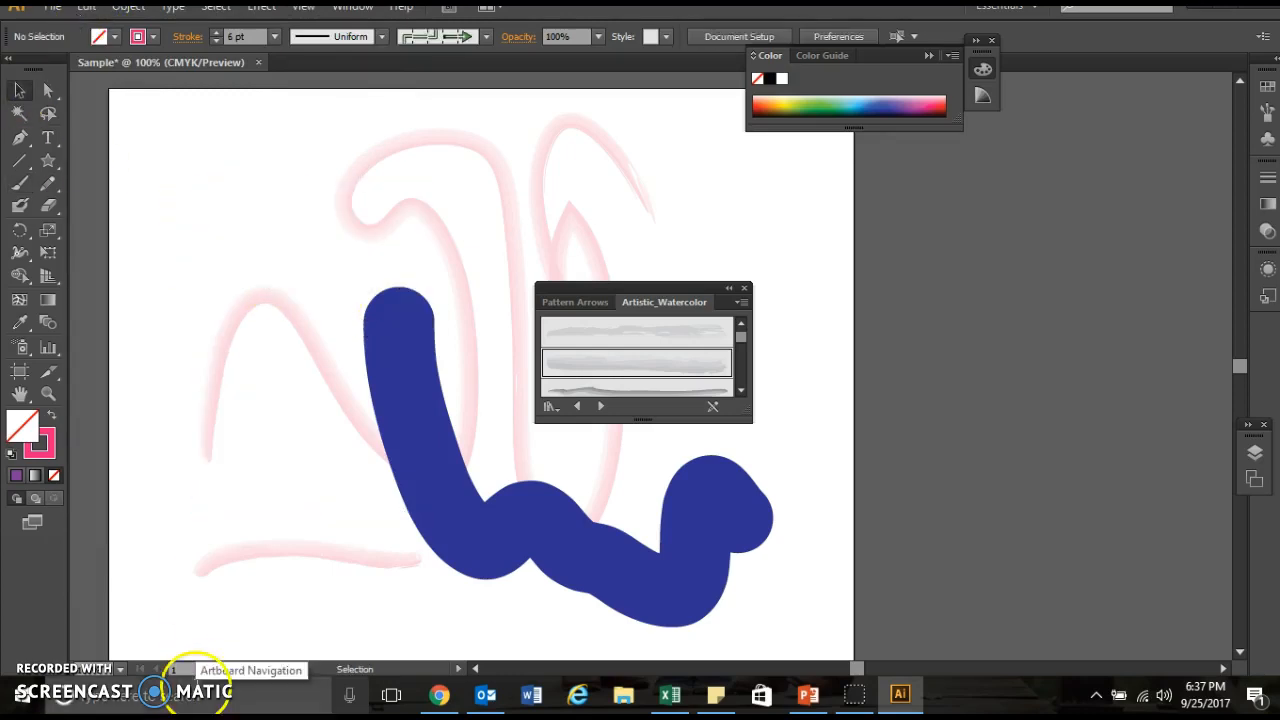
left_click(744, 288)
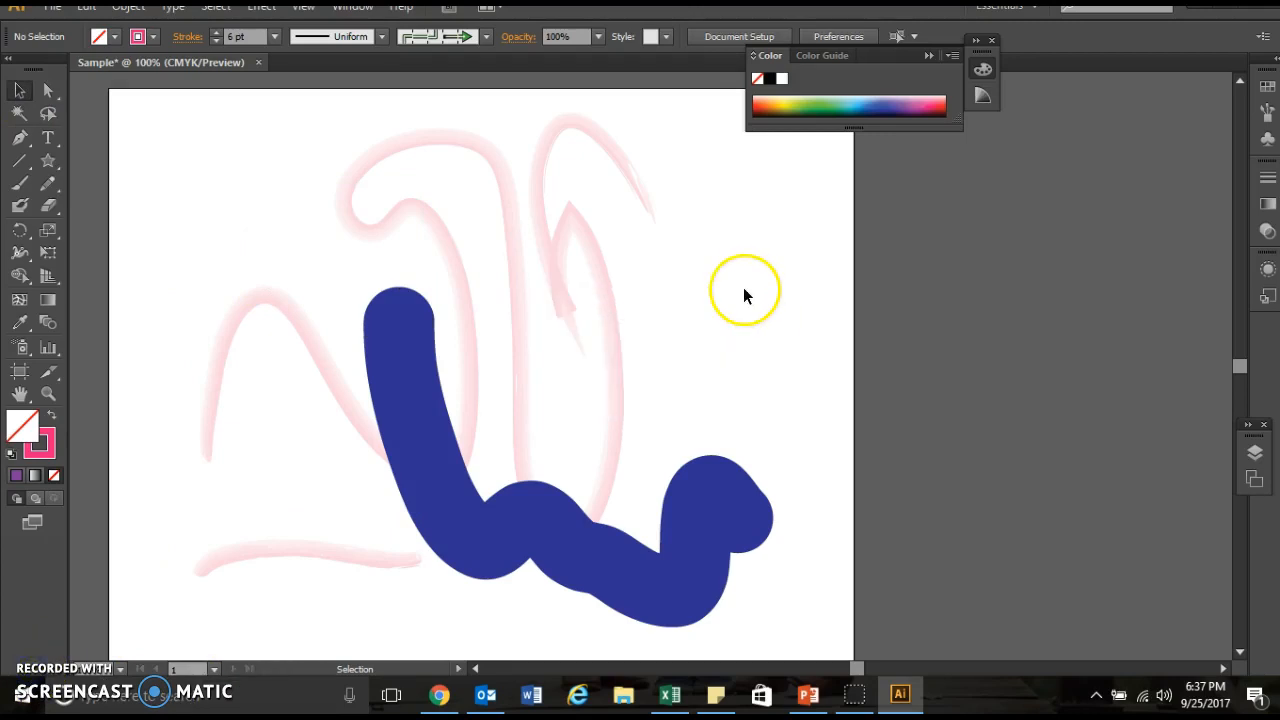
Create a new blank document with the offered settings
left_click(54, 10)
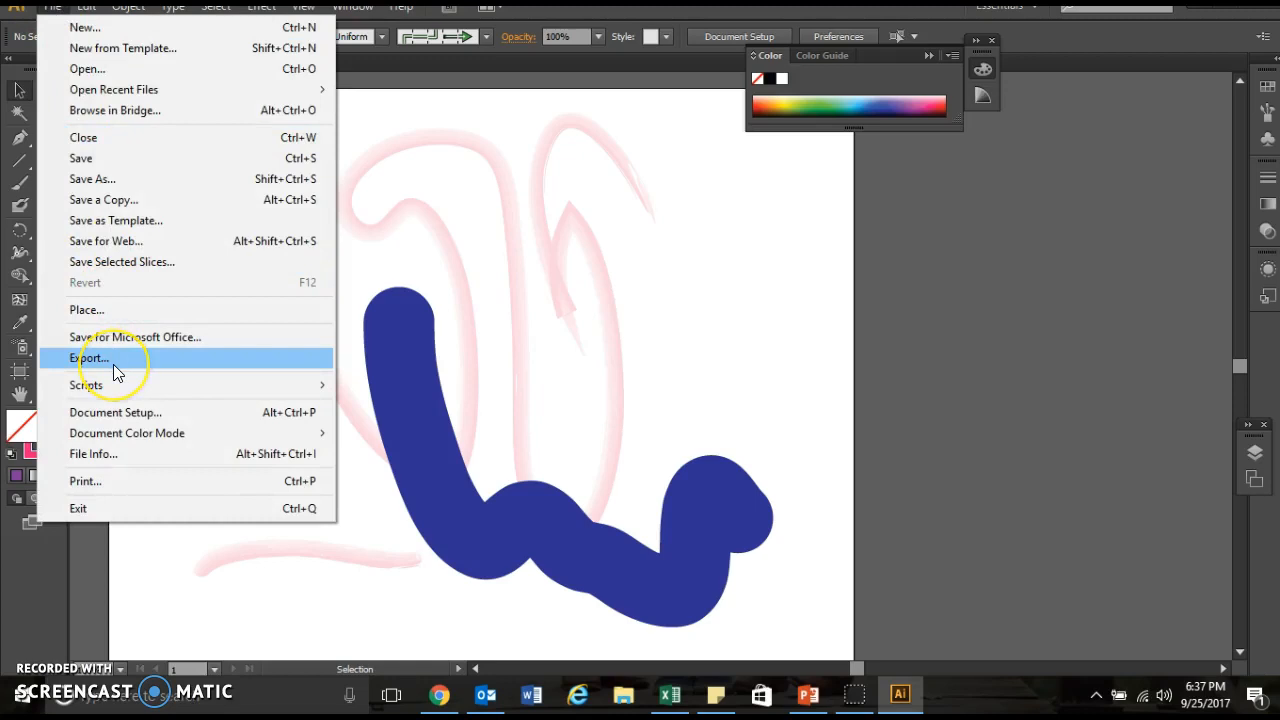
left_click(80, 28)
left_click(802, 530)
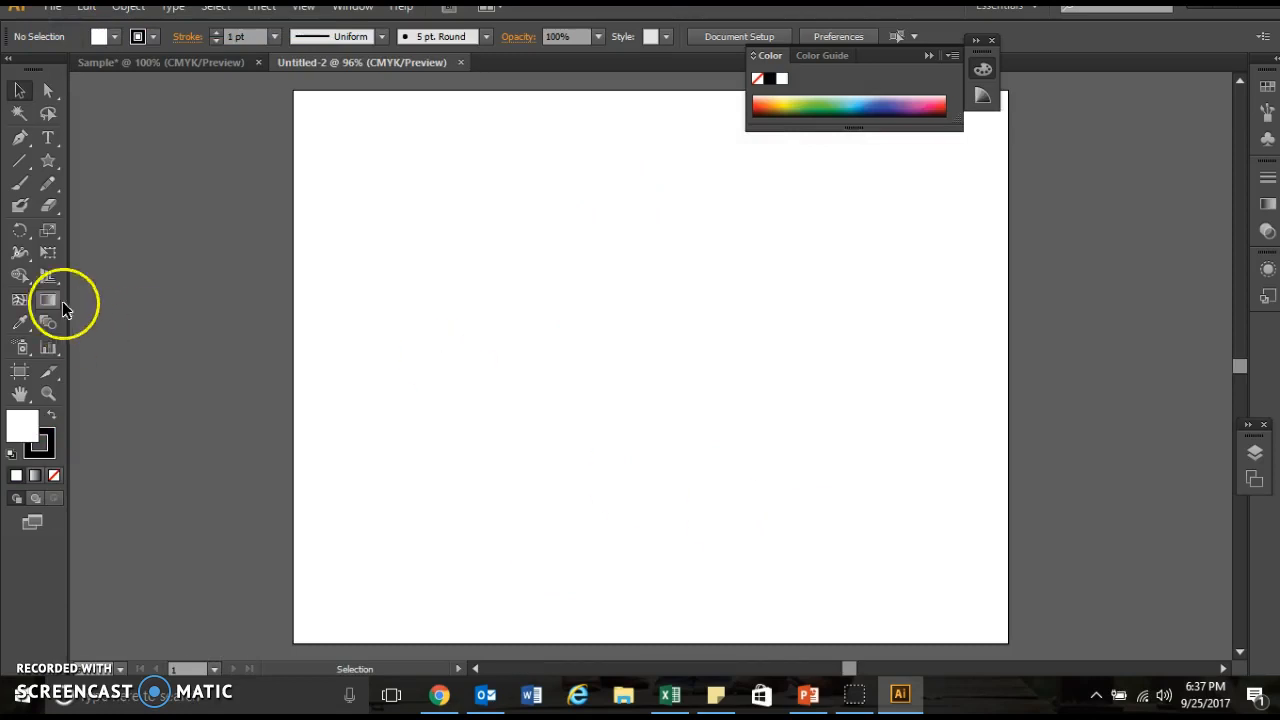
Add the point text "lajsljsdlfjsdlfjlsadjfasjdl" in the upper part of the new artboard
left_click(48, 137)
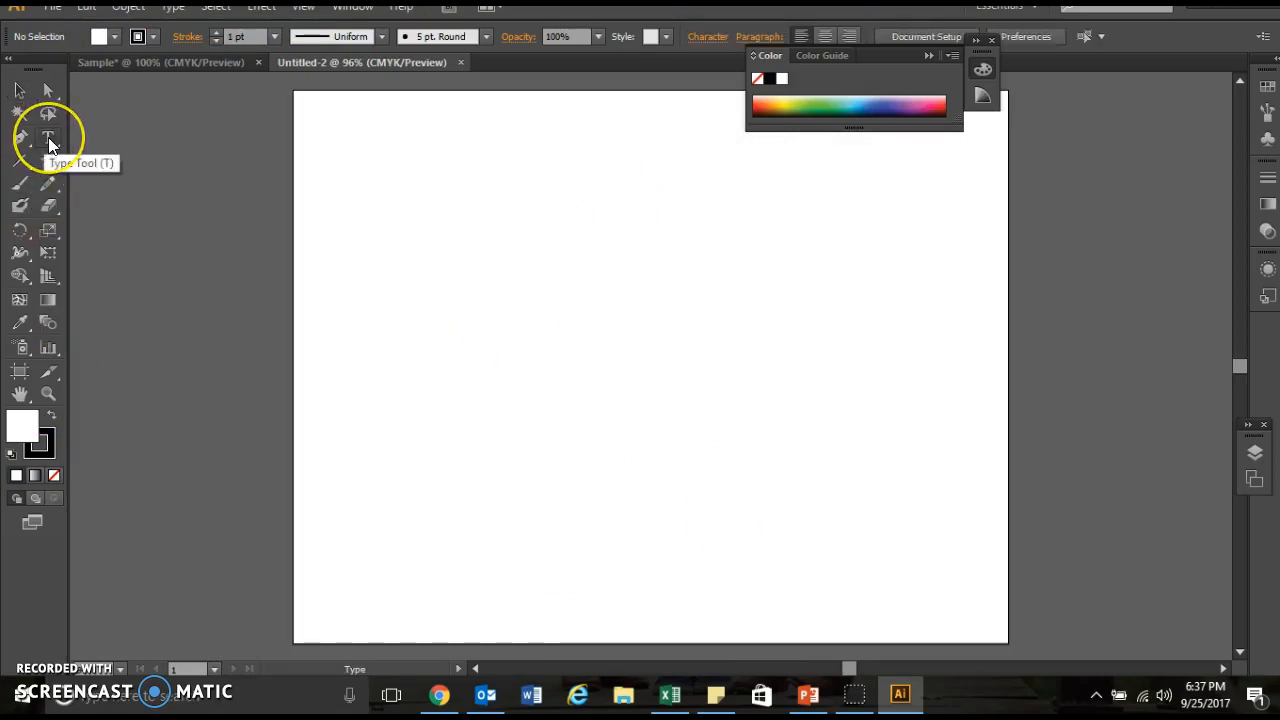
left_click(415, 207)
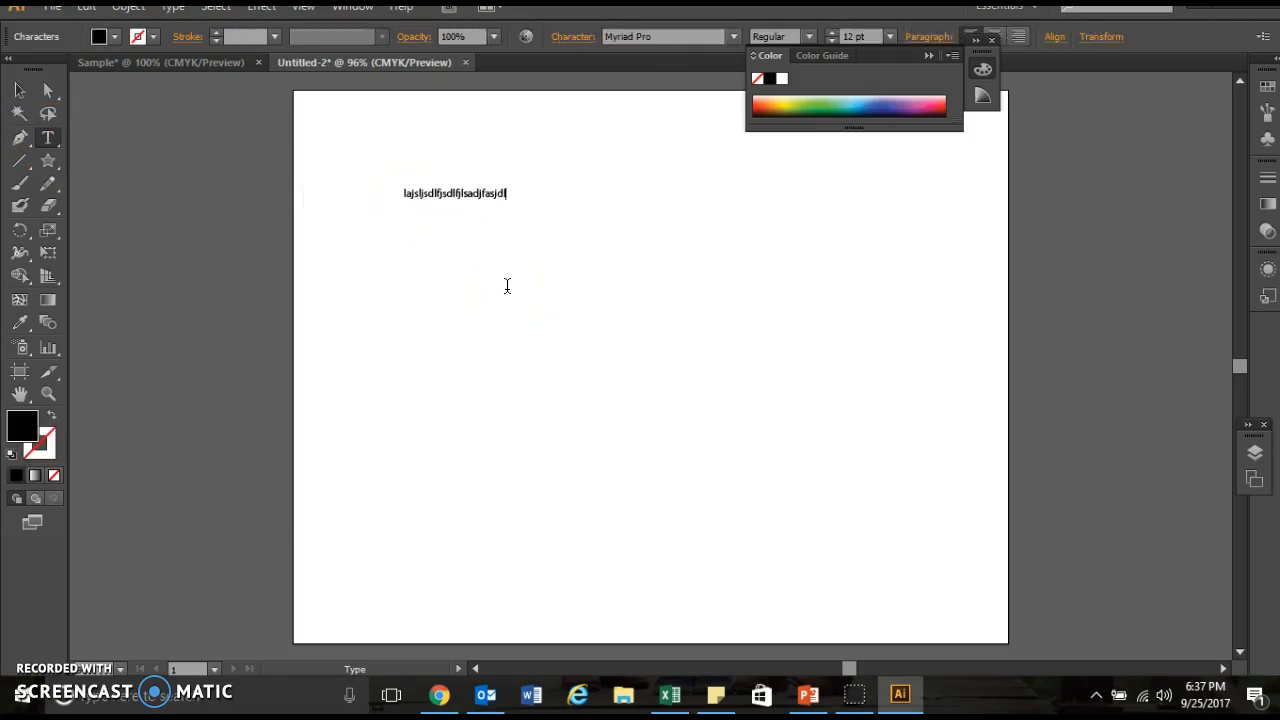
Scale the line of point text up to about 42 pt and move it near the artboard's upper-left corner
left_click(19, 91)
left_click_drag(434, 191, 631, 310)
left_click_drag(535, 300, 507, 173)
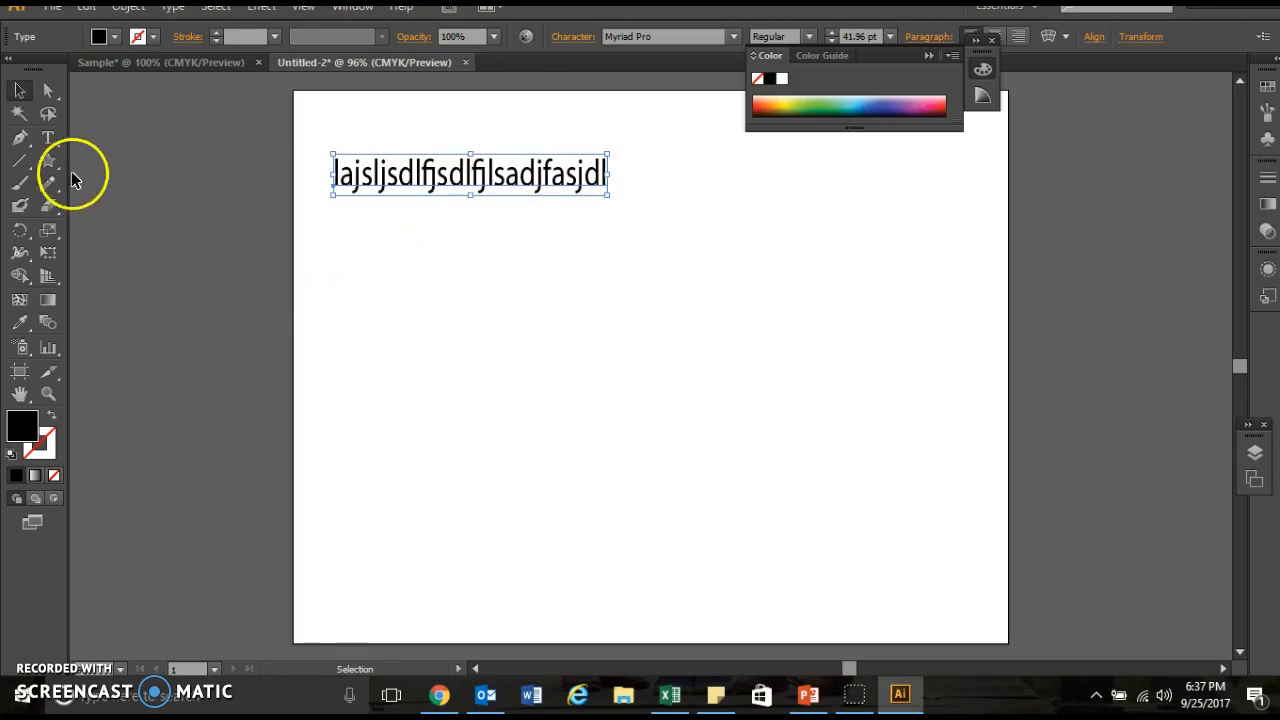
Draw a tall text area below the large text line and fill its first two lines with 12 pt filler text
left_click(47, 138)
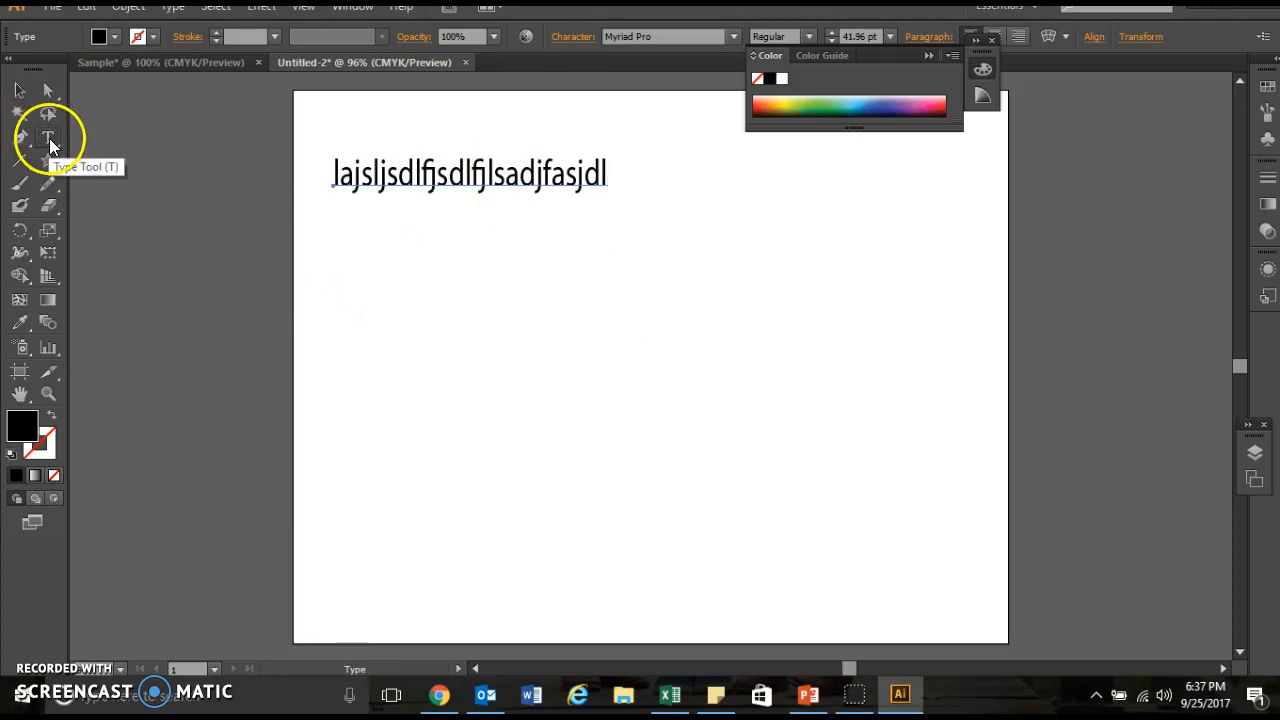
left_click_drag(406, 296, 609, 604)
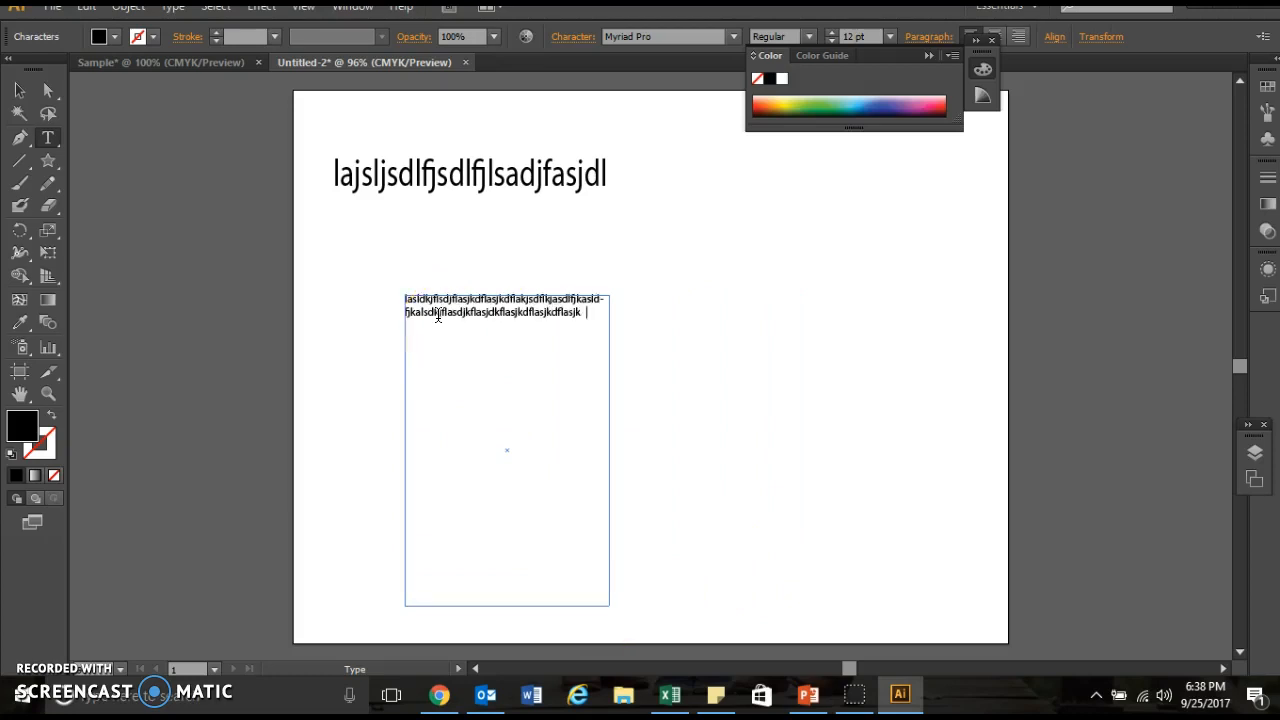
Add more filler text to the text area and shrink its frame to about half the width and slightly less height
type("dflasjkdflaskjdflasdkjflasjkdflasjdkflasjdkf")
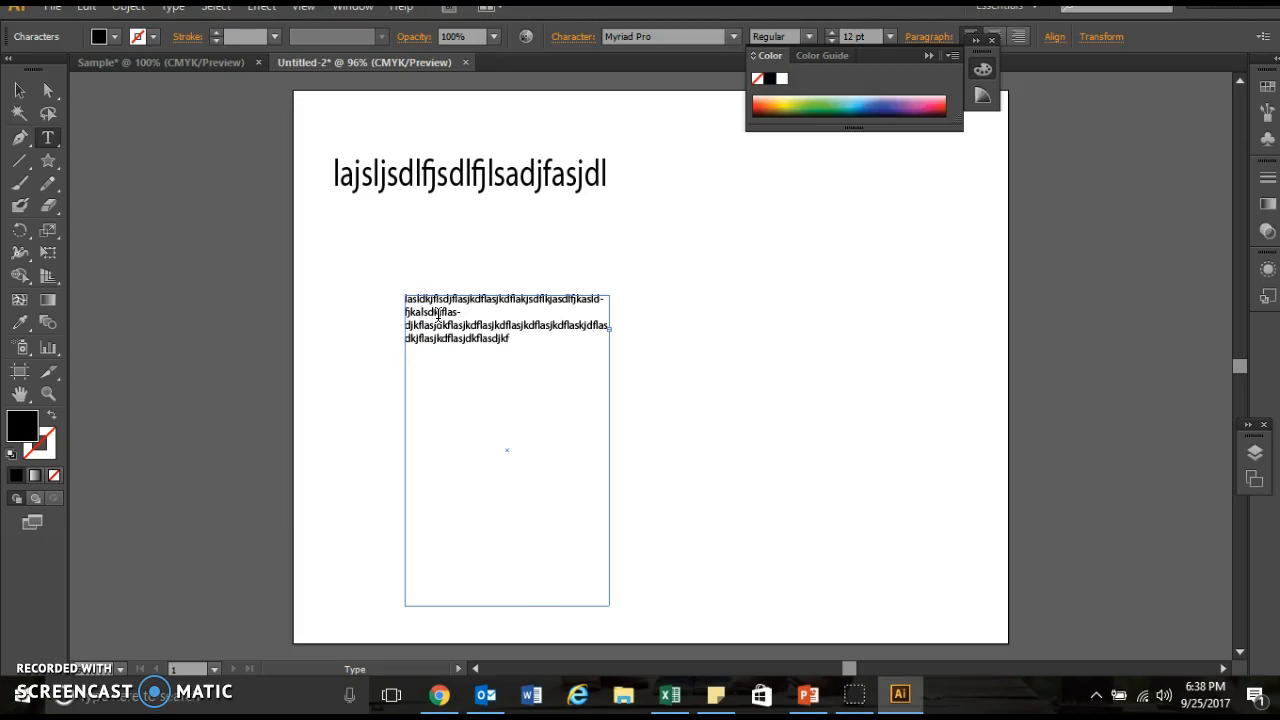
left_click(20, 91)
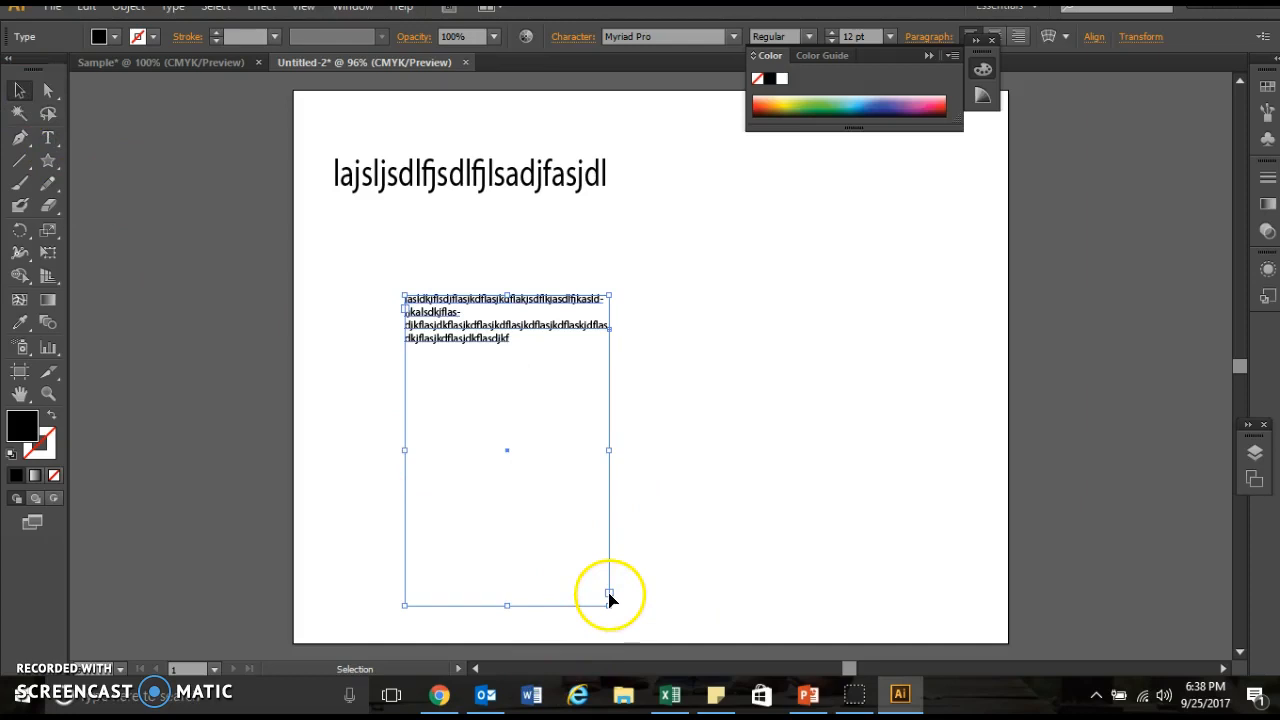
left_click_drag(610, 606, 513, 578)
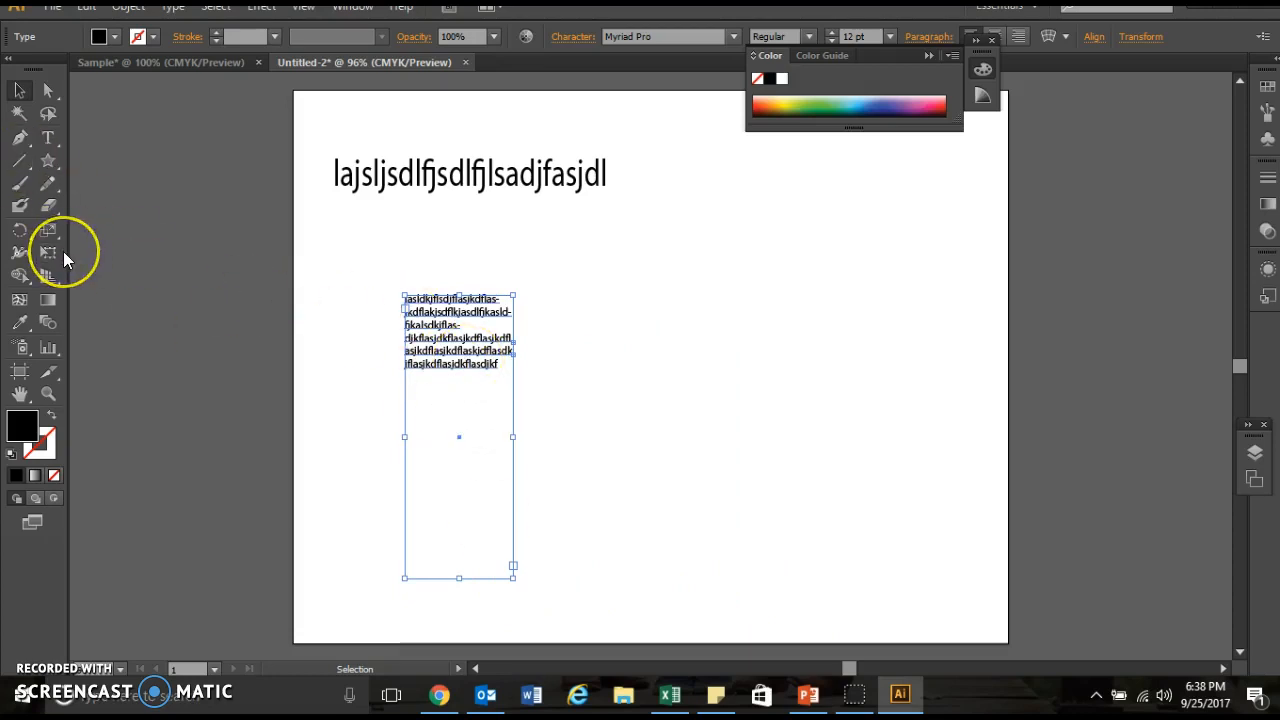
Select all the filler text in the text area and set its font size to 21 pt
left_click(48, 139)
left_click(499, 364)
left_click_drag(500, 363, 374, 294)
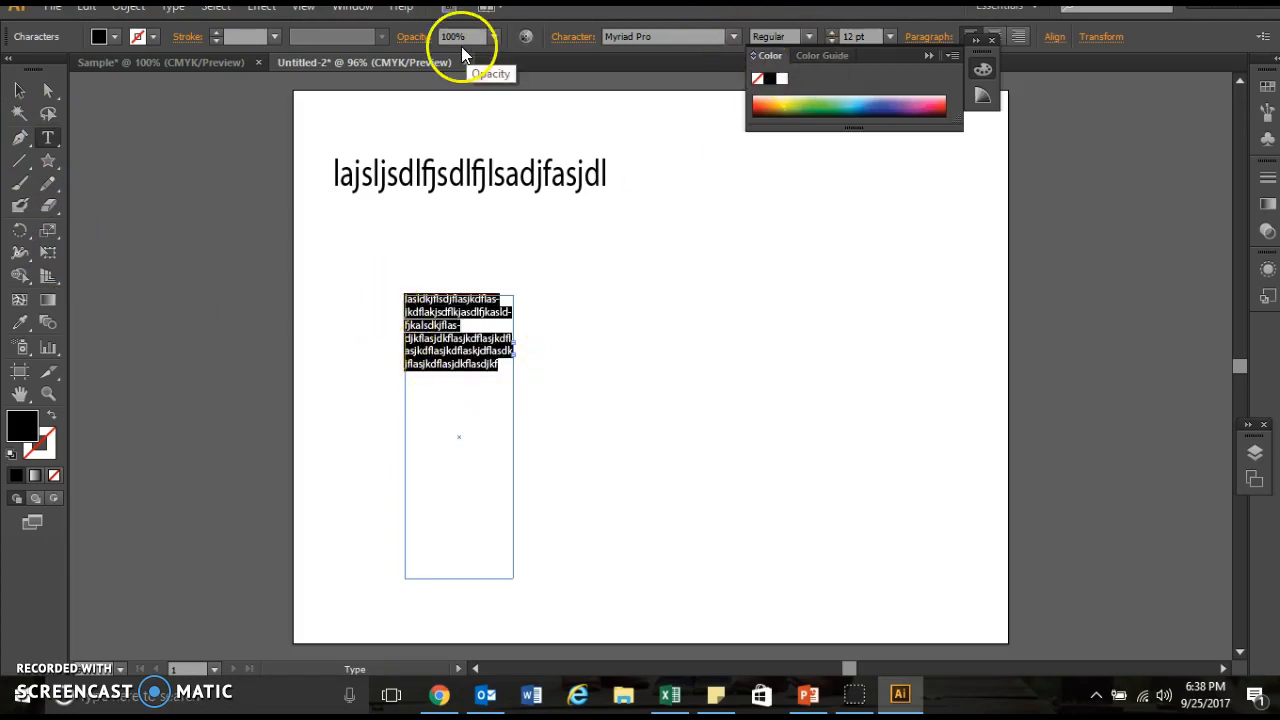
left_click(889, 36)
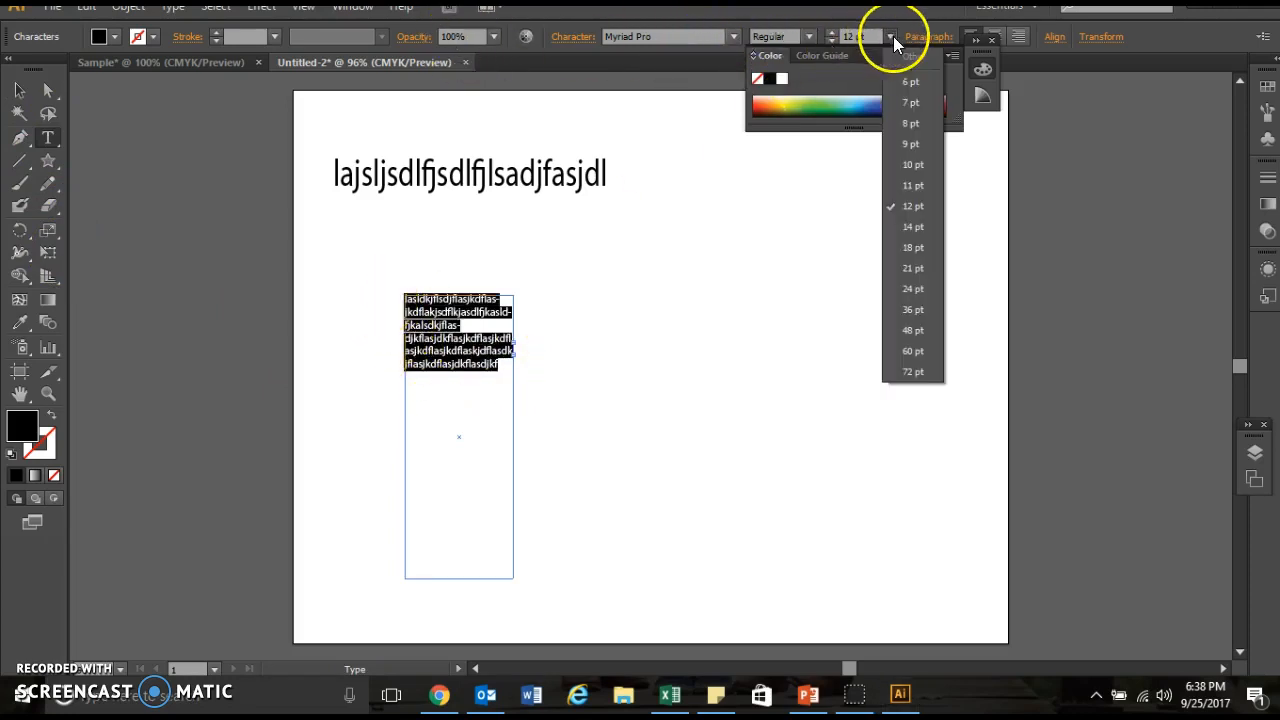
left_click(910, 266)
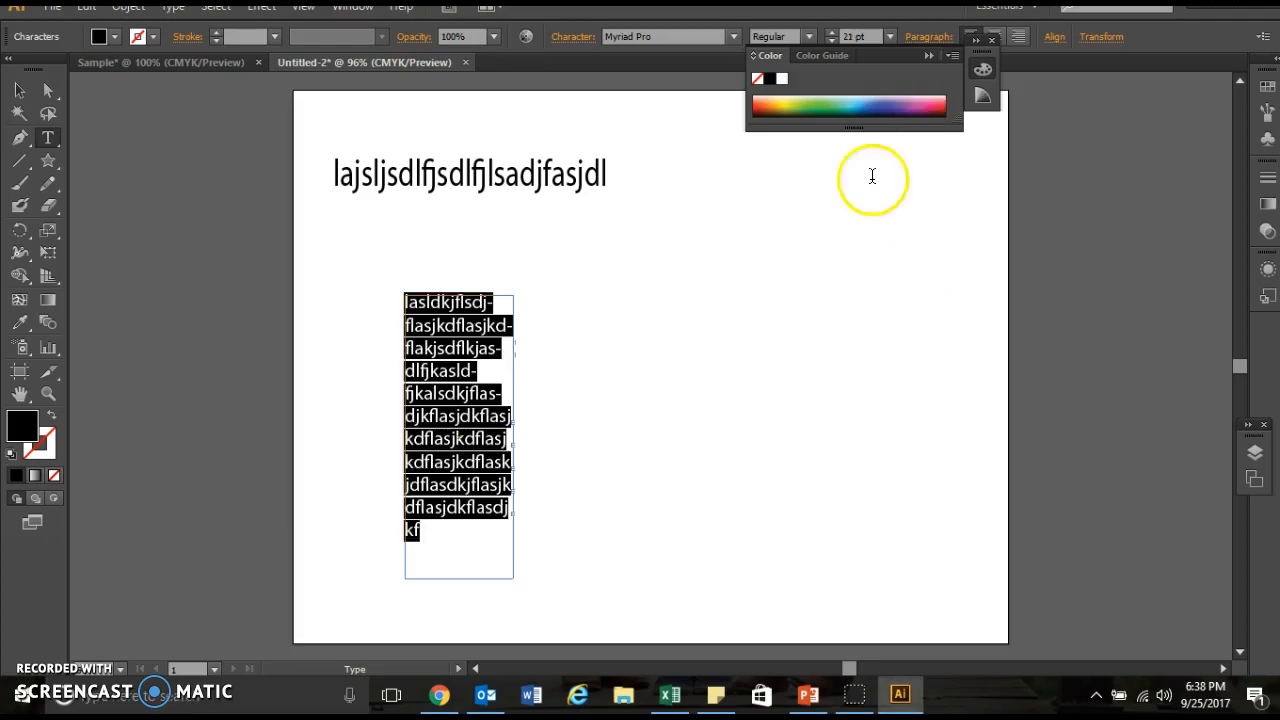
Try the Playbill font on the selected filler text and settle on Rockwell
left_click(808, 37)
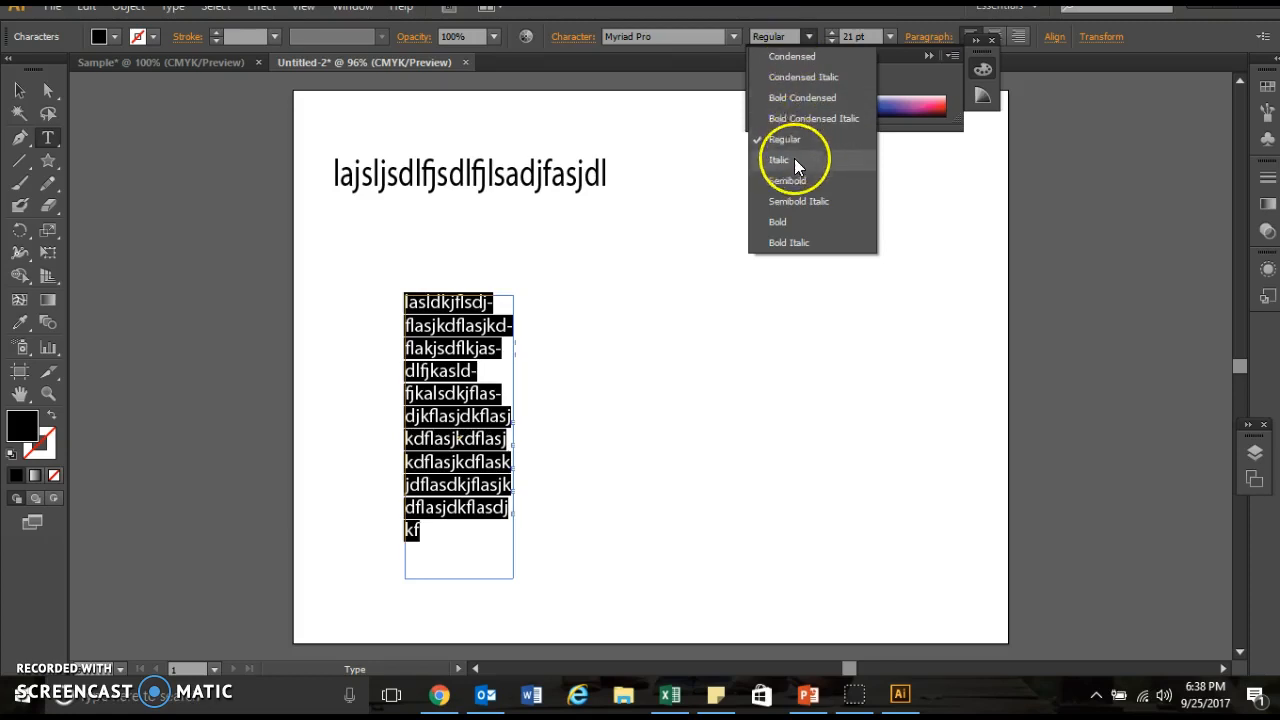
left_click(735, 36)
left_click(735, 36)
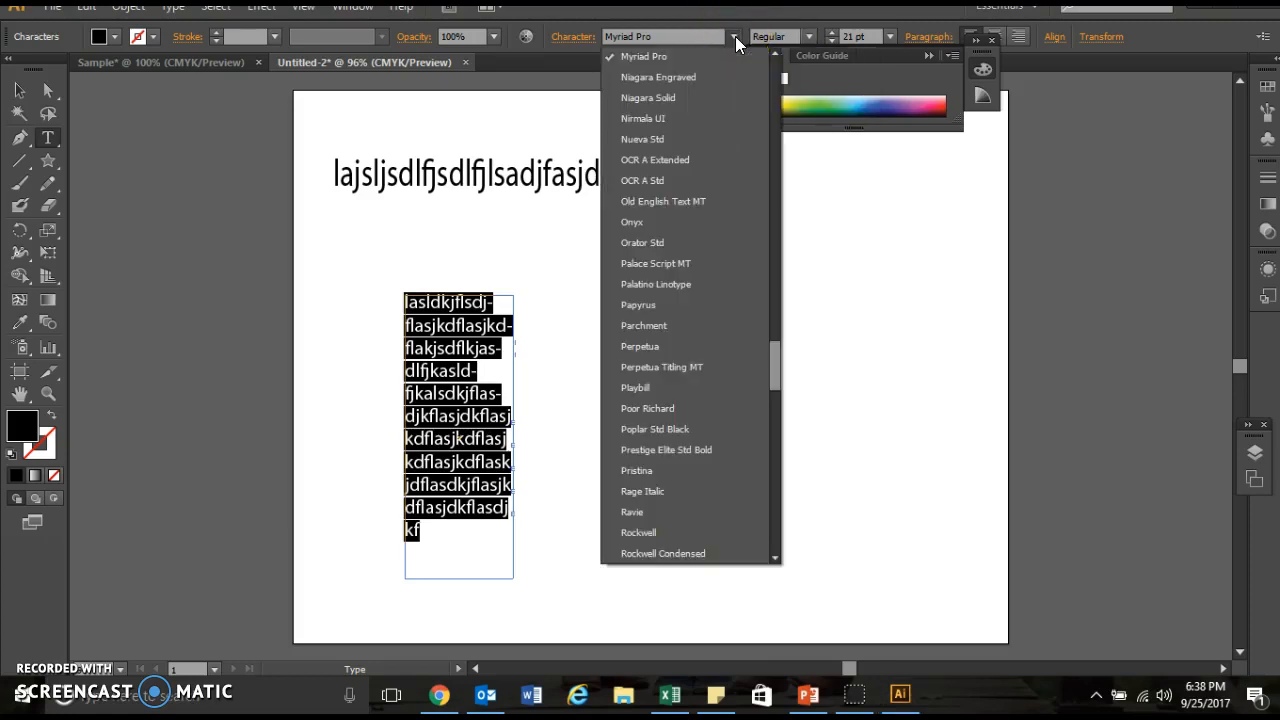
left_click(663, 388)
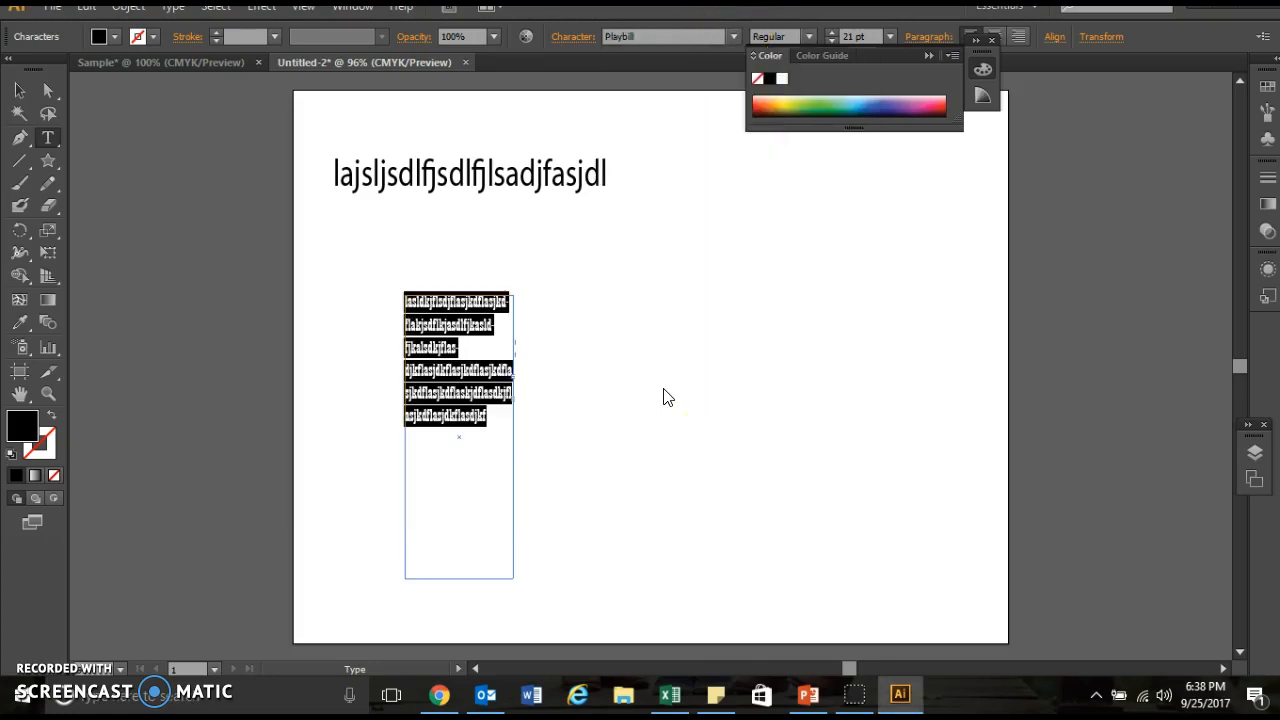
left_click(735, 37)
left_click(650, 205)
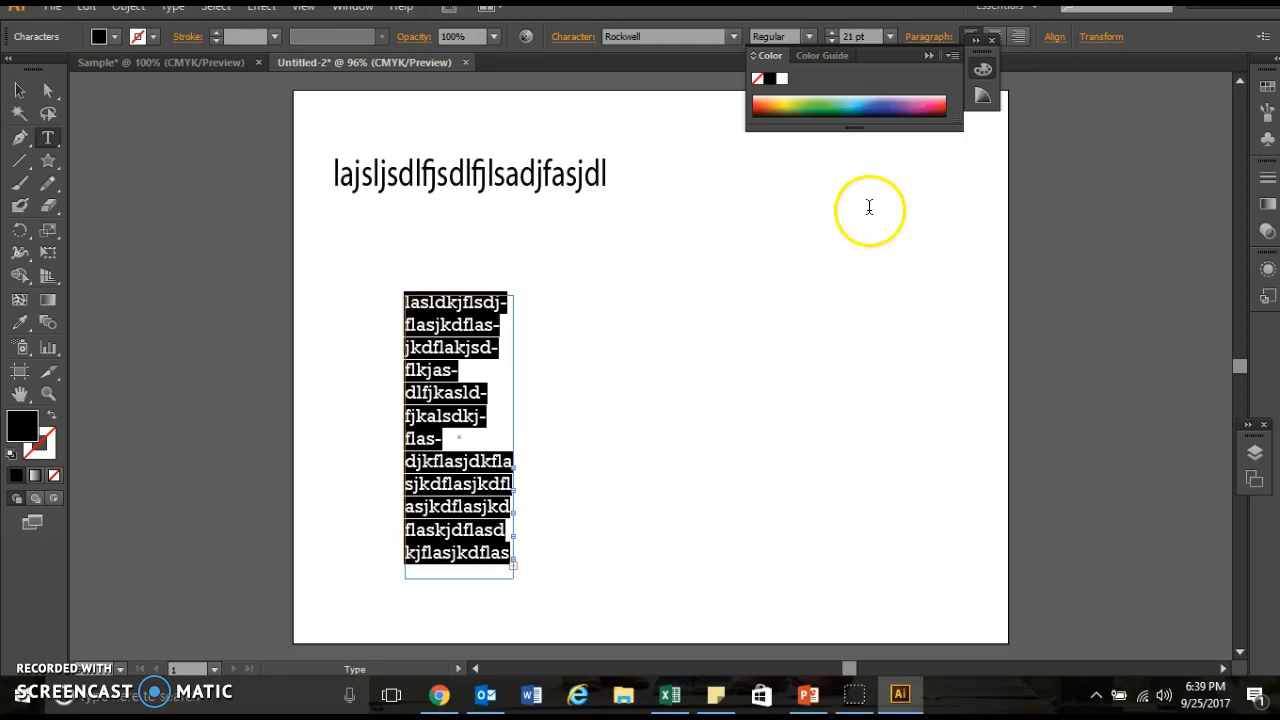
Try centre and right alignment on the selected paragraph and return it to left alignment
left_click(1000, 36)
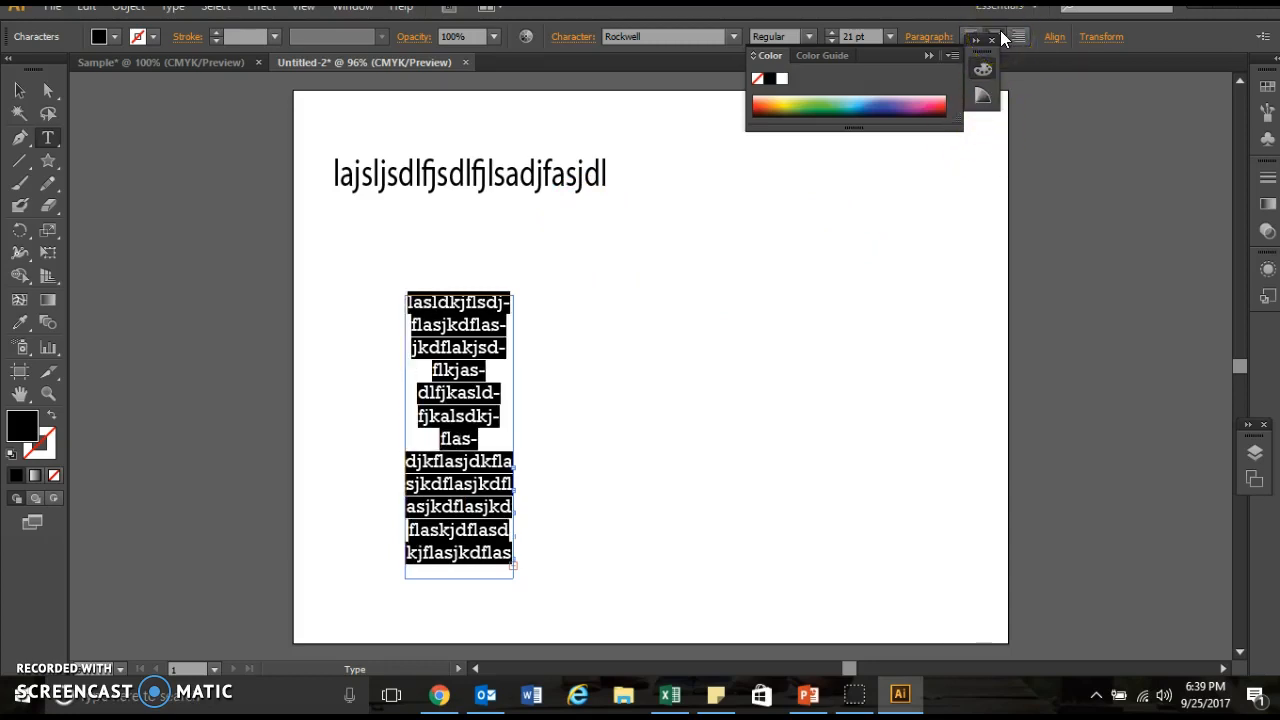
left_click(1018, 38)
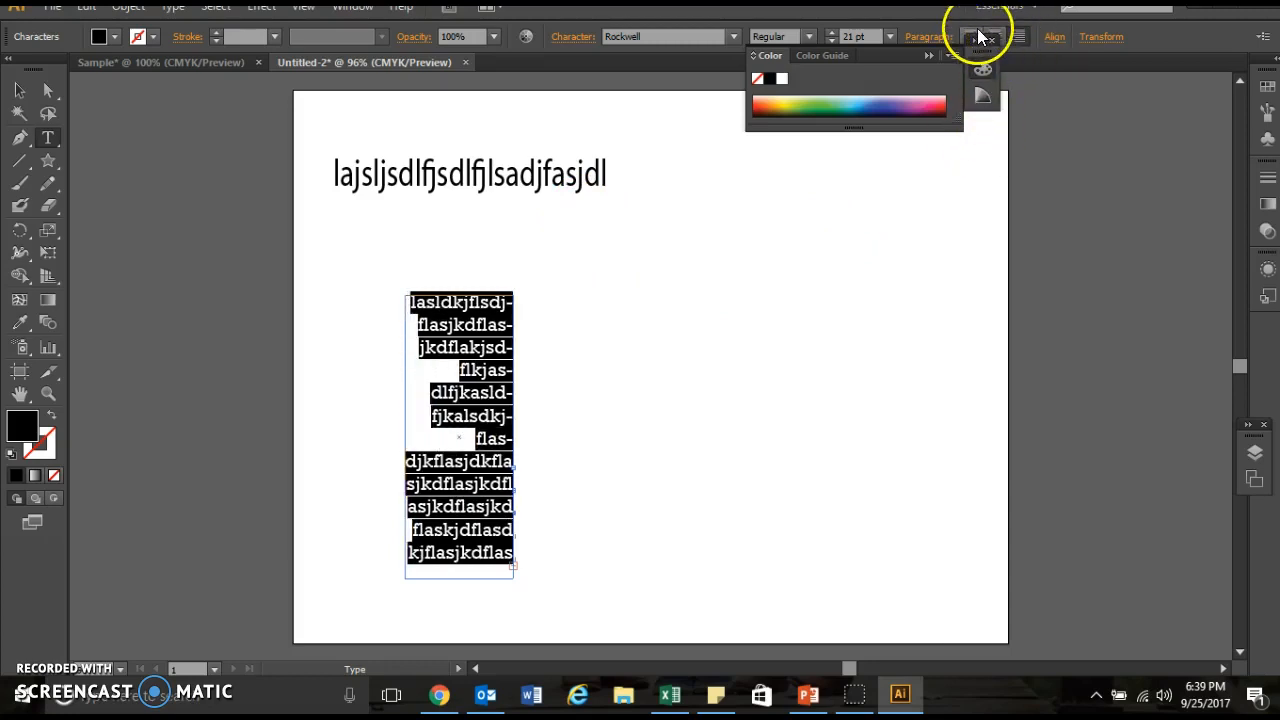
left_click(977, 30)
Try purple and pink fills from the colour spectrum on the selected filler text and settle on green
left_click(893, 110)
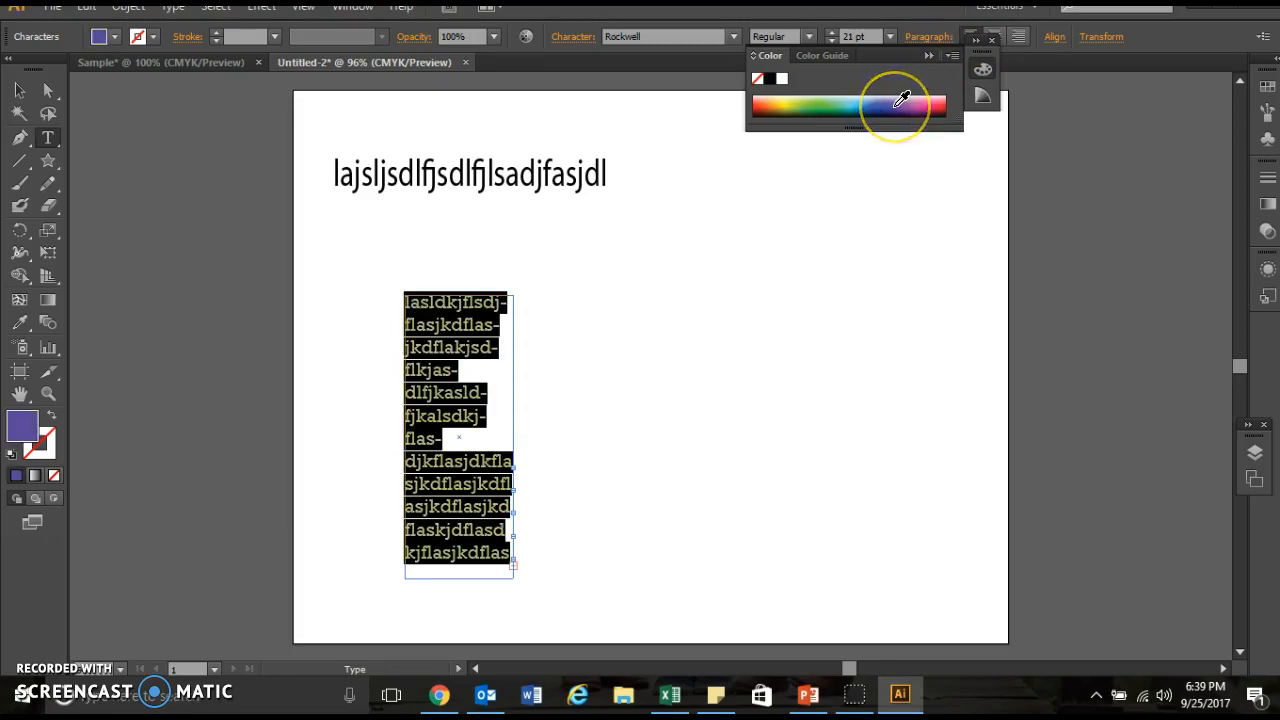
left_click(931, 103)
left_click_drag(938, 97, 828, 103)
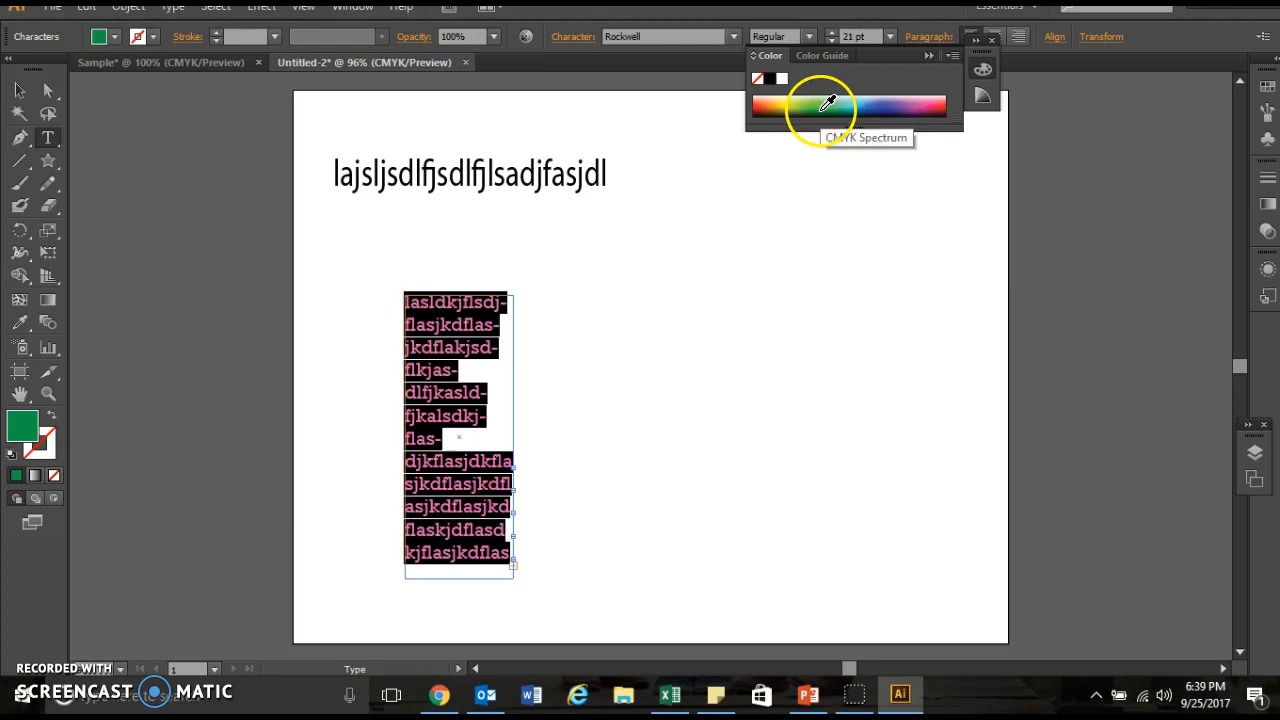
Open the detailed character settings for the selected filler text and set its tracking to 22
left_click(566, 38)
left_click(570, 40)
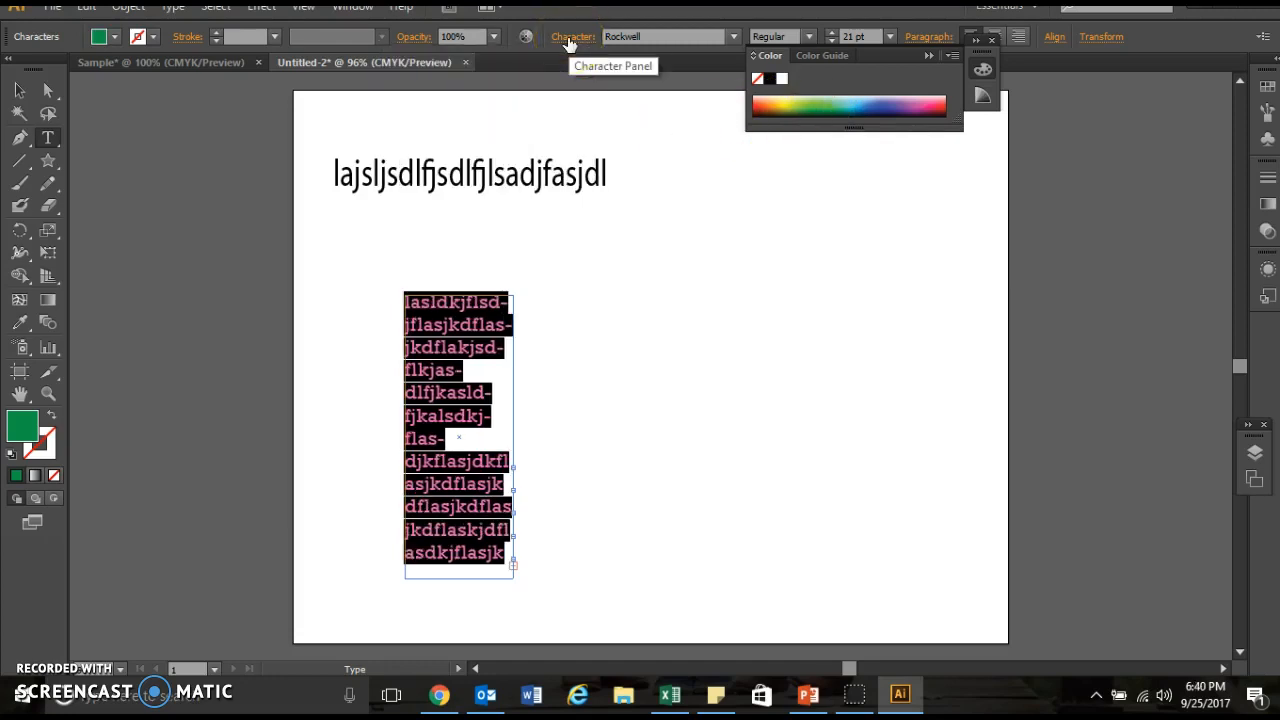
left_click(578, 40)
left_click(578, 40)
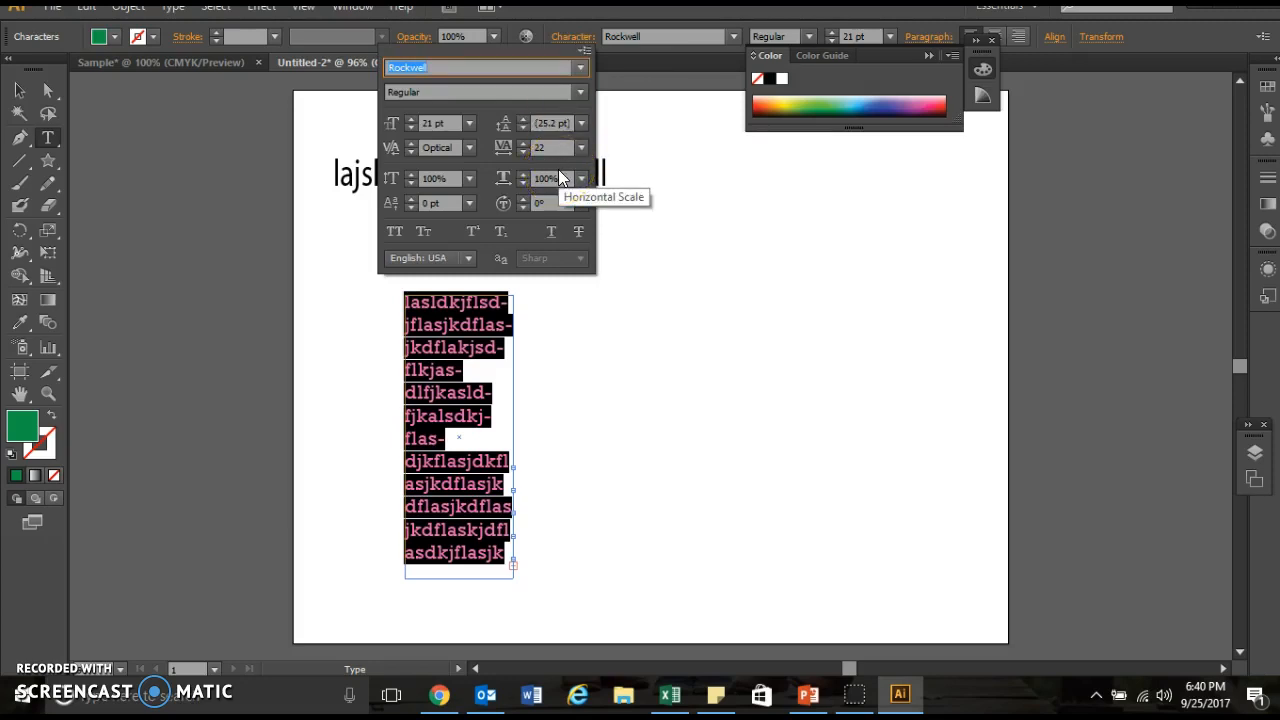
Reduce the tracking of the selected filler text to -13
left_click(523, 175)
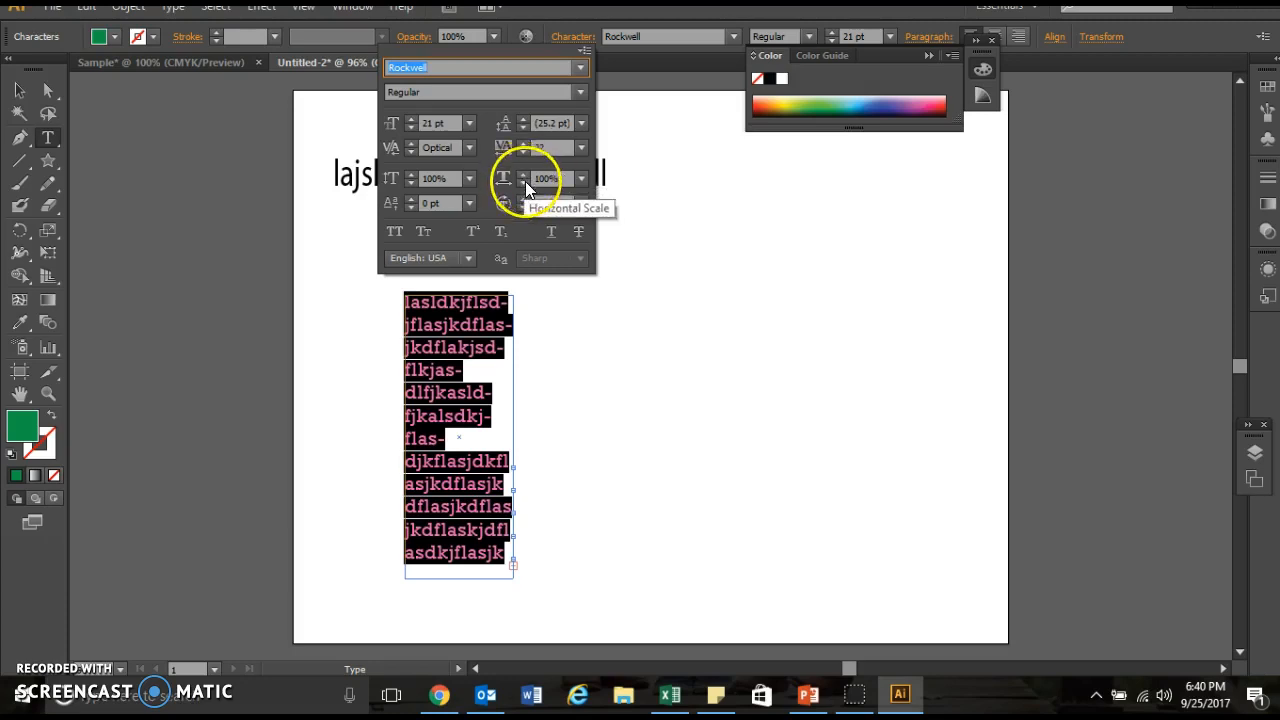
left_click(526, 153)
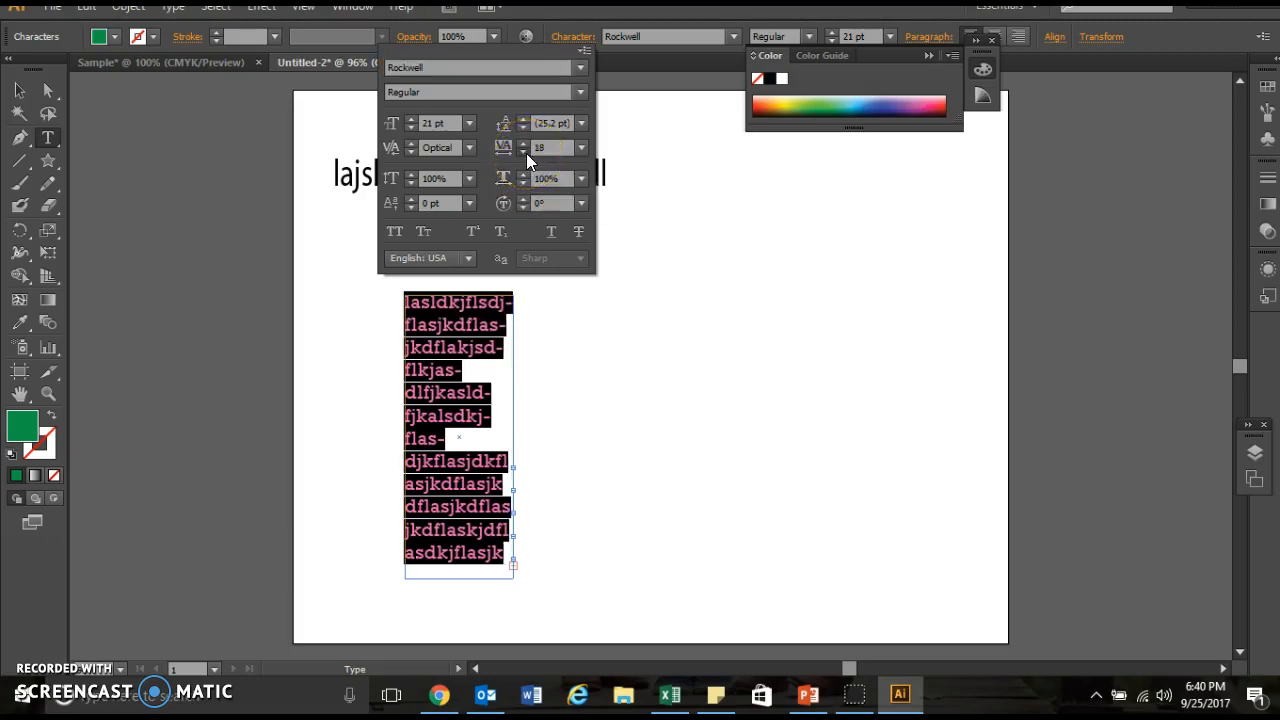
left_click(526, 153)
left_click(526, 153)
left_click(522, 153)
left_click(523, 151)
left_click(523, 151)
left_click(523, 151)
left_click(523, 151)
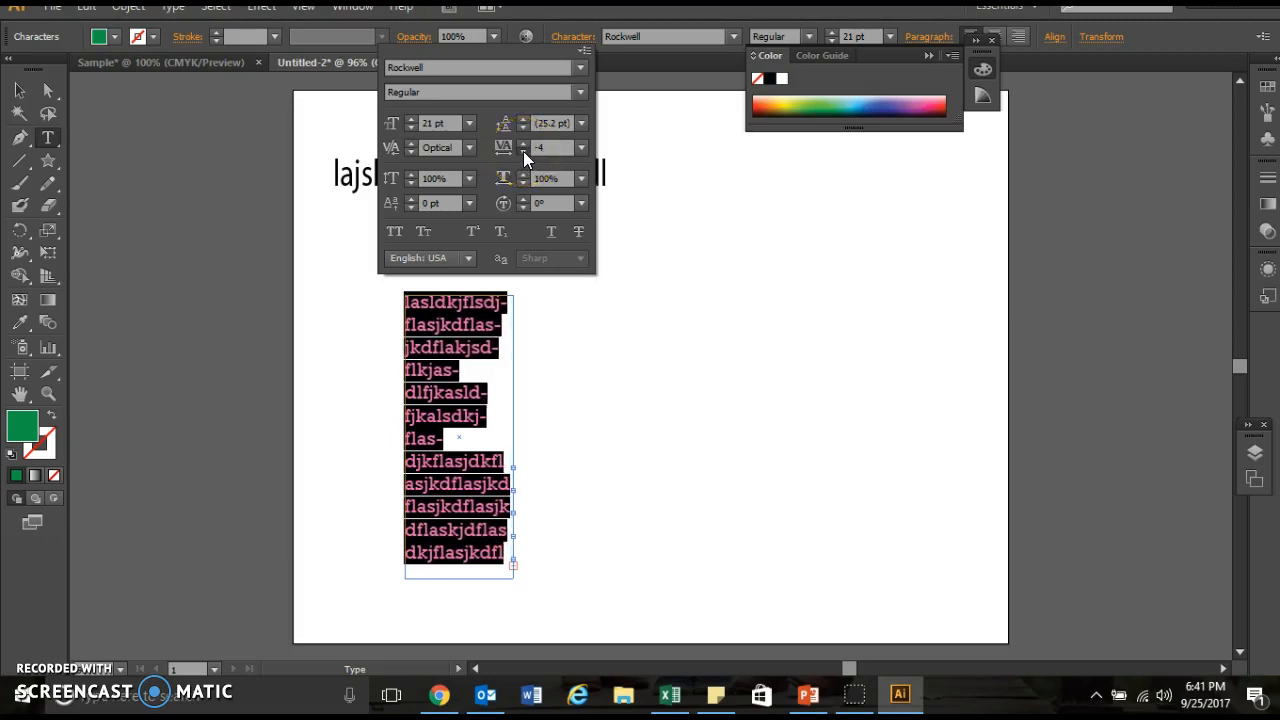
left_click(523, 151)
left_click(523, 151)
left_click(523, 151)
left_click(523, 151)
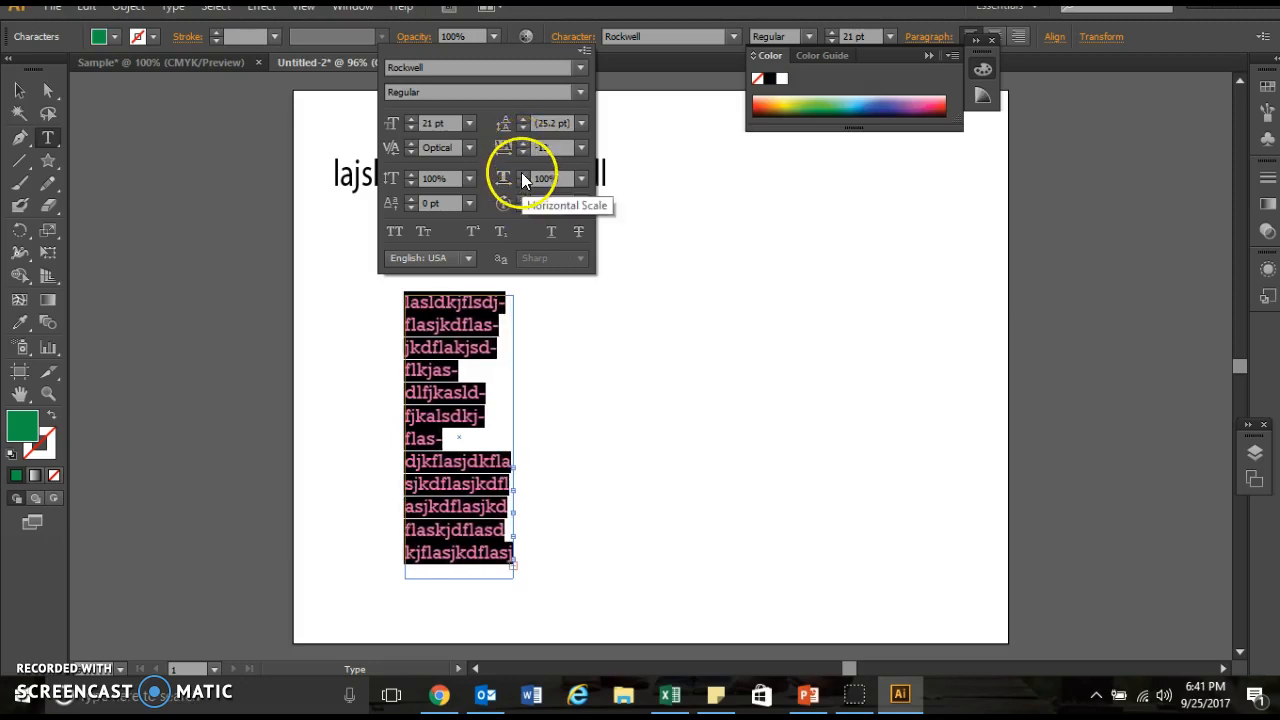
Widen the selected filler text by setting its horizontal scale to 123%
left_click(521, 173)
left_click(521, 173)
left_click(521, 173)
left_click(521, 173)
left_click(521, 173)
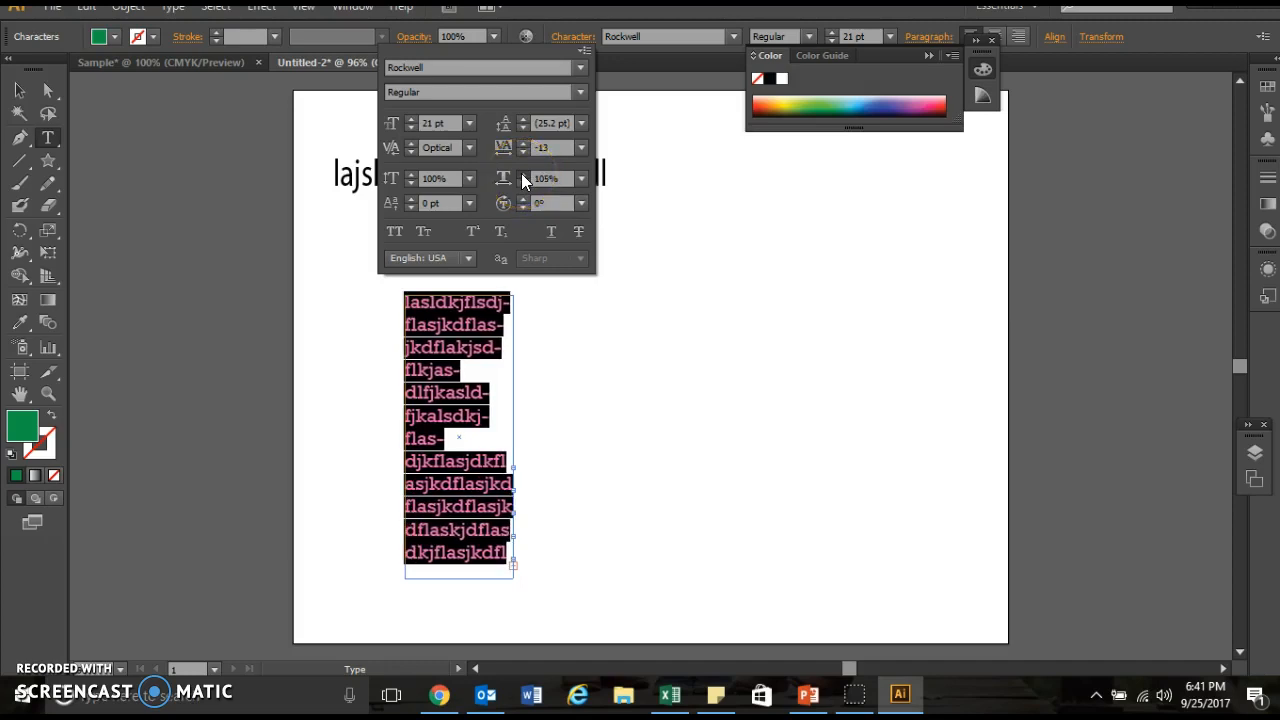
left_click(521, 173)
left_click(521, 173)
left_click(521, 173)
left_click(521, 173)
left_click(521, 173)
left_click(521, 173)
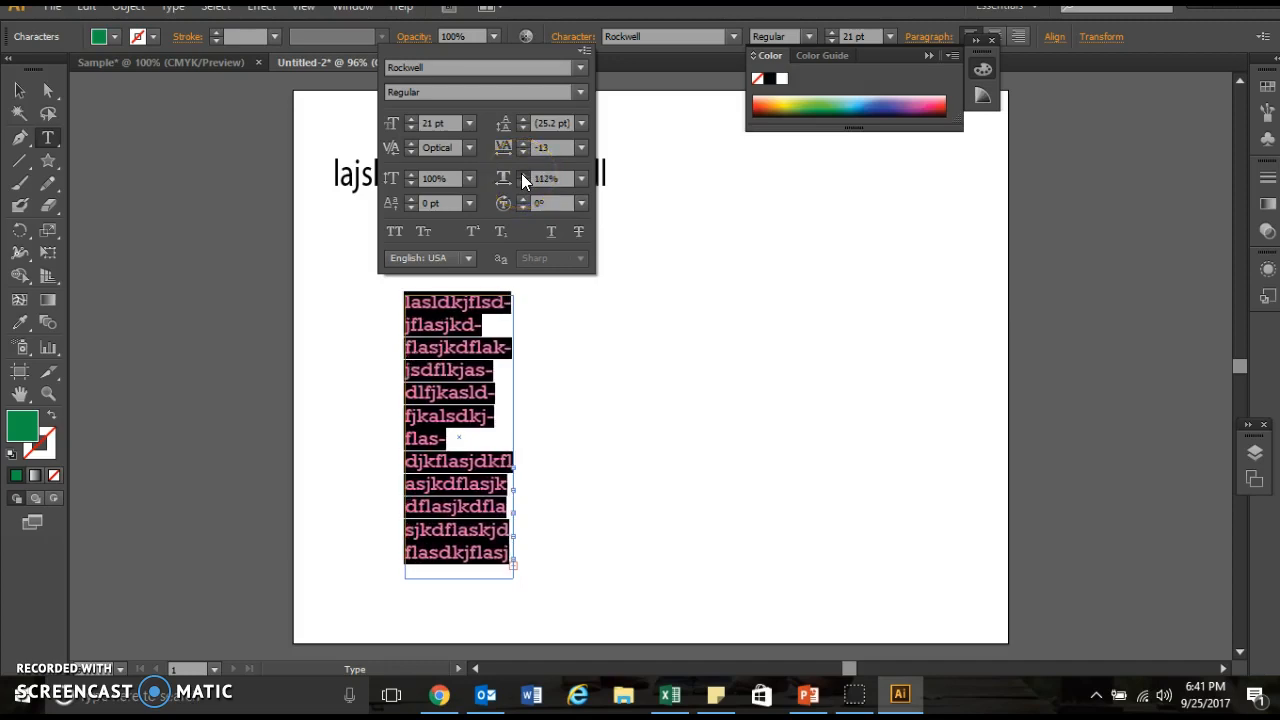
left_click(521, 173)
left_click(521, 173)
left_click(521, 173)
left_click(521, 173)
left_click(521, 173)
left_click(521, 173)
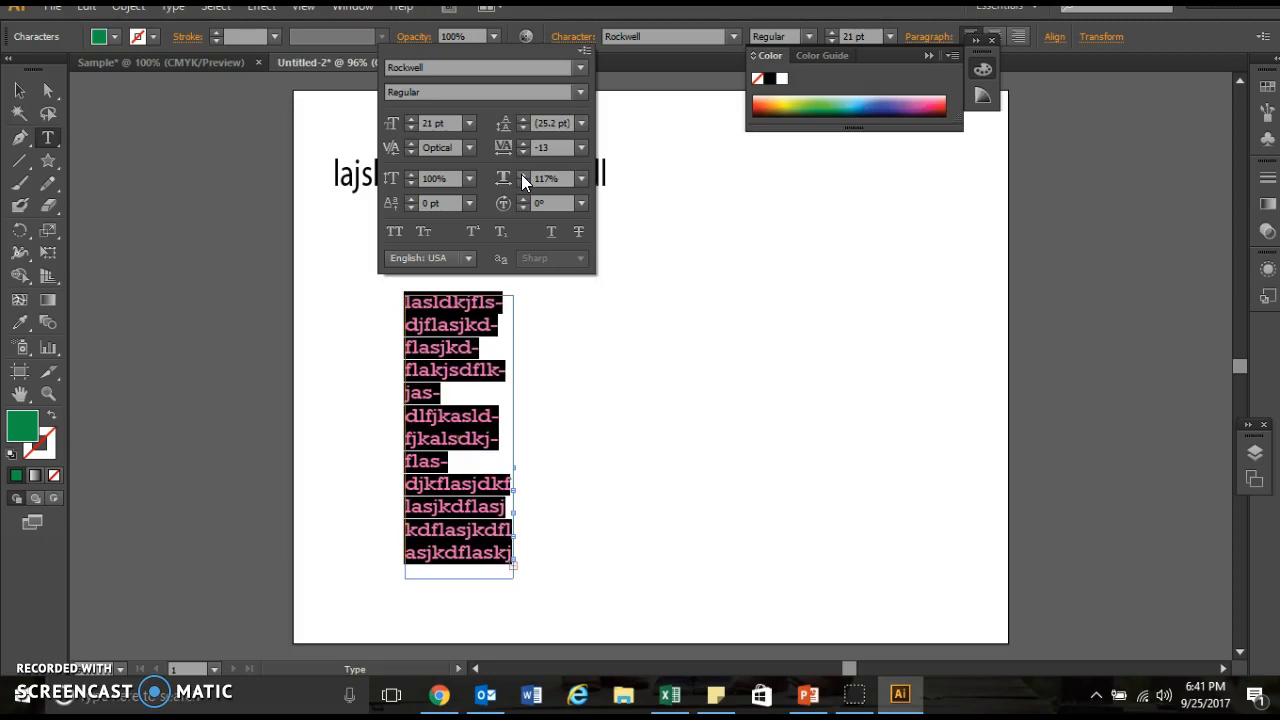
left_click(521, 173)
left_click(521, 173)
left_click(521, 173)
left_click(521, 173)
left_click(521, 173)
left_click(521, 173)
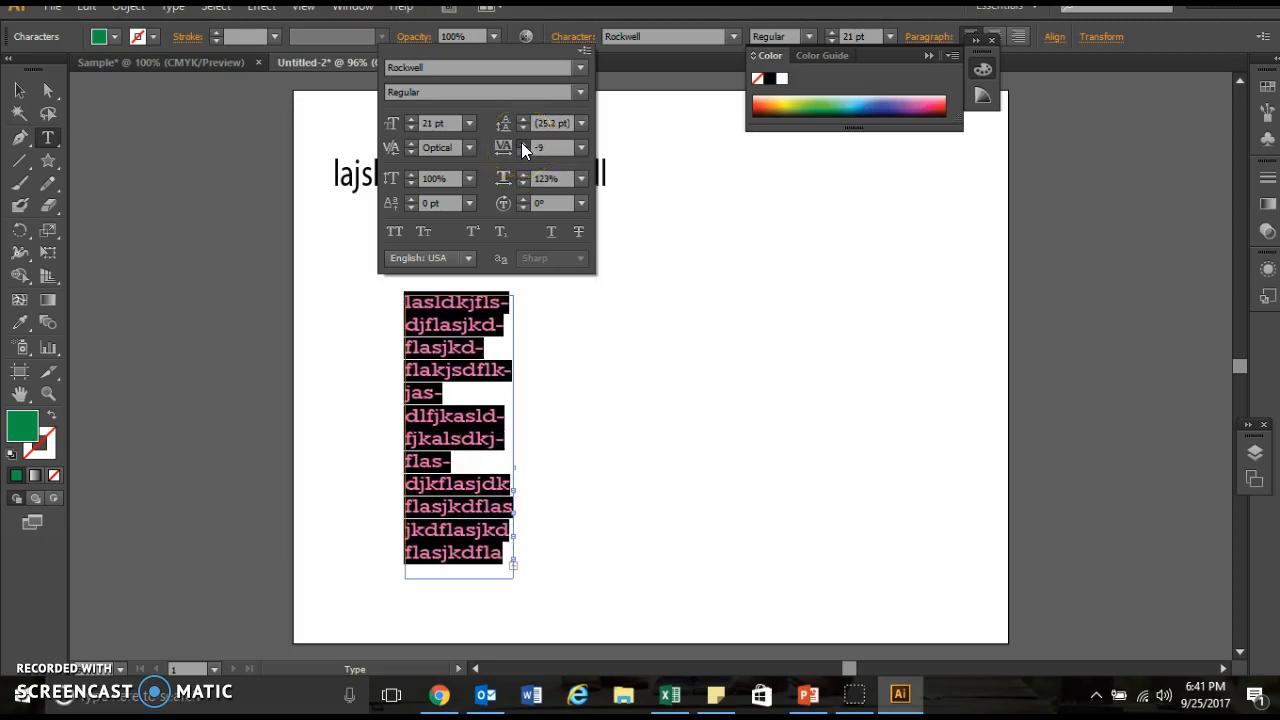
Loosen the letter spacing of the selected filler text to a tracking of 6
left_click(521, 143)
left_click(521, 143)
left_click(521, 143)
left_click(521, 143)
left_click(521, 143)
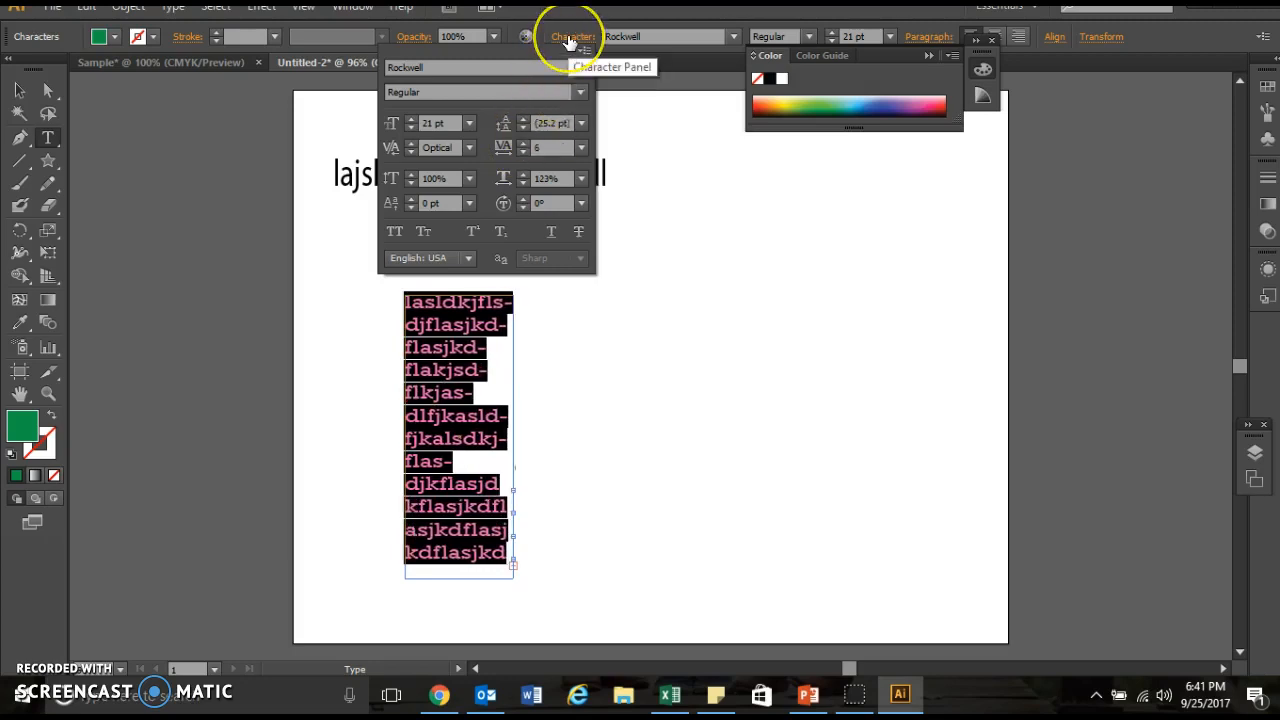